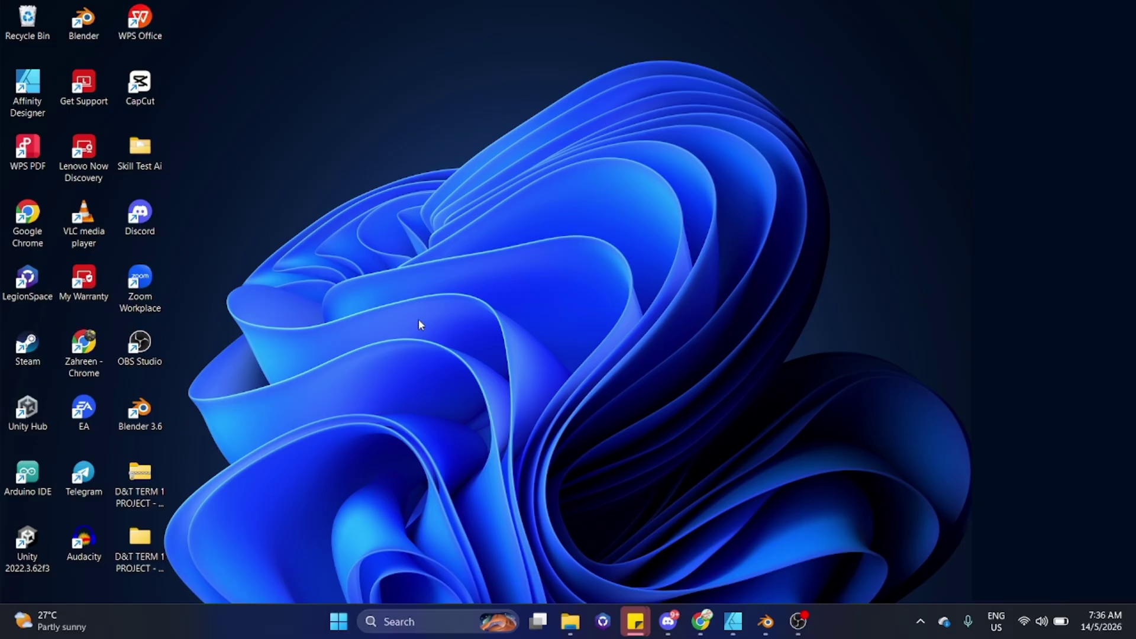
- Launch Blender 3.6 from the desktop and dismiss its splash screen
double_click(148, 420)
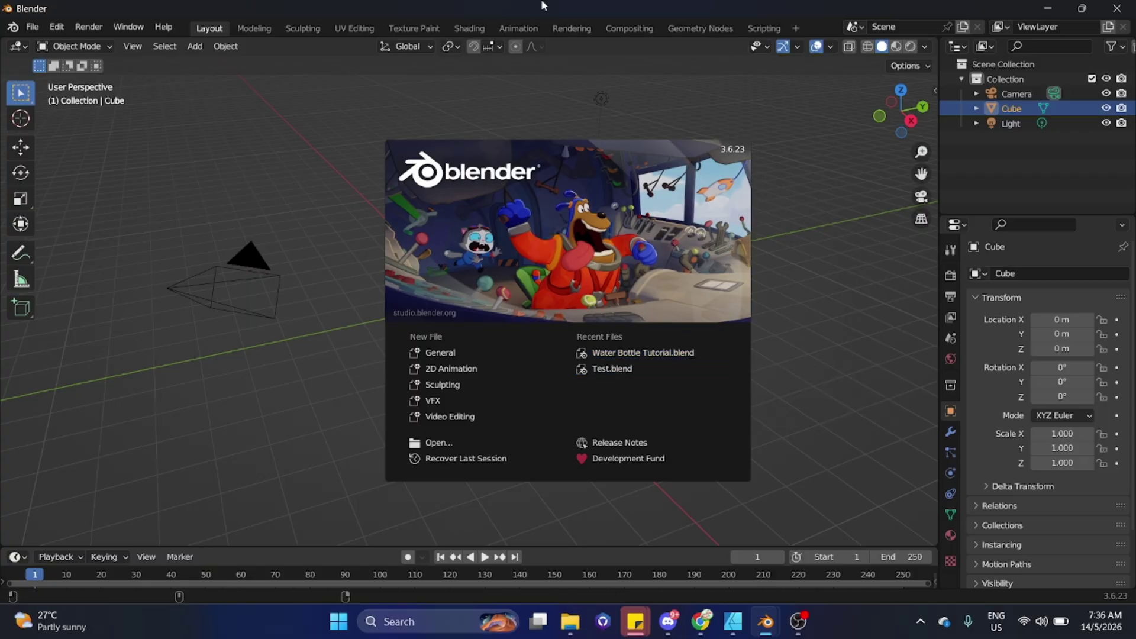
click(341, 140)
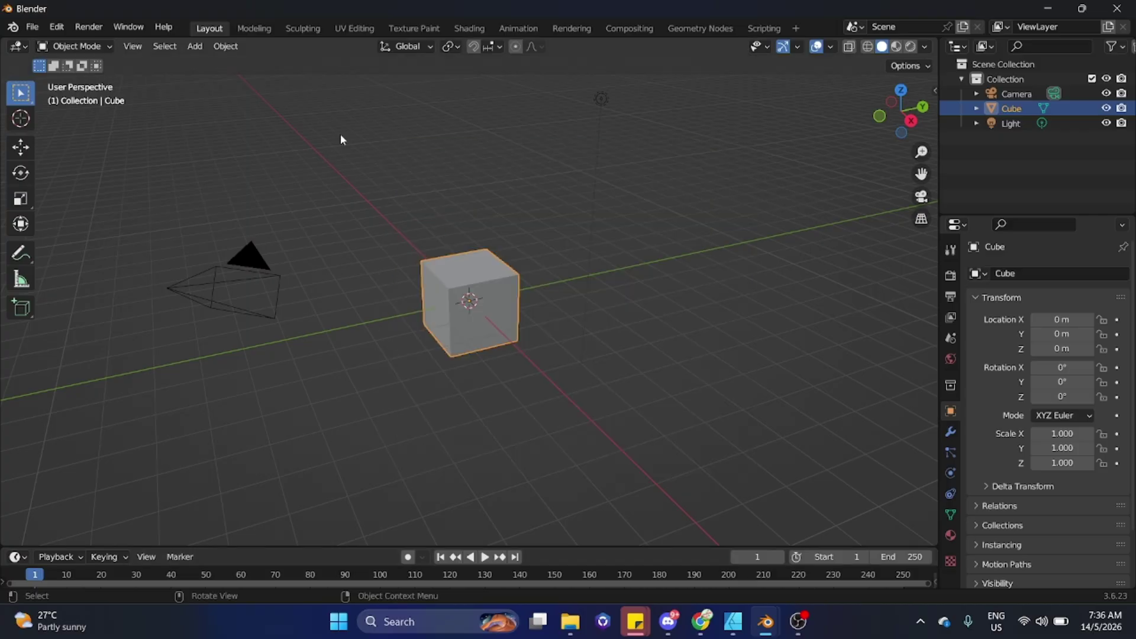
- Switch the default cube from Object Mode to Edit Mode
scroll(452, 384, up, 4)
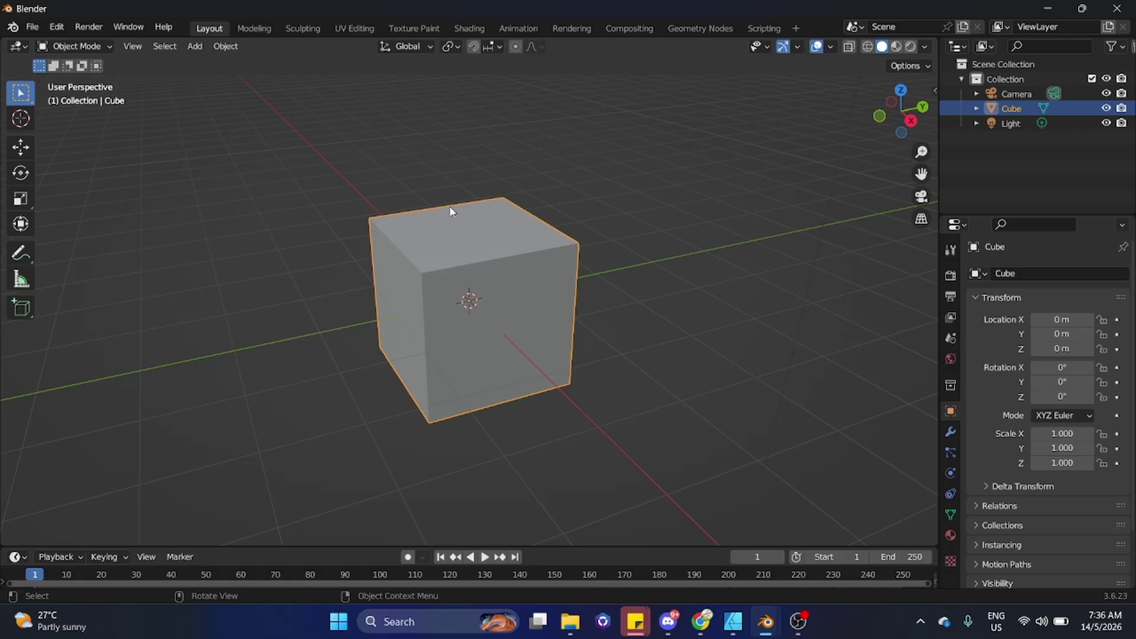
middle_drag(451, 211, 454, 269)
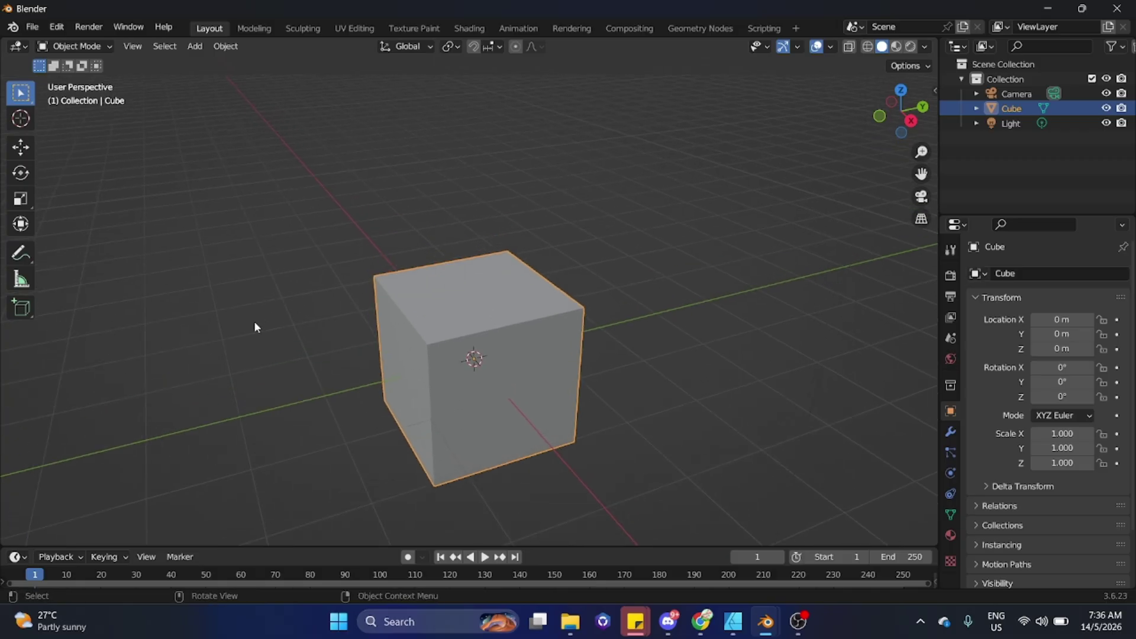
shift+middle_drag(259, 330, 140, 251)
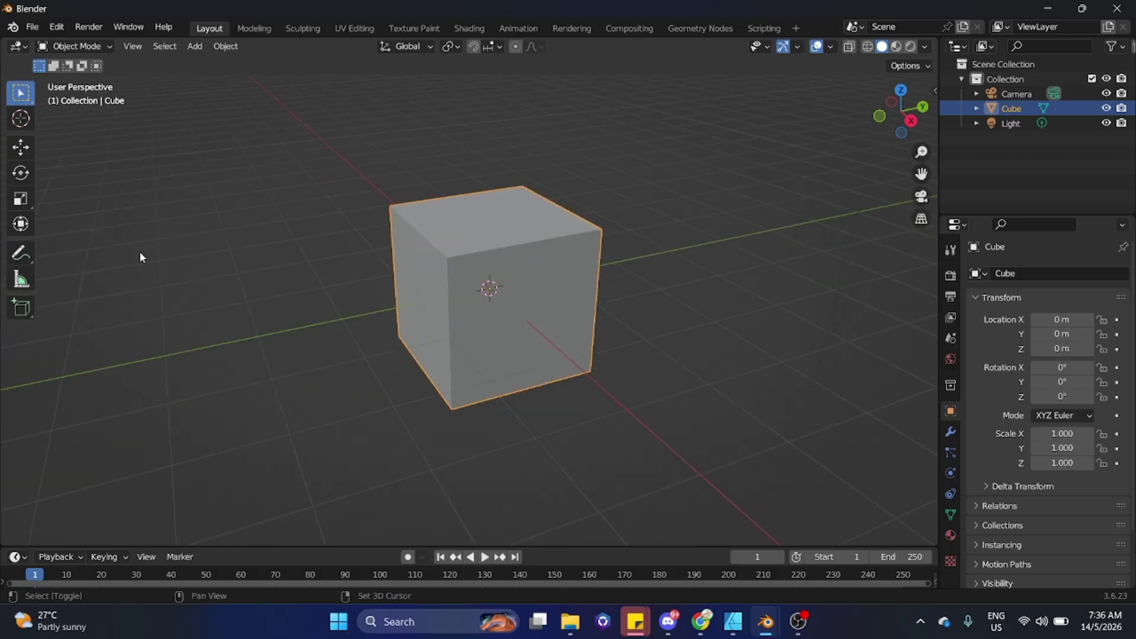
scroll(388, 268, up, 3)
scroll(383, 255, down, 2)
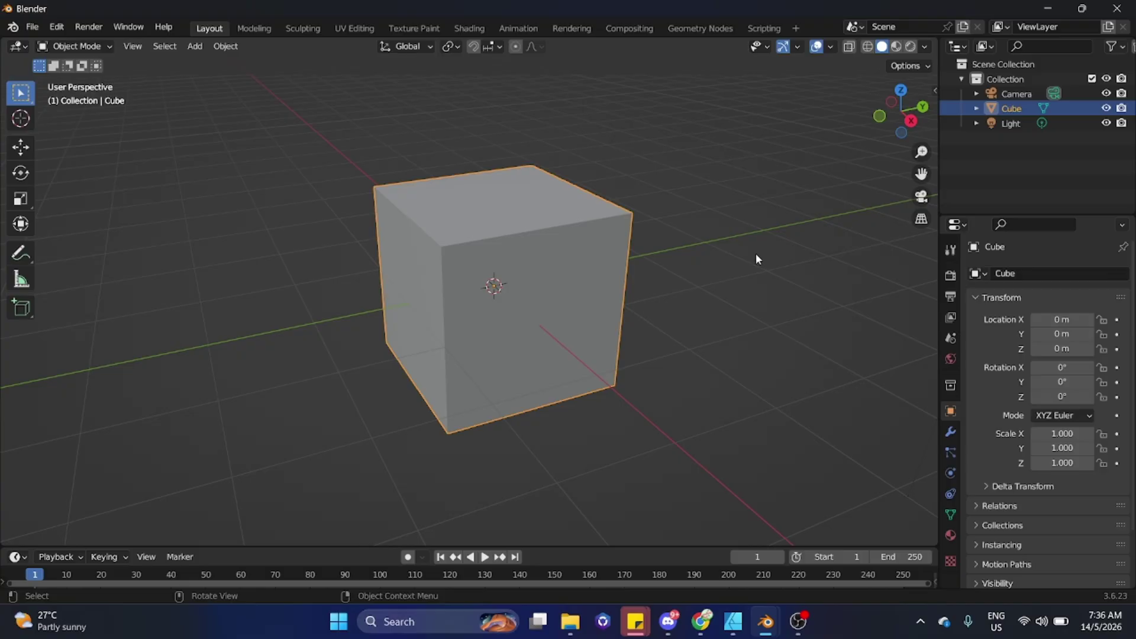
middle_drag(755, 253, 665, 273)
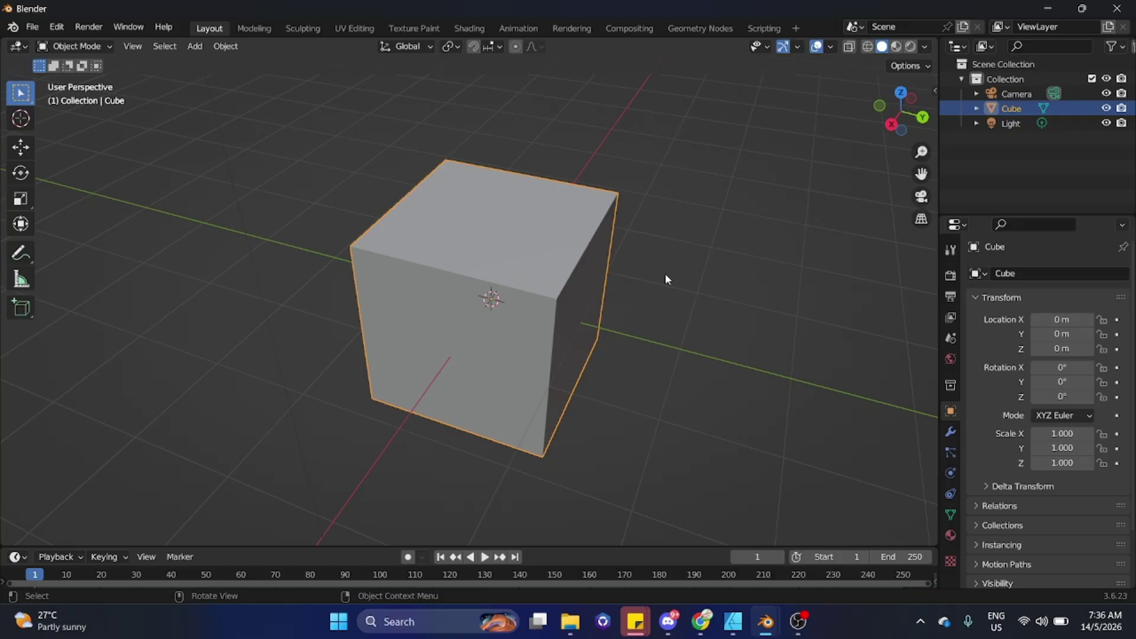
click(93, 48)
click(100, 46)
click(110, 82)
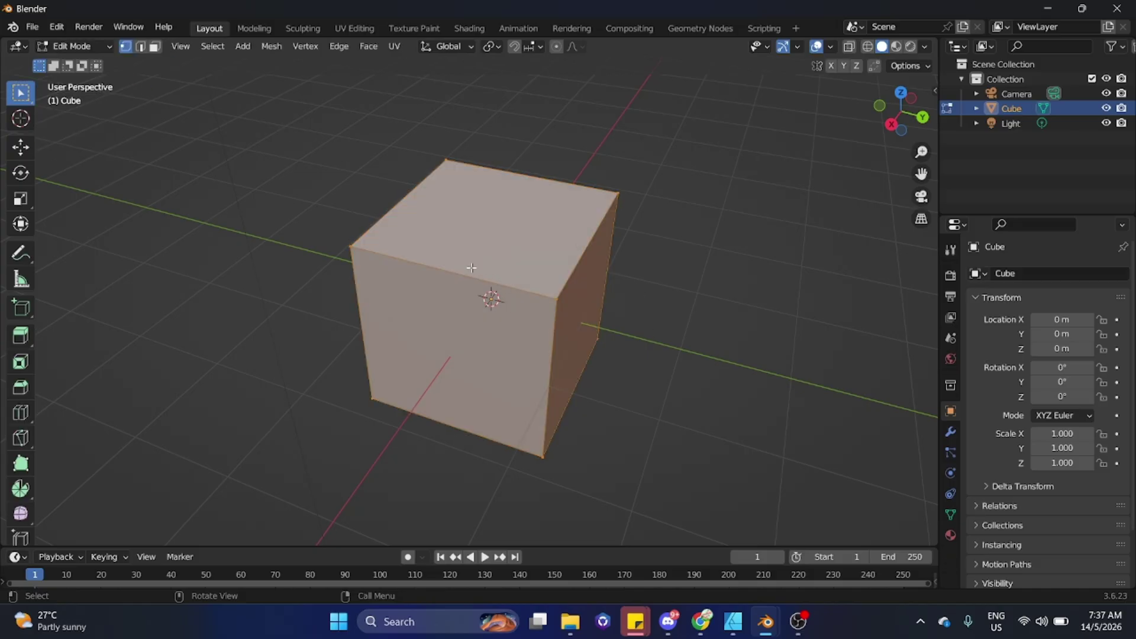
- Change the mesh selection mode to edges and deselect all of the cube's geometry
middle_drag(294, 258, 357, 261)
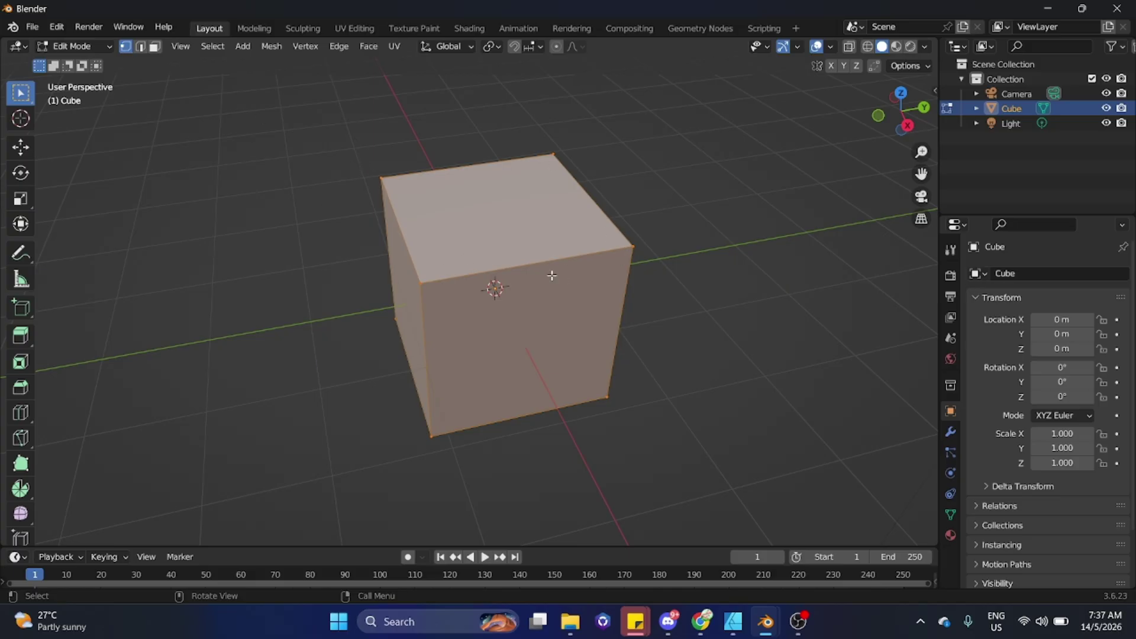
click(141, 48)
scroll(465, 270, up, 5)
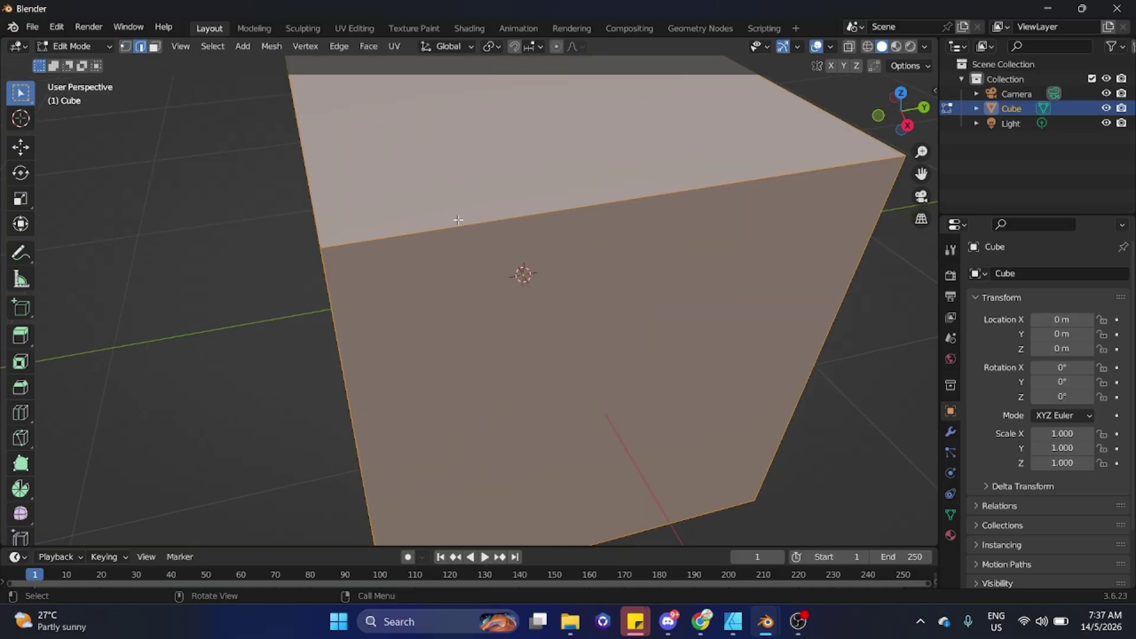
key(alt+a)
scroll(429, 236, down, 5)
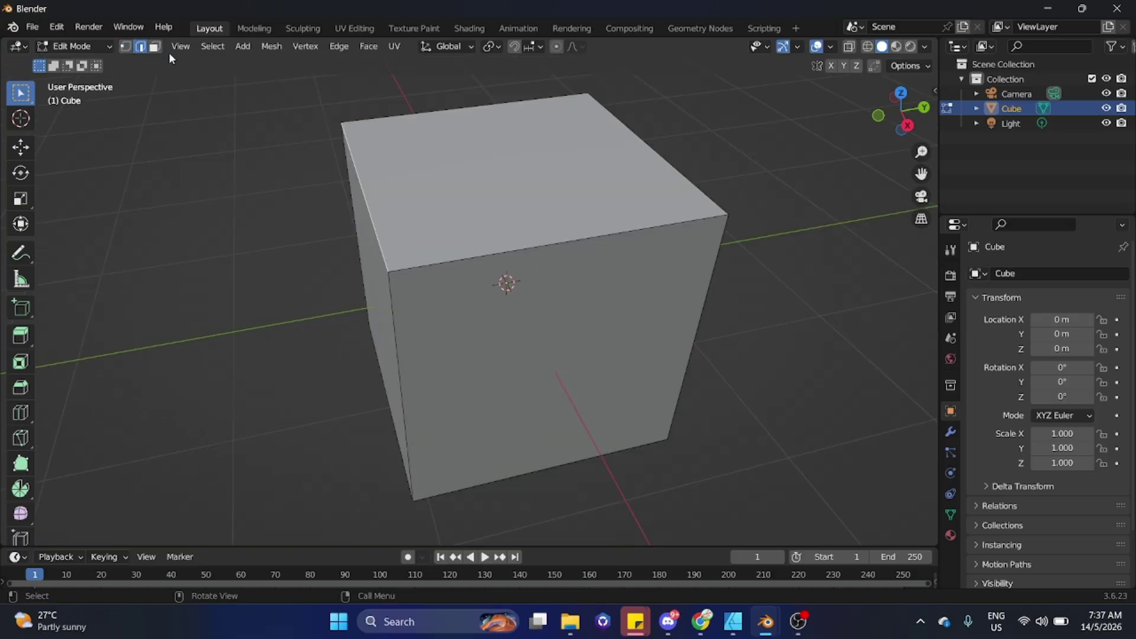
- Change the mesh selection mode to faces and pick the cube's top and side faces in turn
click(154, 46)
click(482, 185)
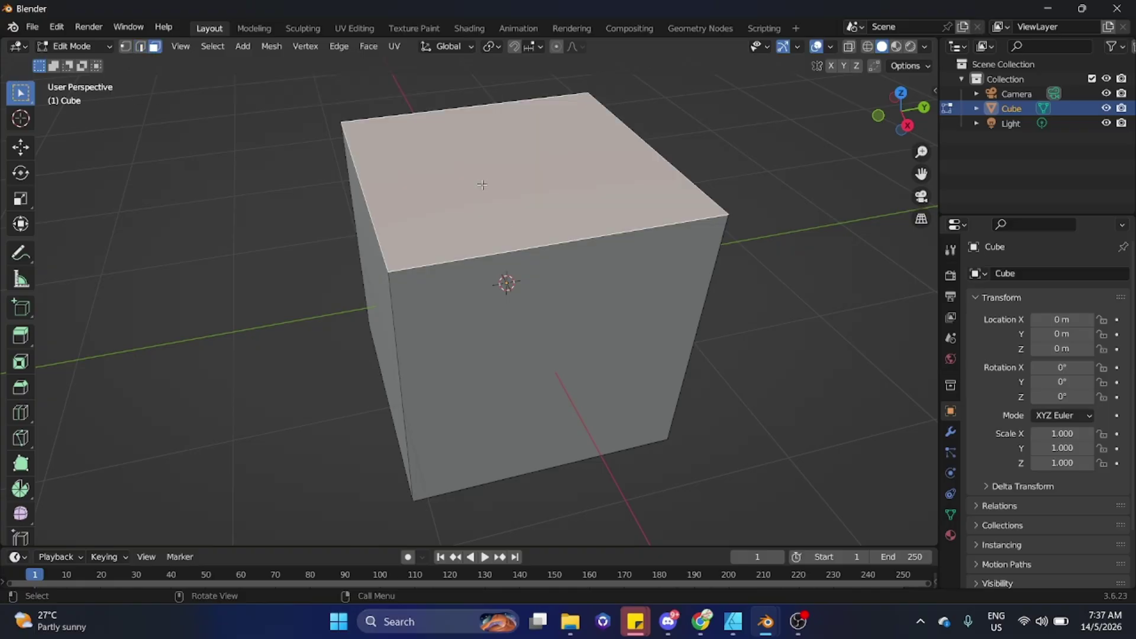
click(621, 401)
middle_drag(655, 385, 550, 363)
- Extrude the cube's top face upward to stack a second block on it
click(511, 200)
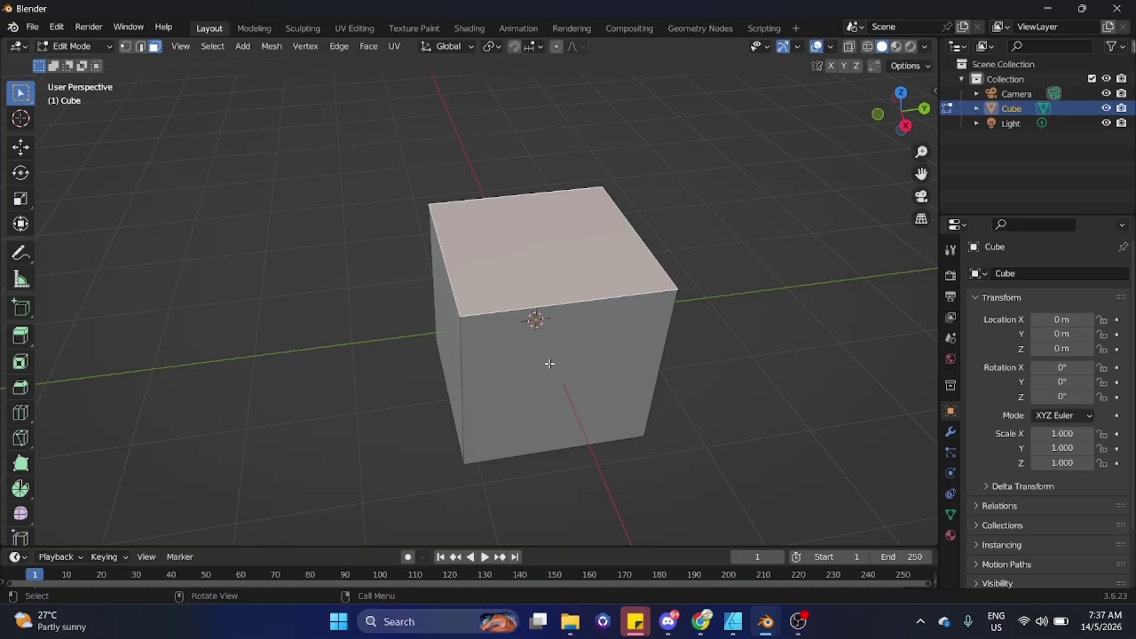
key(e)
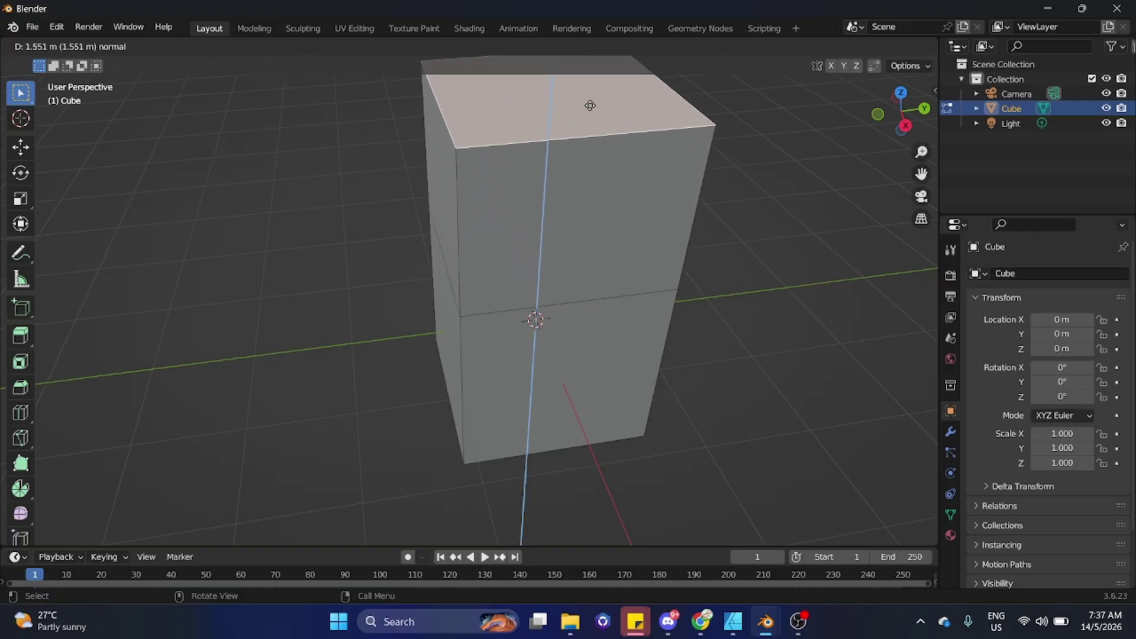
click(574, 140)
- Extrude the upper block's front face outward to form an overhang
click(571, 223)
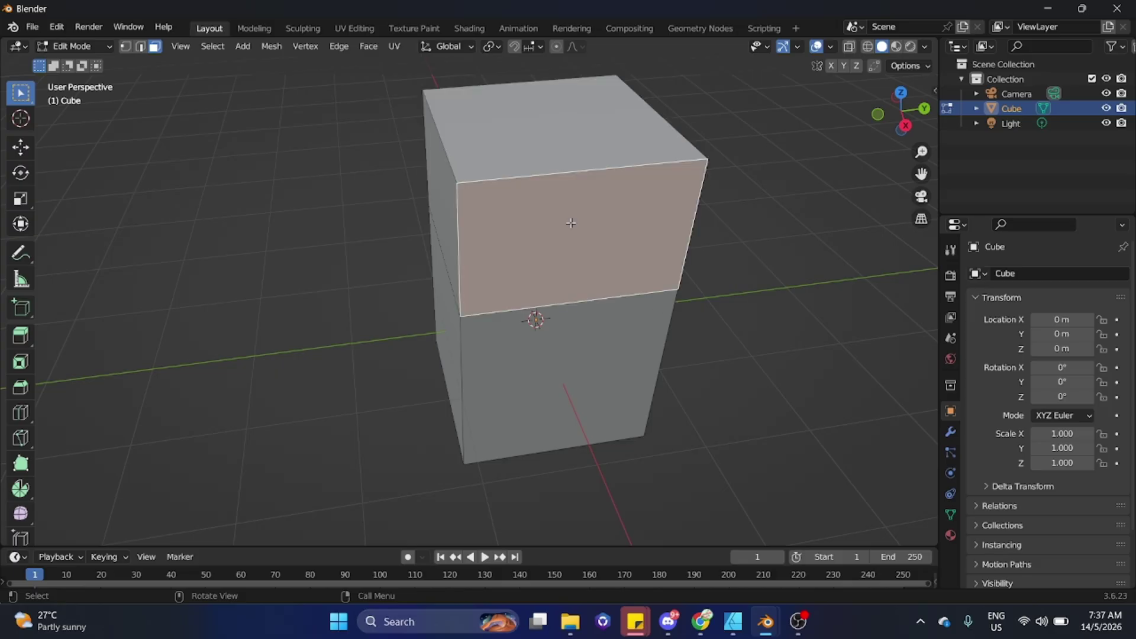
key(e)
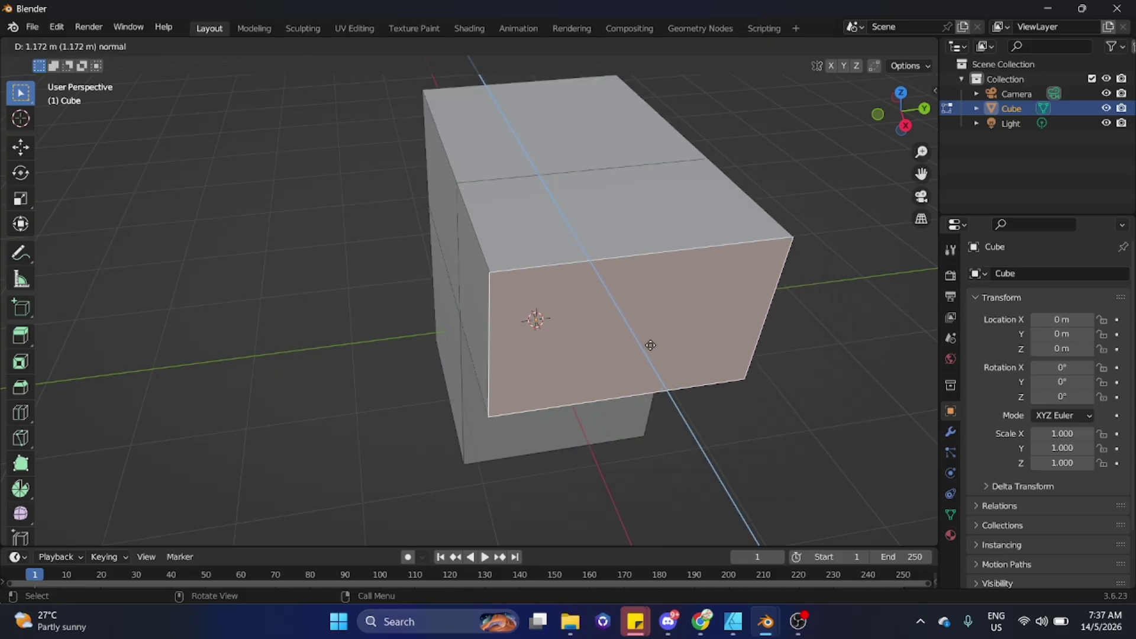
click(649, 342)
- Extrude the top face of the overhanging block upward
click(599, 218)
key(e)
click(639, 105)
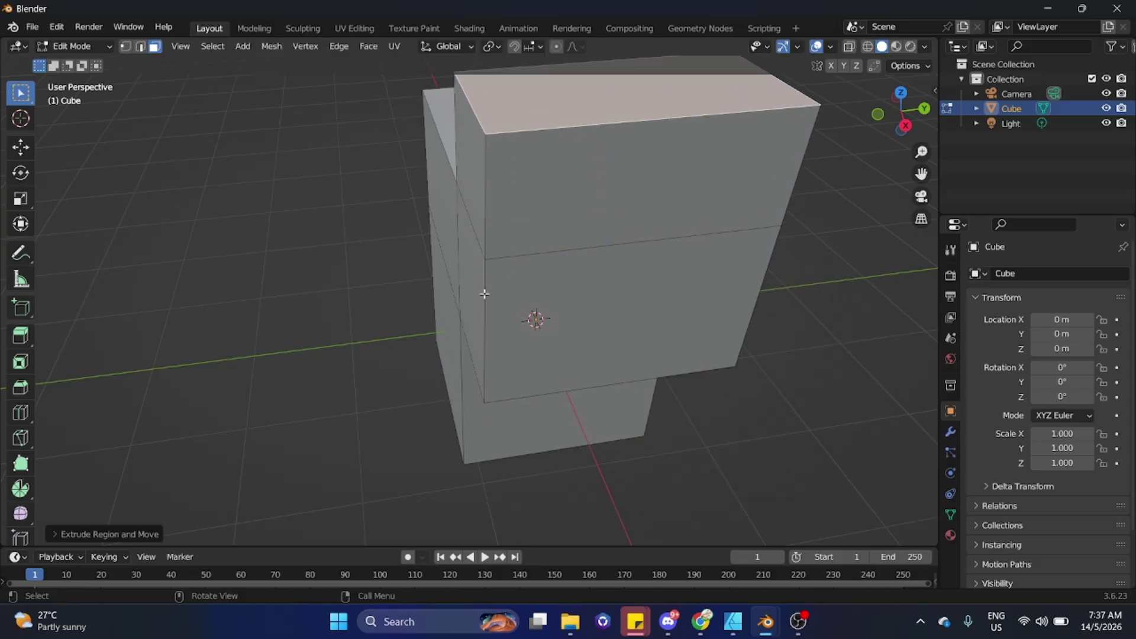
- Extrude the overhang's narrow side face inward about 0.5 m to form a recess, and rescale the recessed face
click(454, 294)
click(463, 290)
key(e)
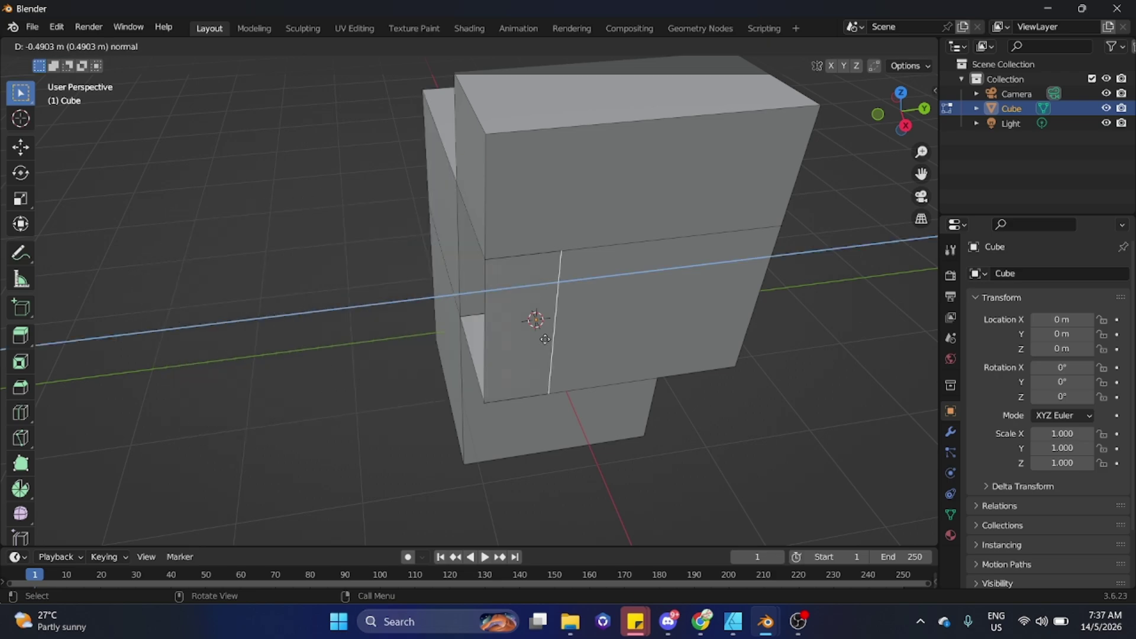
click(535, 323)
middle_drag(534, 320, 639, 357)
key(s)
click(569, 328)
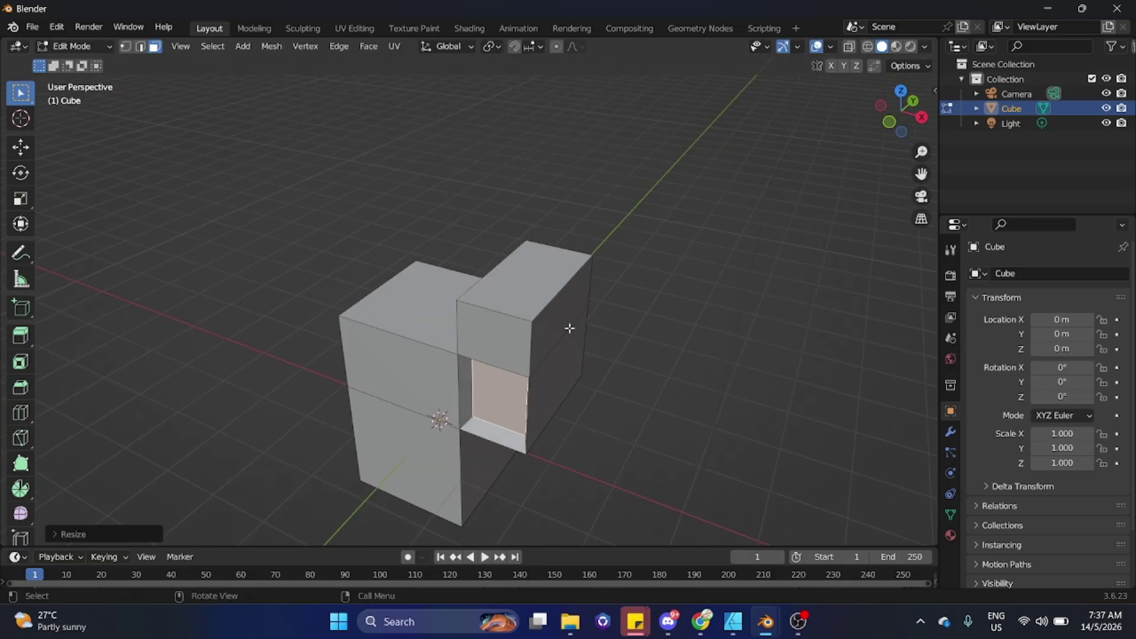
- Scale up the top face of the overhanging block so that its sides flare outward
click(498, 305)
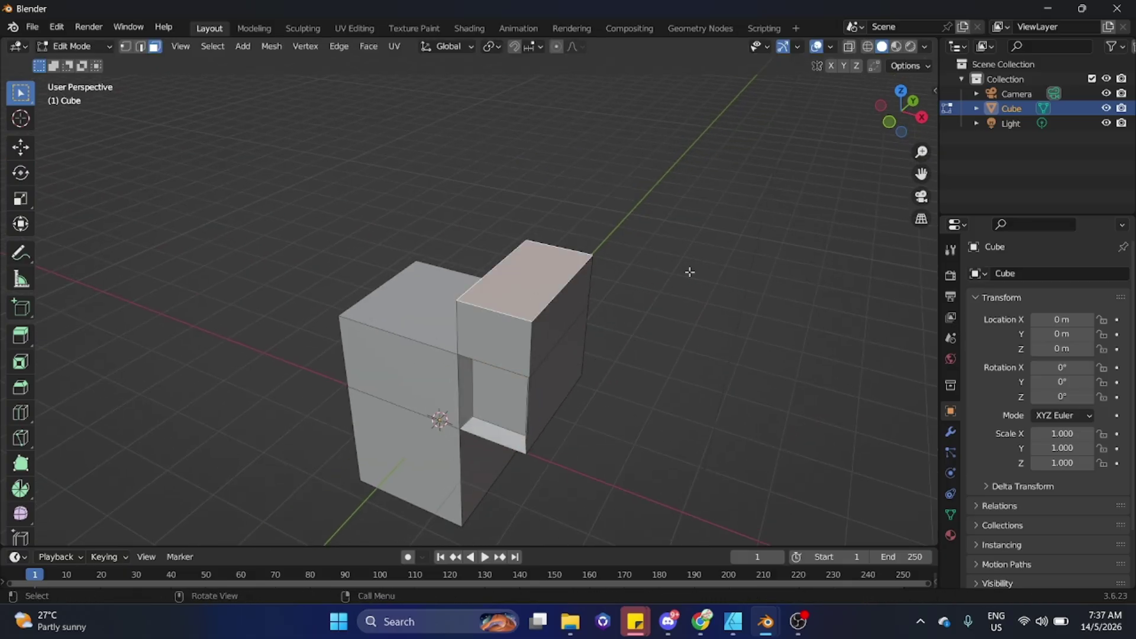
key(s)
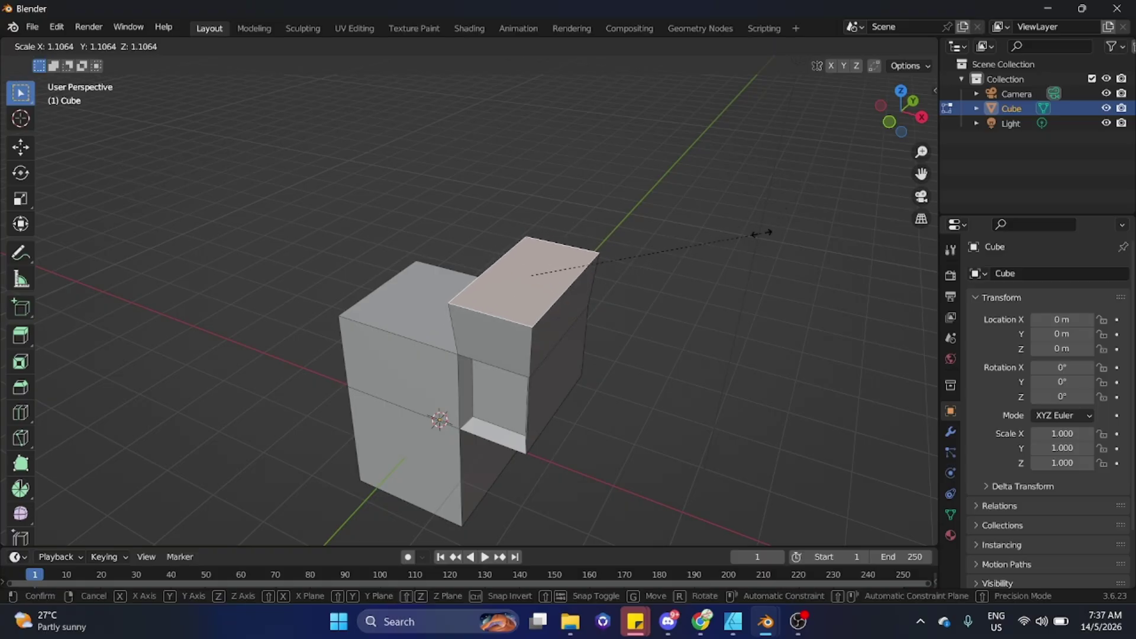
click(791, 182)
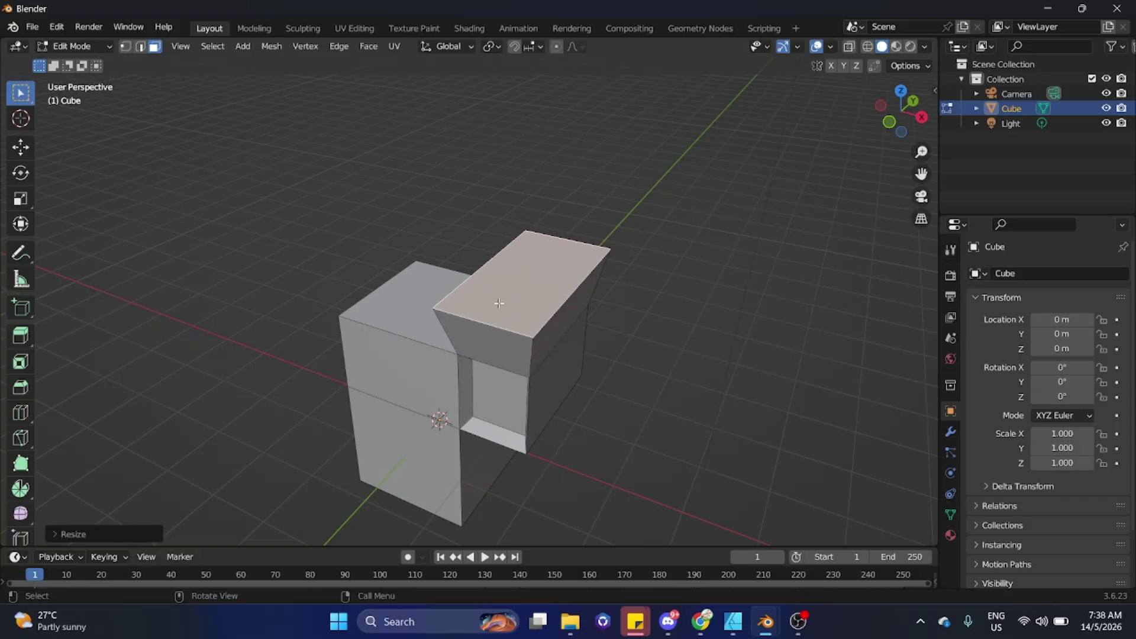
middle_drag(464, 302, 473, 331)
scroll(414, 331, up, 2)
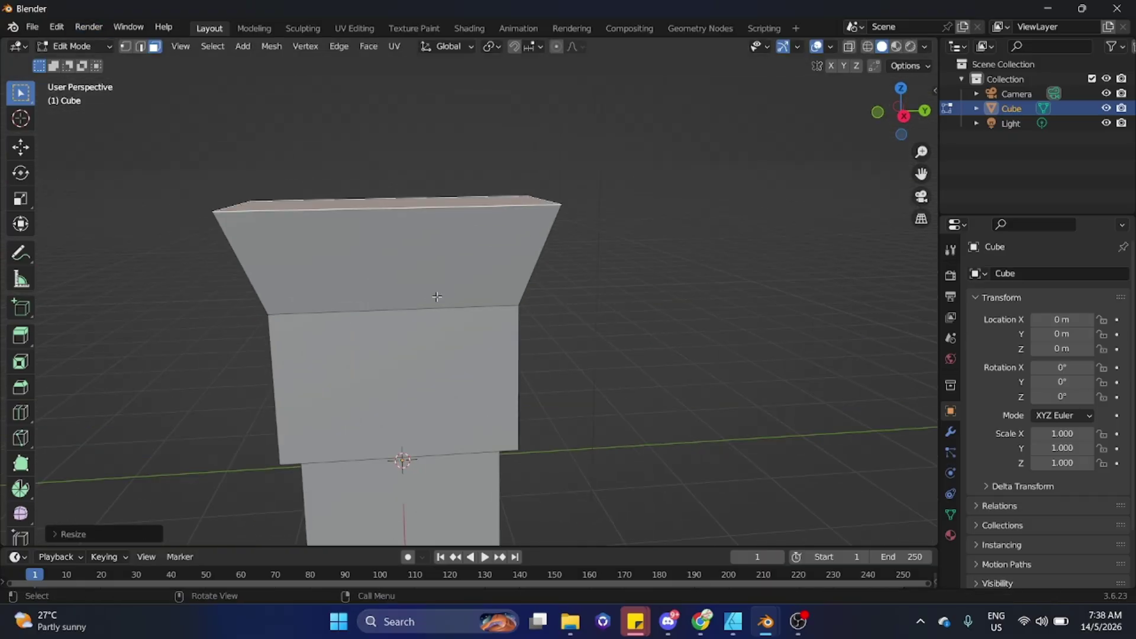
click(337, 269)
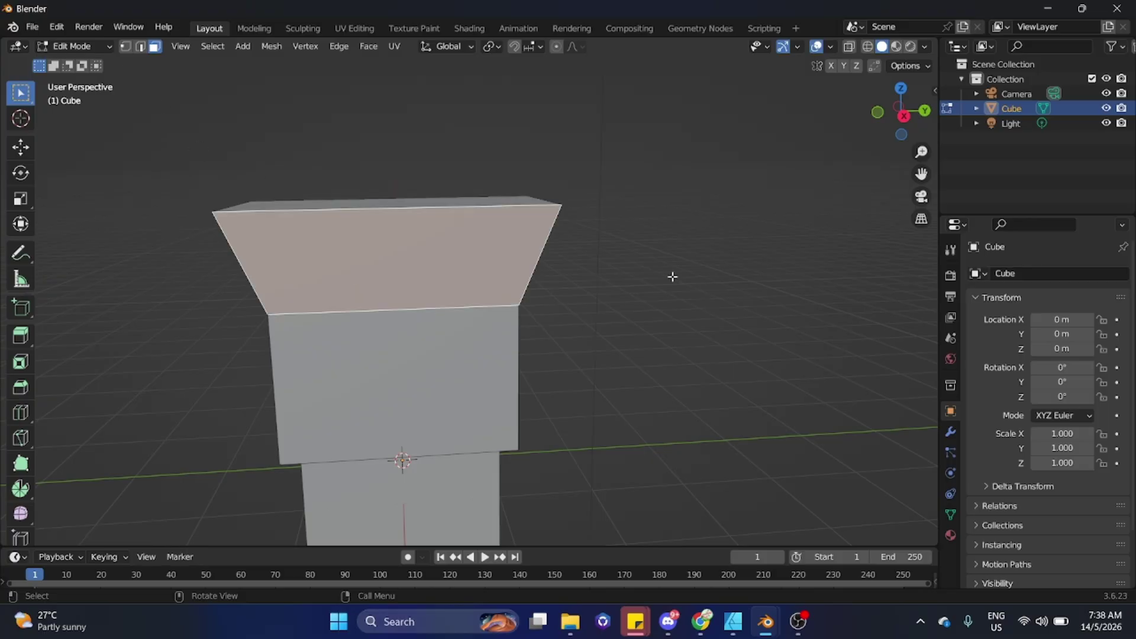
key(e)
key(s)
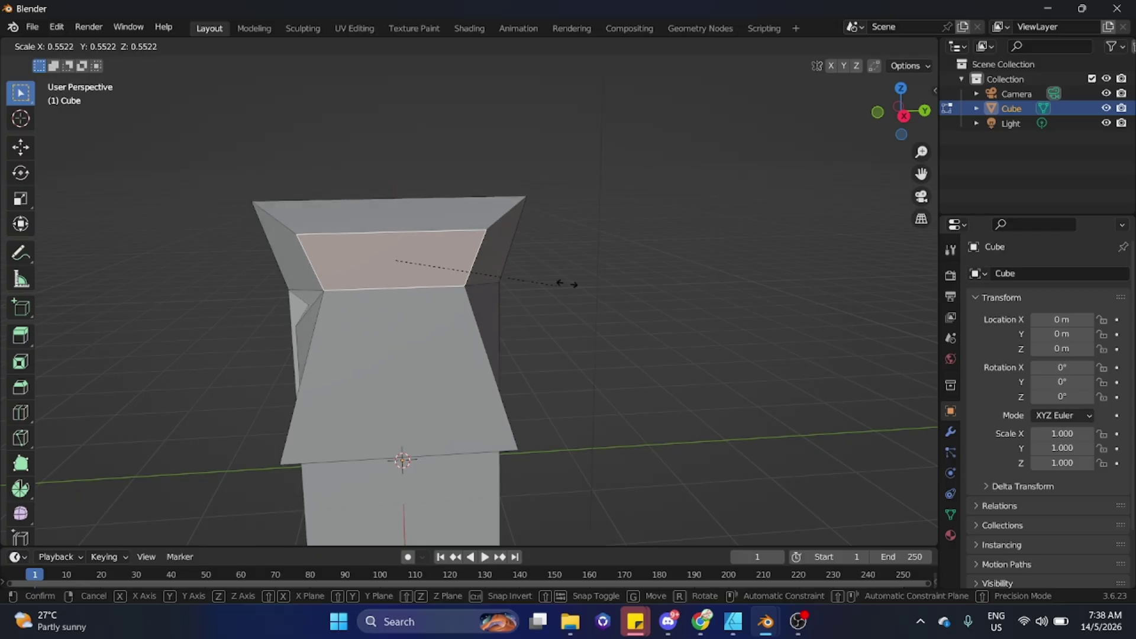
key(Escape)
- Change to vertex selection and scale down the front top edge of the flared block using its two corner vertices
middle_drag(236, 195, 287, 234)
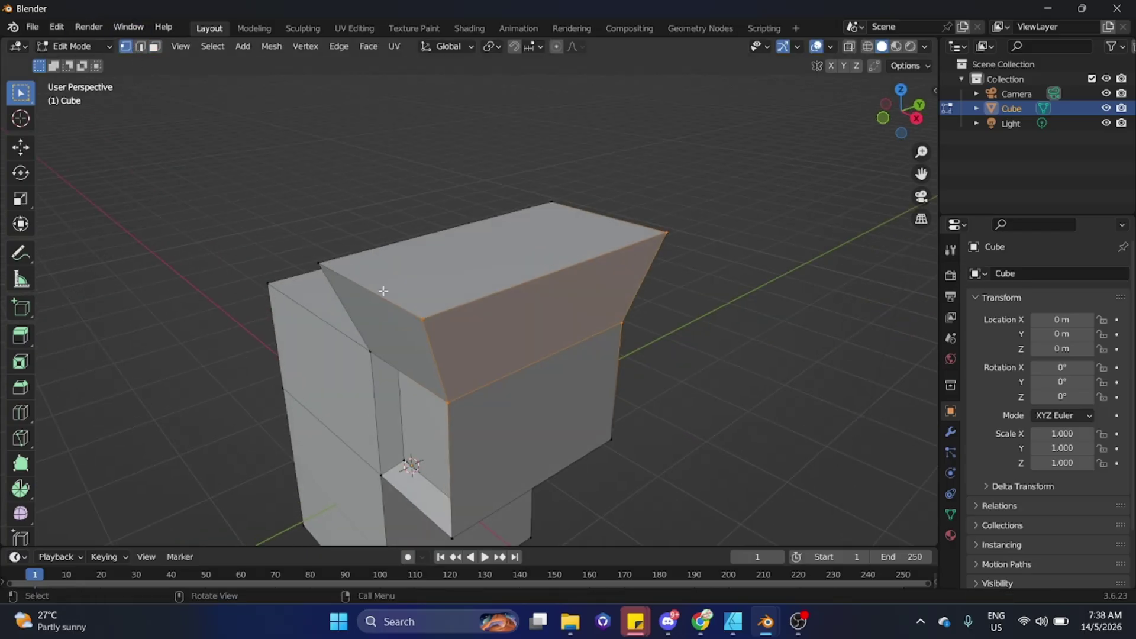
key(1)
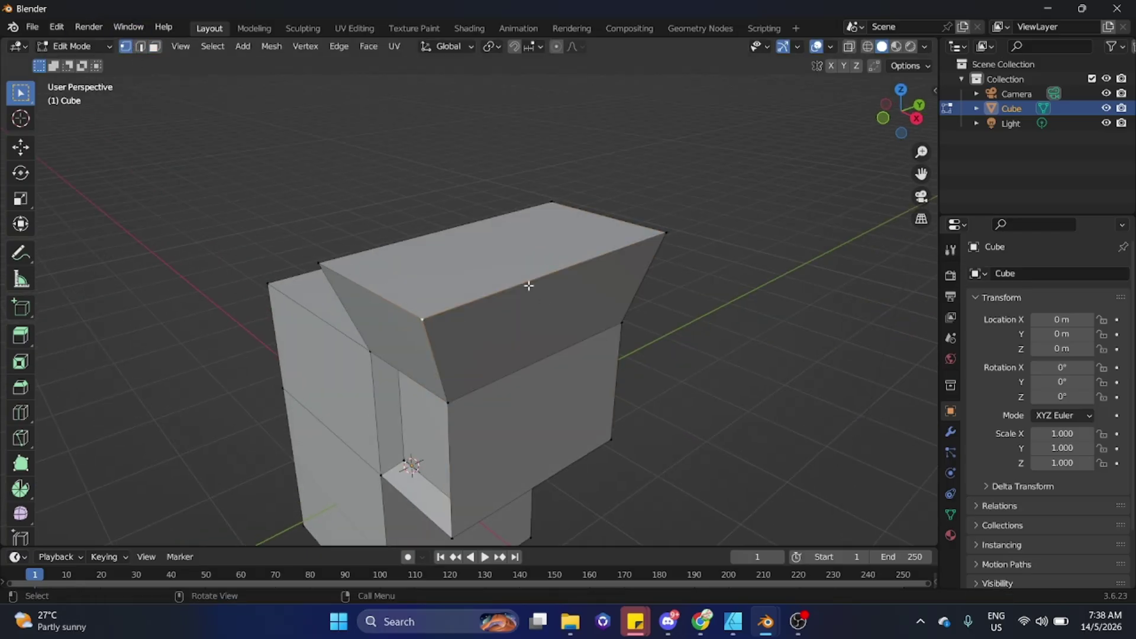
scroll(426, 309, up, 3)
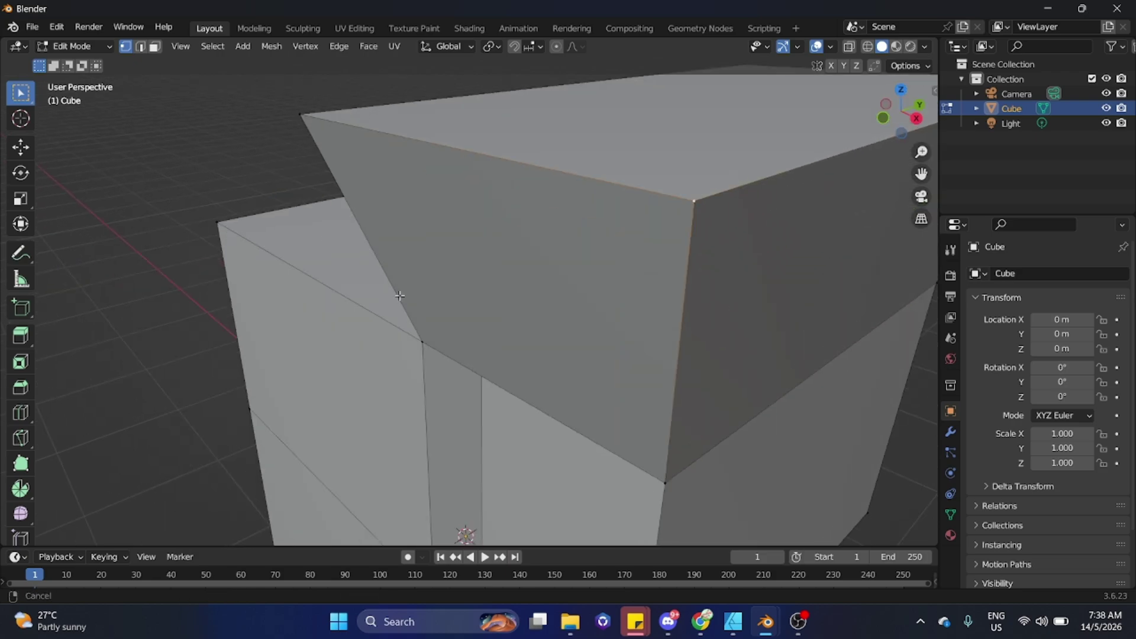
scroll(302, 347, up, 2)
scroll(499, 132, down, 5)
scroll(529, 156, up, 3)
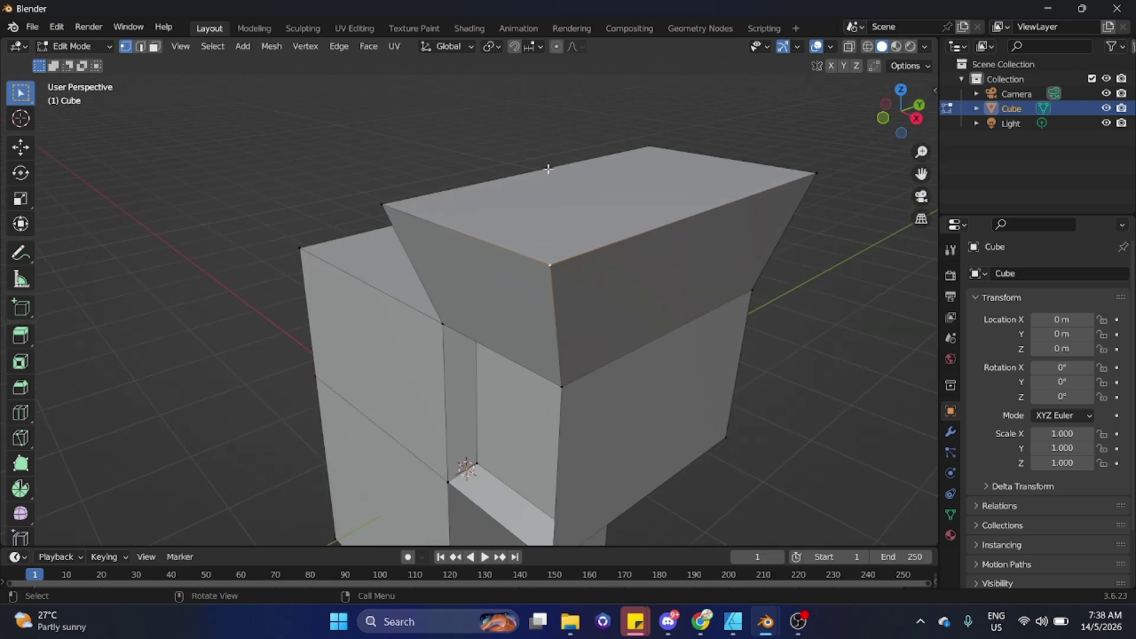
shift+middle_drag(529, 156, 459, 251)
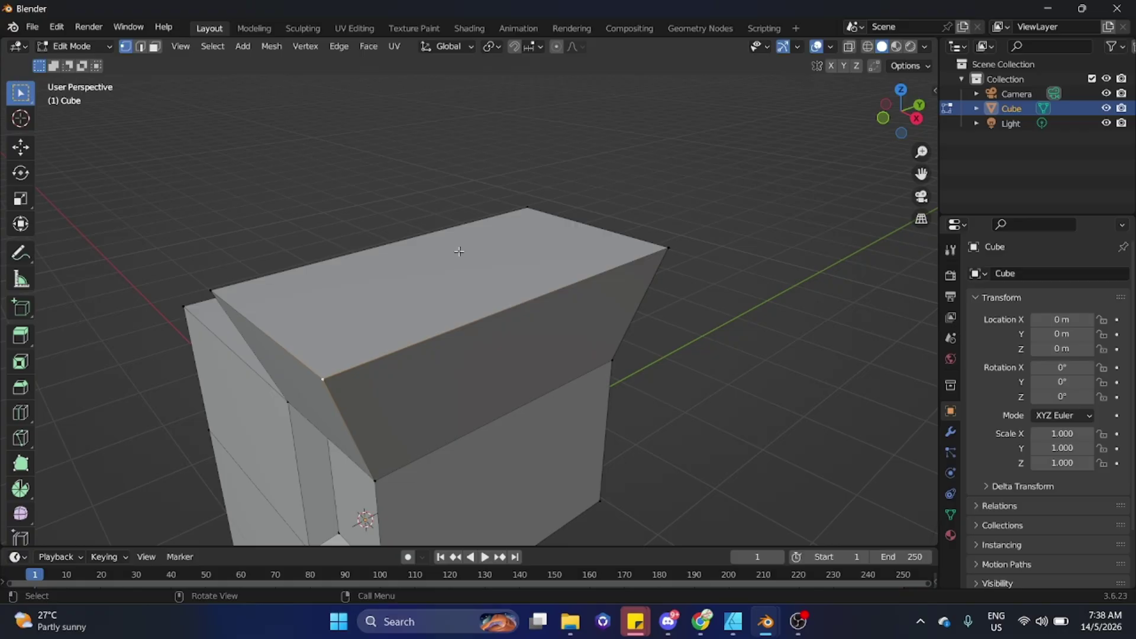
shift+middle_drag(355, 399, 553, 339)
scroll(553, 339, up, 3)
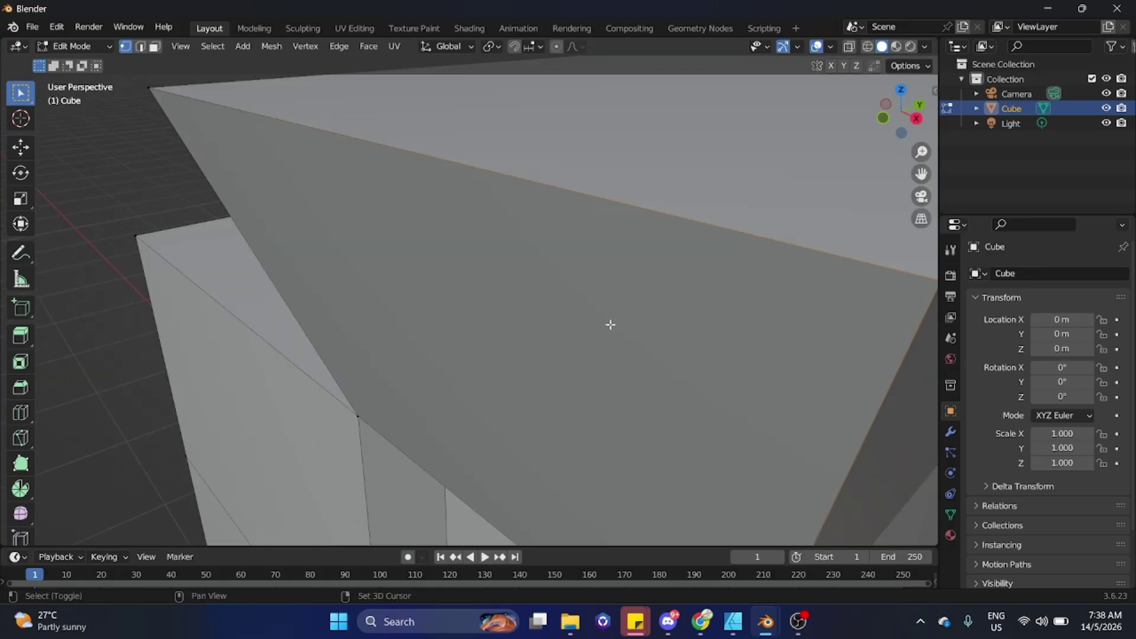
scroll(610, 325, down, 7)
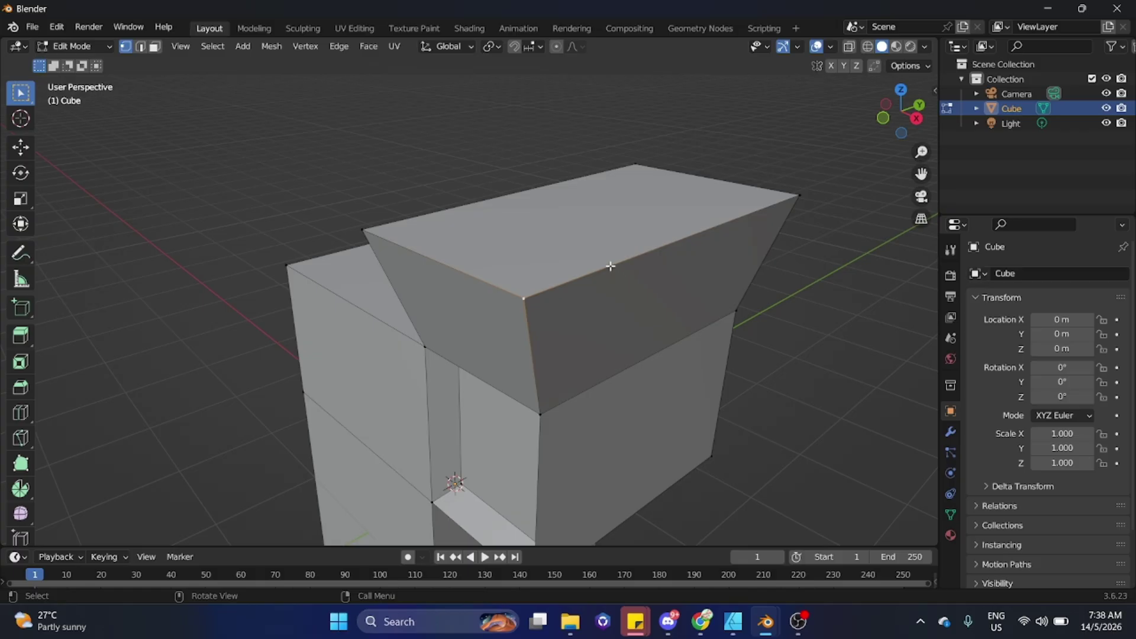
key(s)
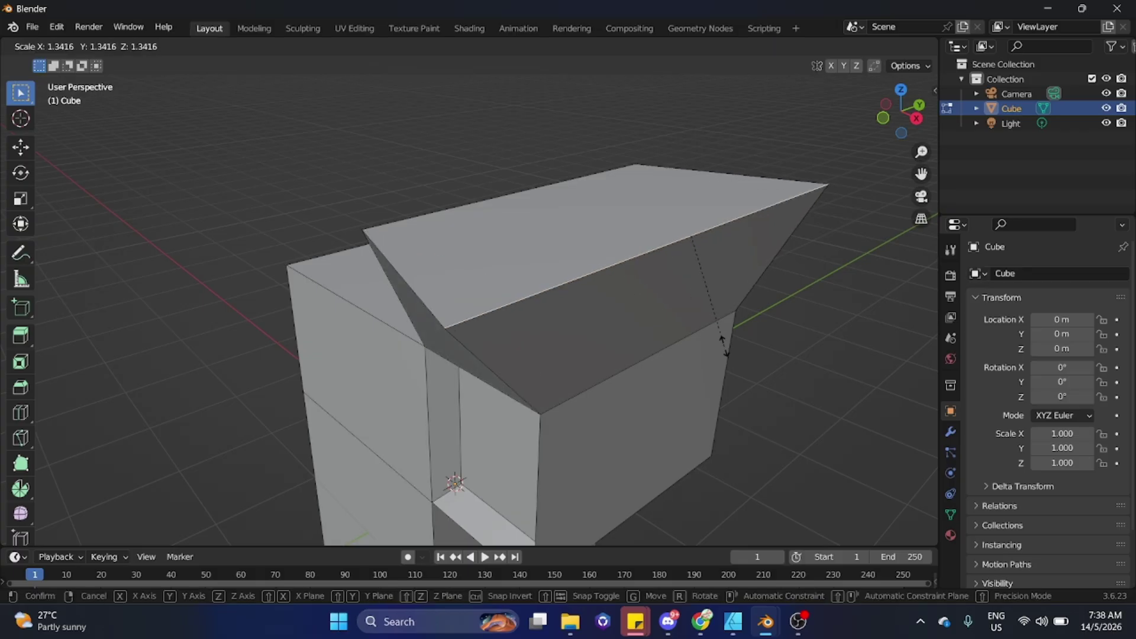
click(662, 220)
- Try to scale a single corner vertex of the shortened front top edge
click(634, 256)
key(s)
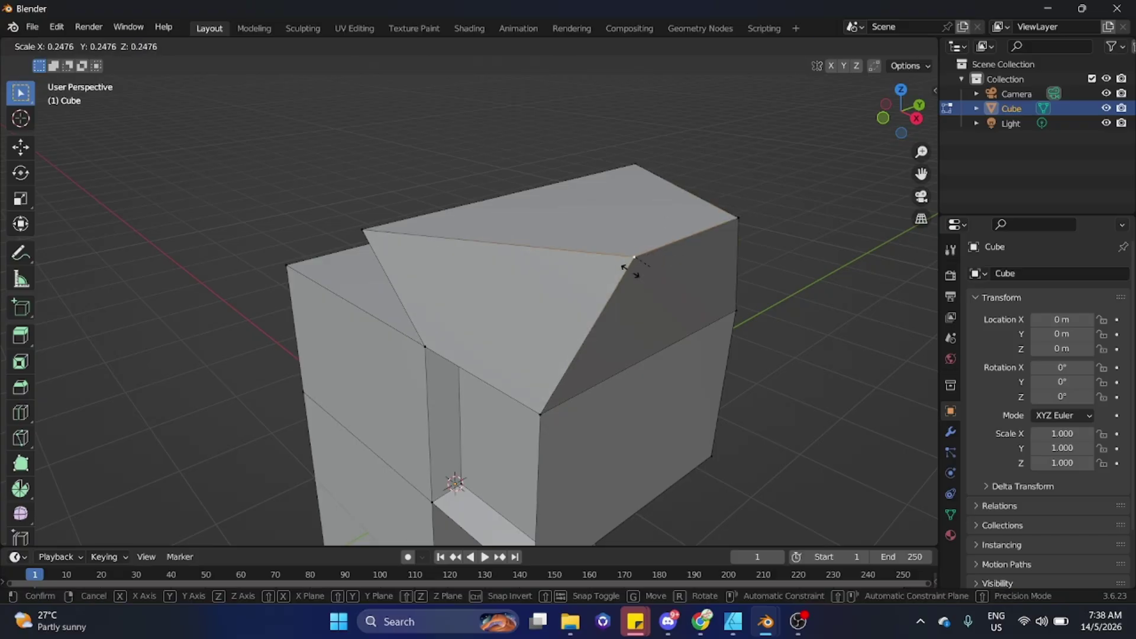
click(583, 331)
scroll(517, 237, down, 2)
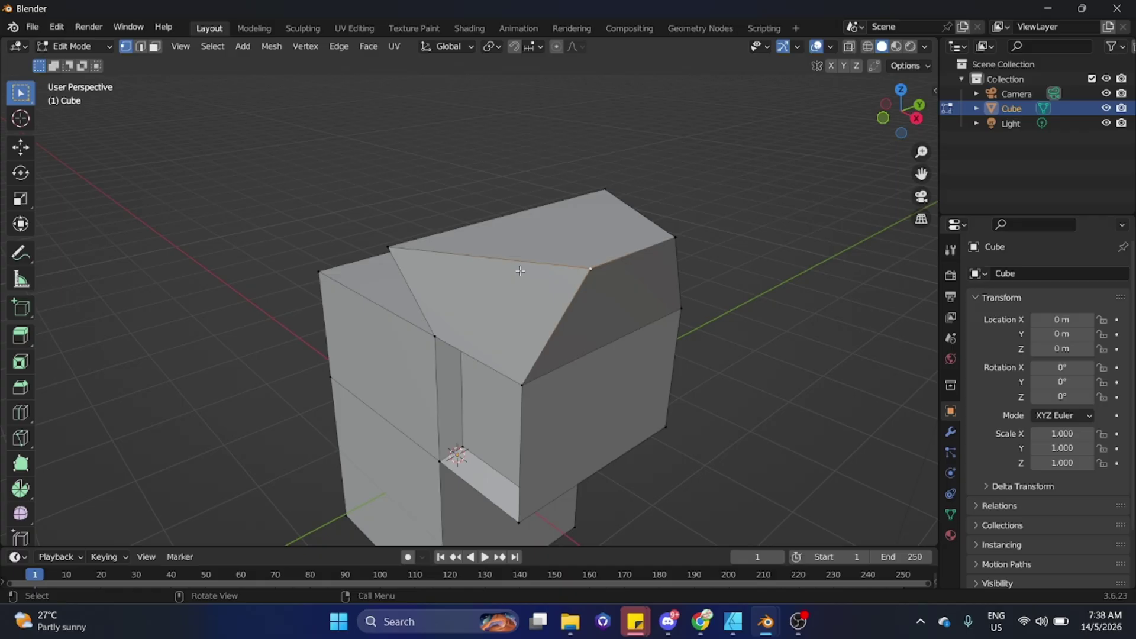
- Leave mesh editing and switch the cube to Object Mode
key(Tab)
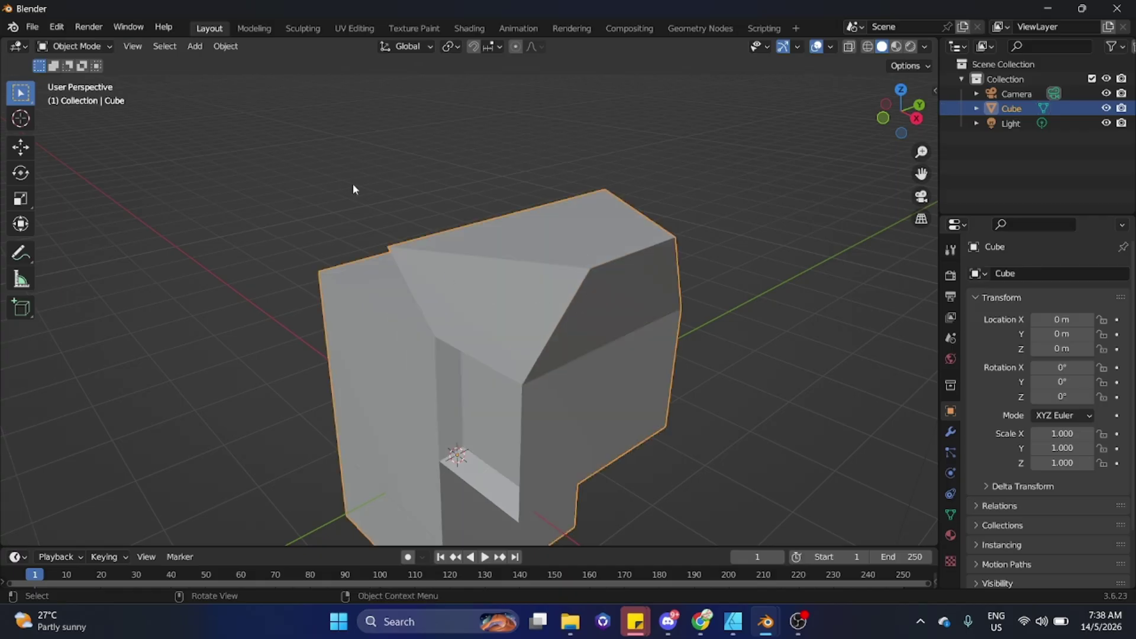
key(Tab)
click(72, 46)
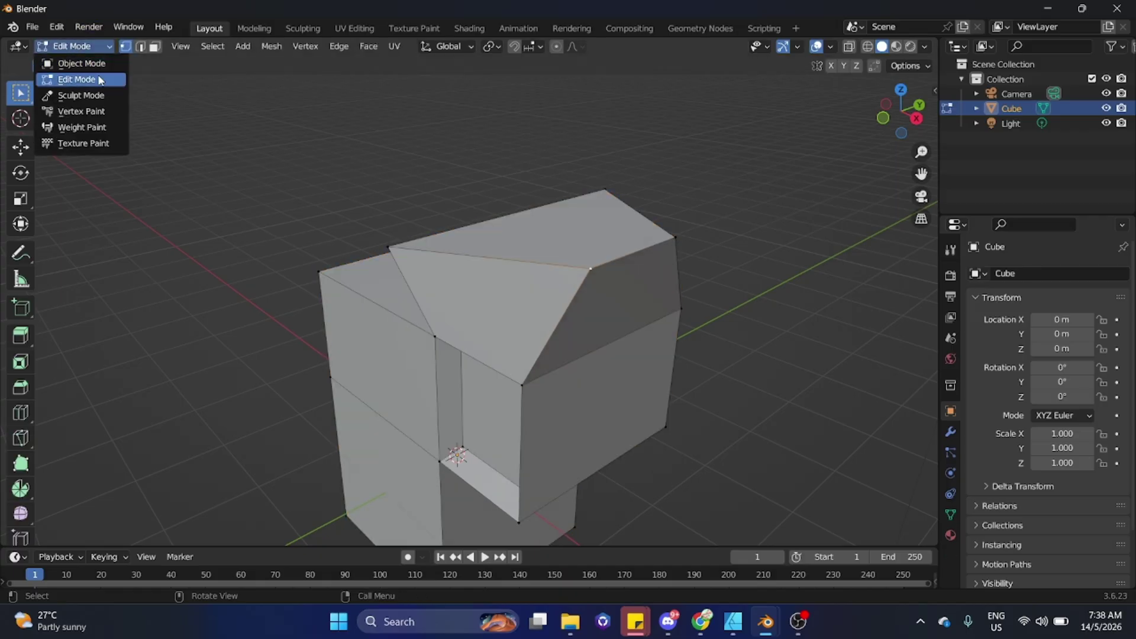
click(80, 64)
scroll(320, 207, down, 3)
scroll(482, 336, up, 3)
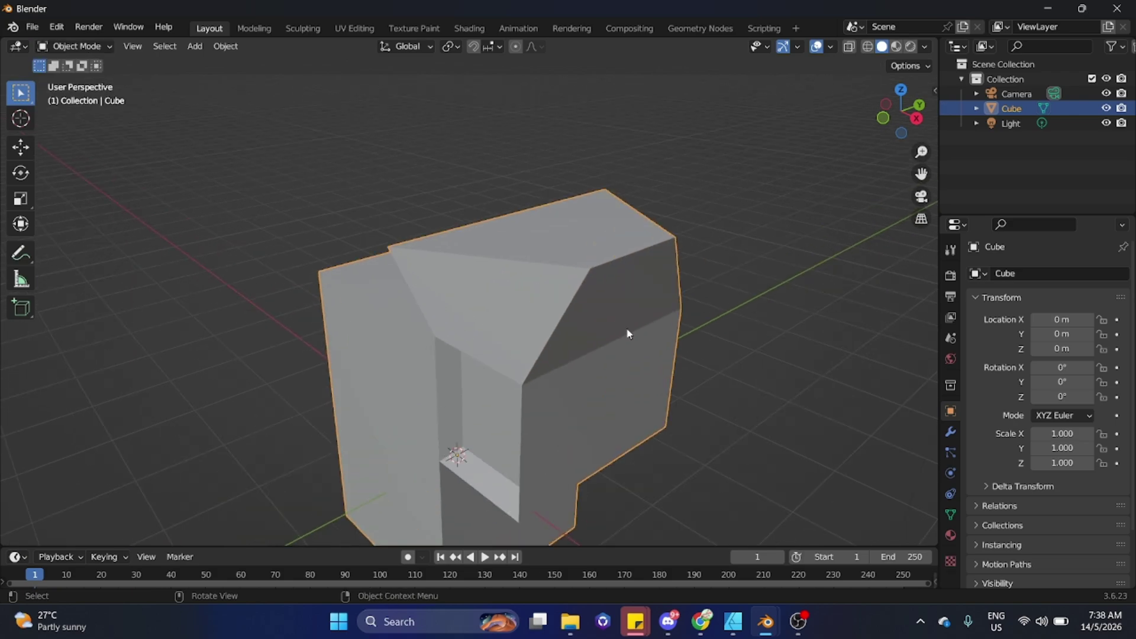
- Move the whole cube object slightly, scale it to about 1.11, and try a free rotation
key(g)
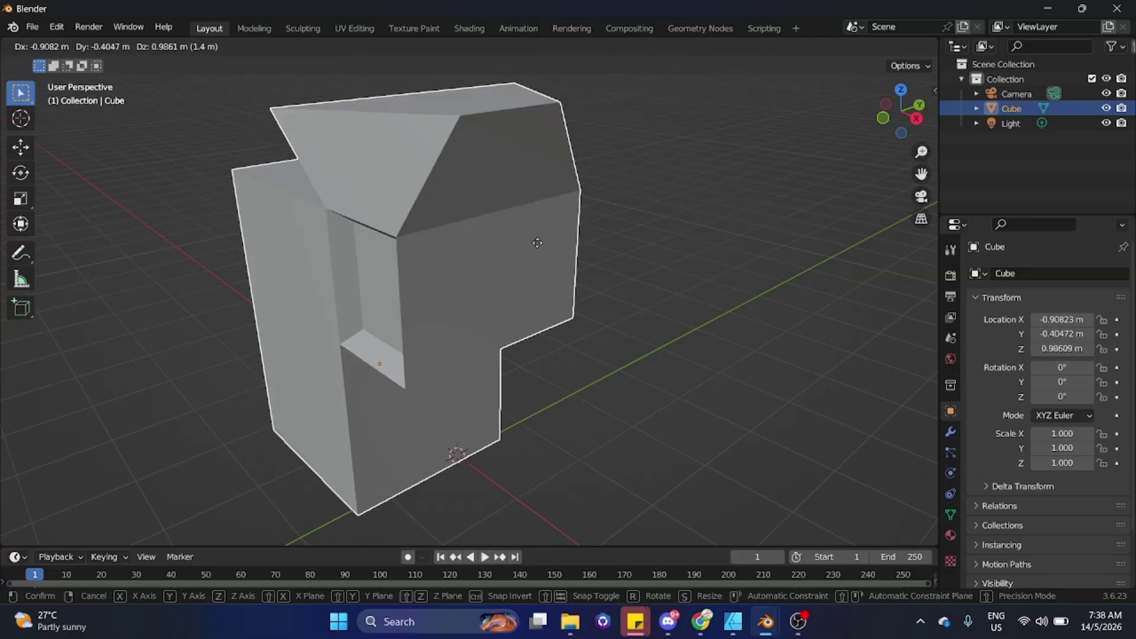
click(636, 315)
scroll(636, 316, down, 3)
key(s)
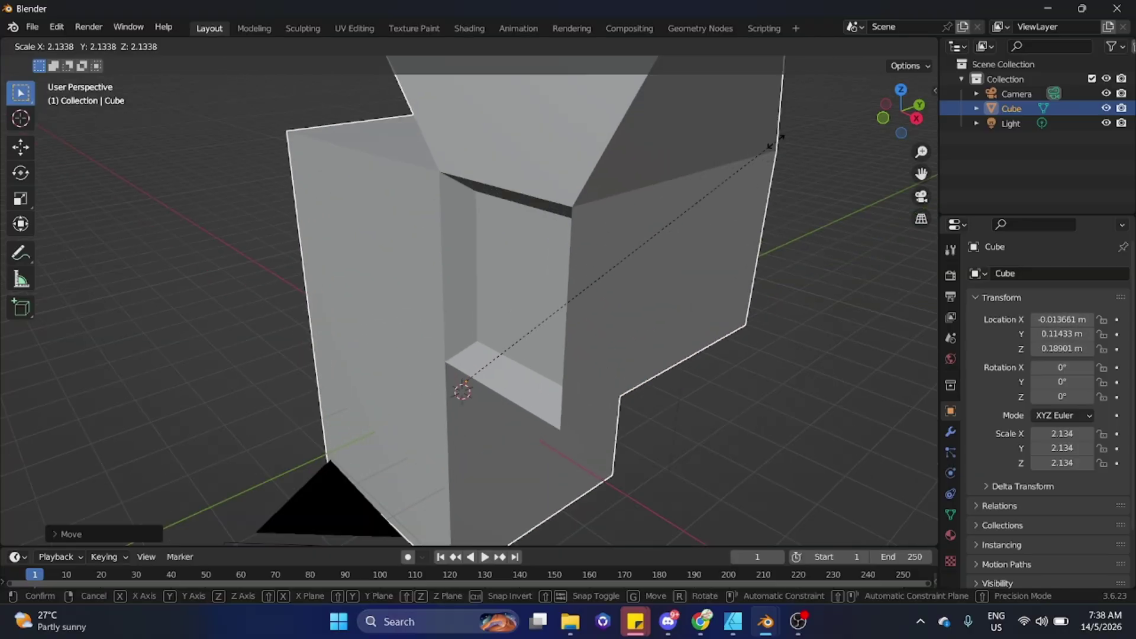
click(627, 258)
key(r)
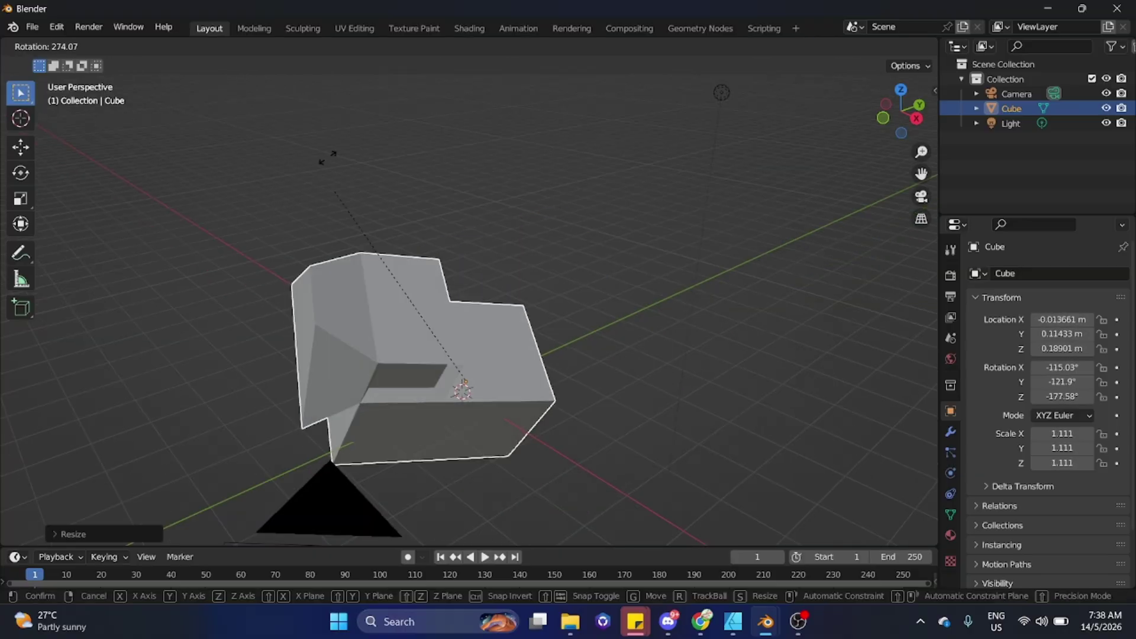
key(Escape)
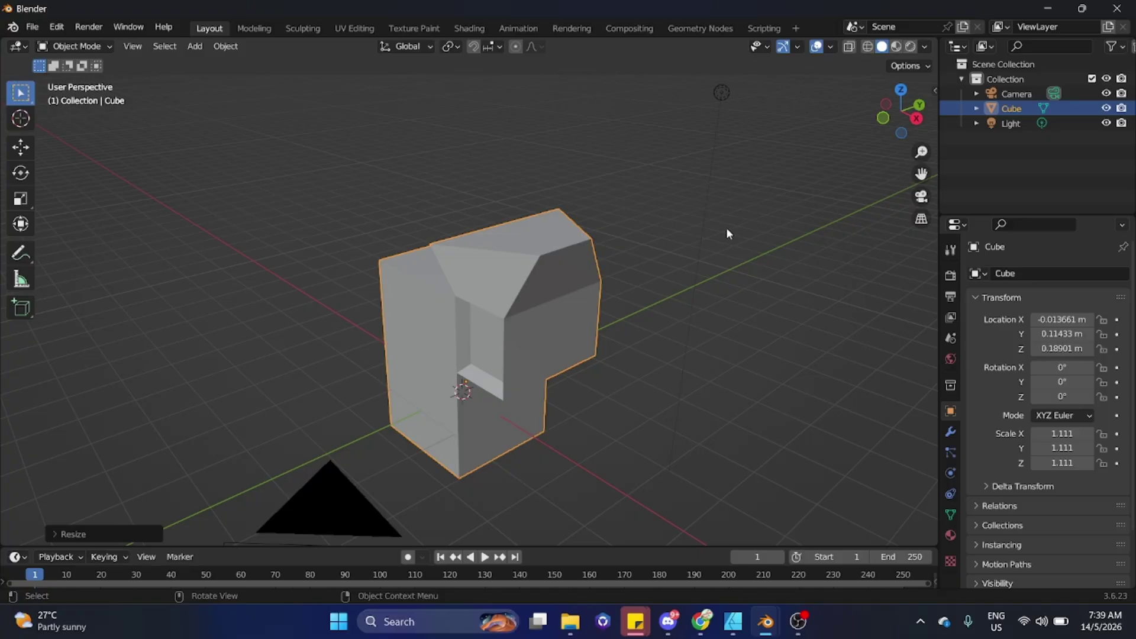
- Delete the cube and switch to the front orthographic view with the world origin near the centre
key(Delete)
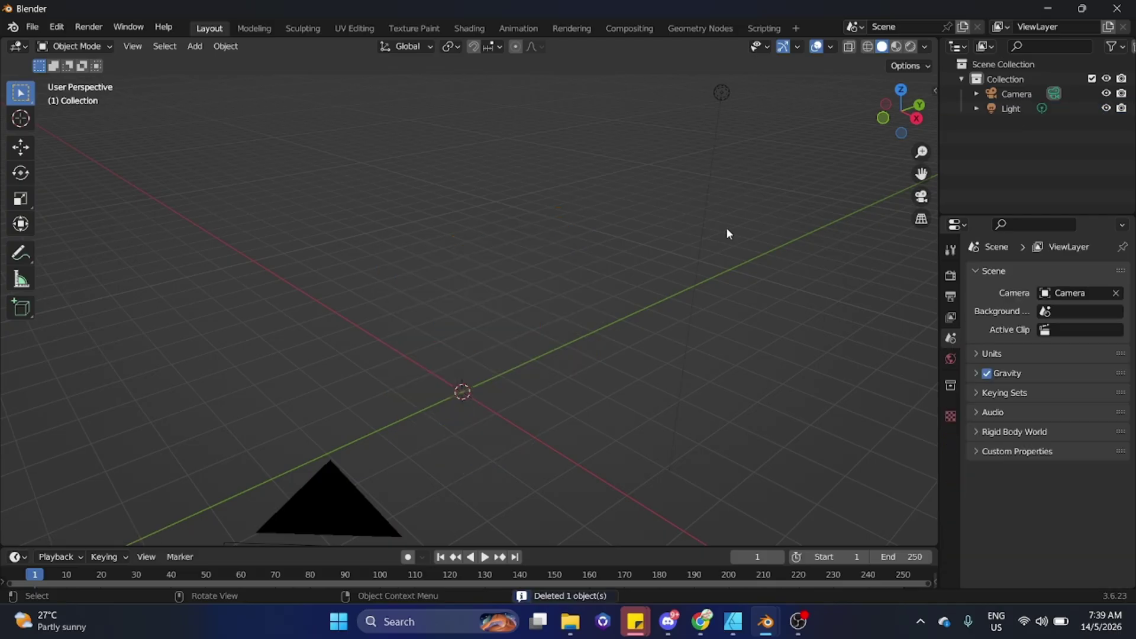
middle_drag(585, 415, 517, 389)
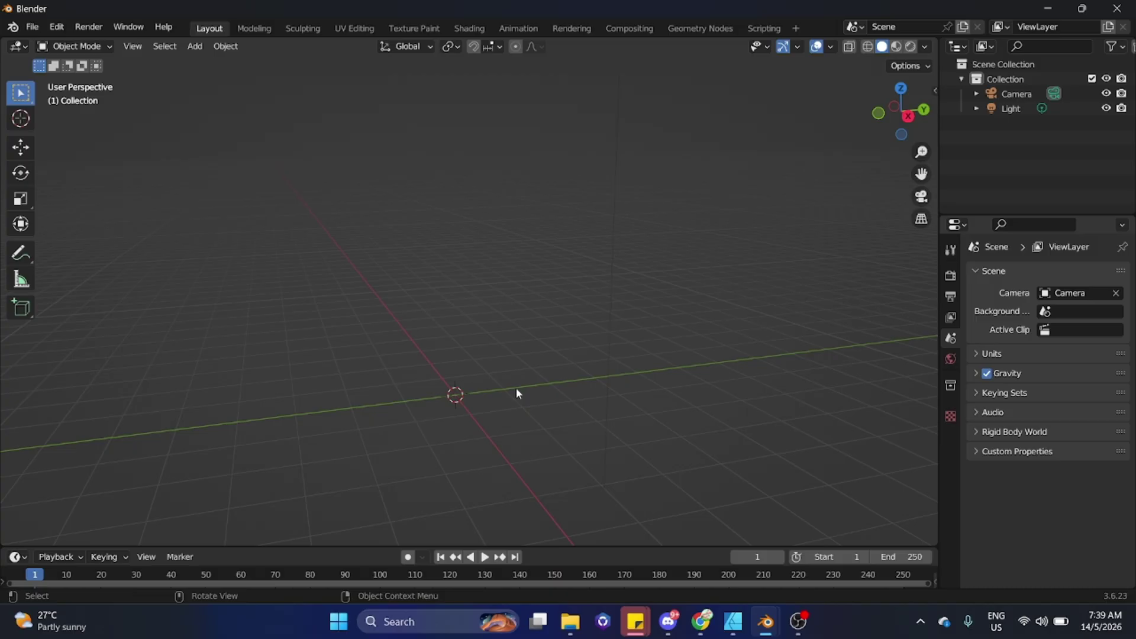
key(KP_1)
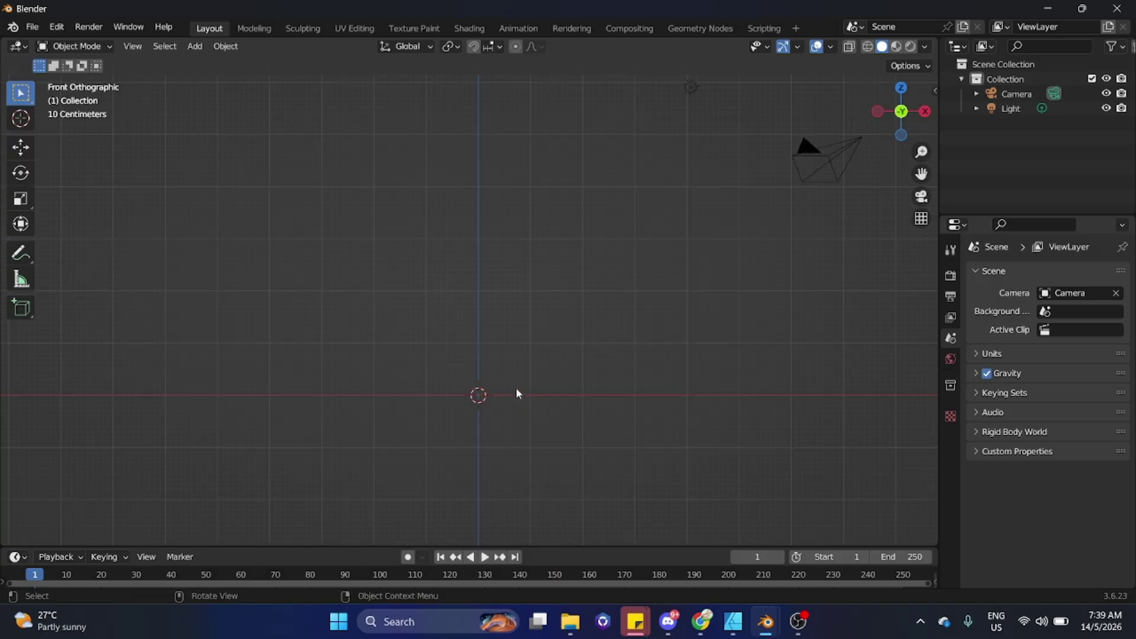
mouse_move(516, 388)
shift+middle_down()
mouse_move(502, 355)
mouse_move(520, 373)
shift+middle_up()
scroll(467, 303, up, 2)
scroll(467, 303, down, 2)
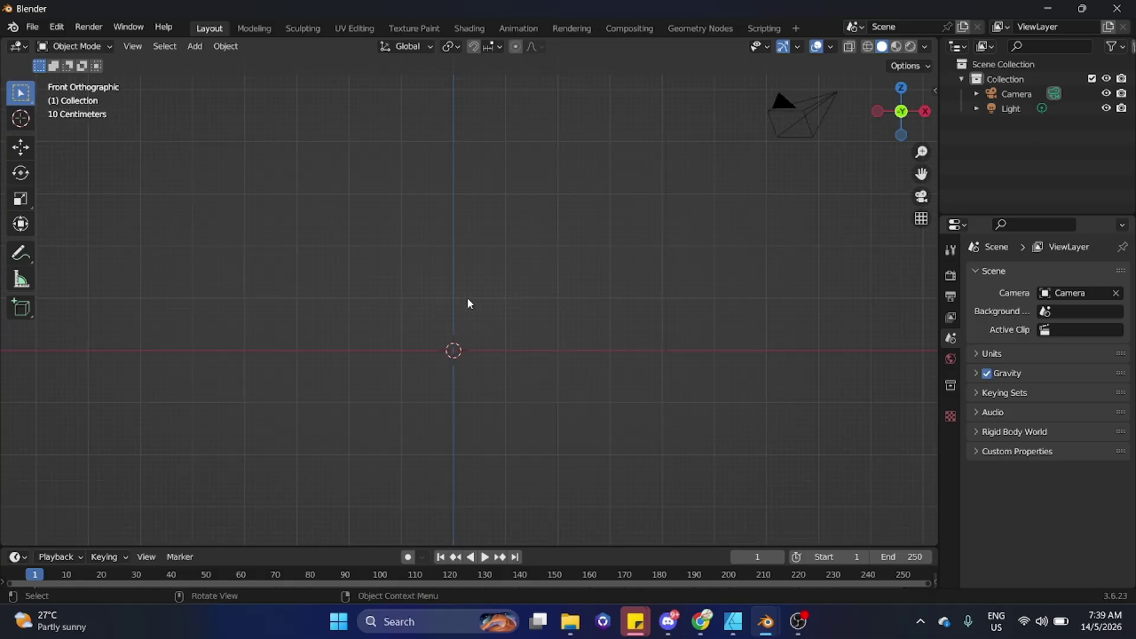
shift+middle_drag(527, 317, 542, 299)
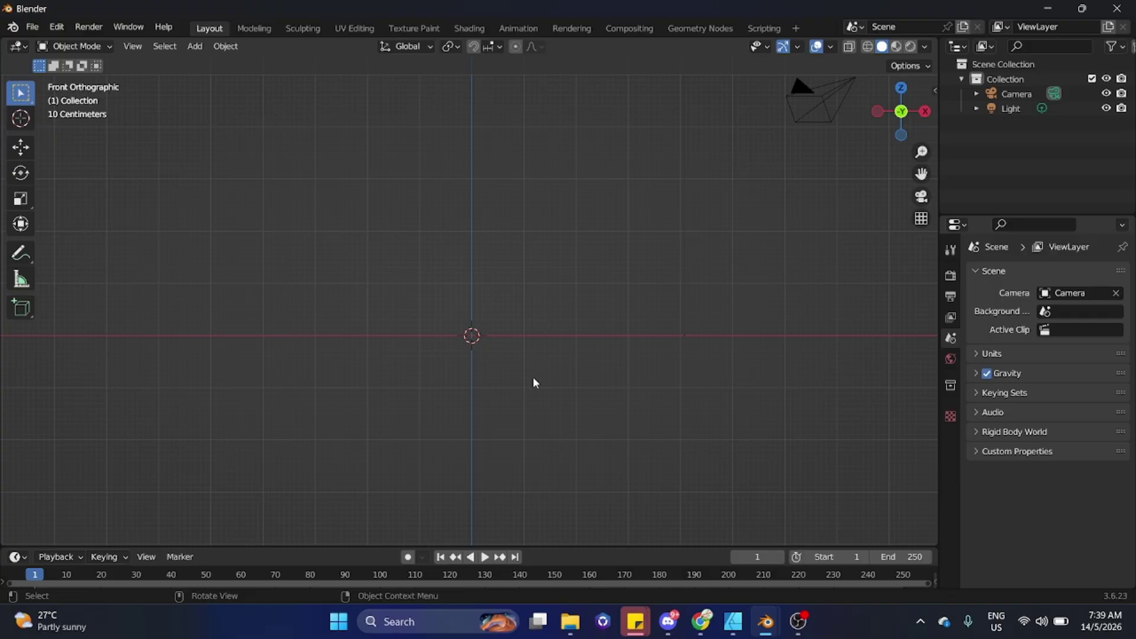
- Switch to Chrome and try to save the blue plastic water bottle image by Vecteezy to the Downloads folder
click(697, 625)
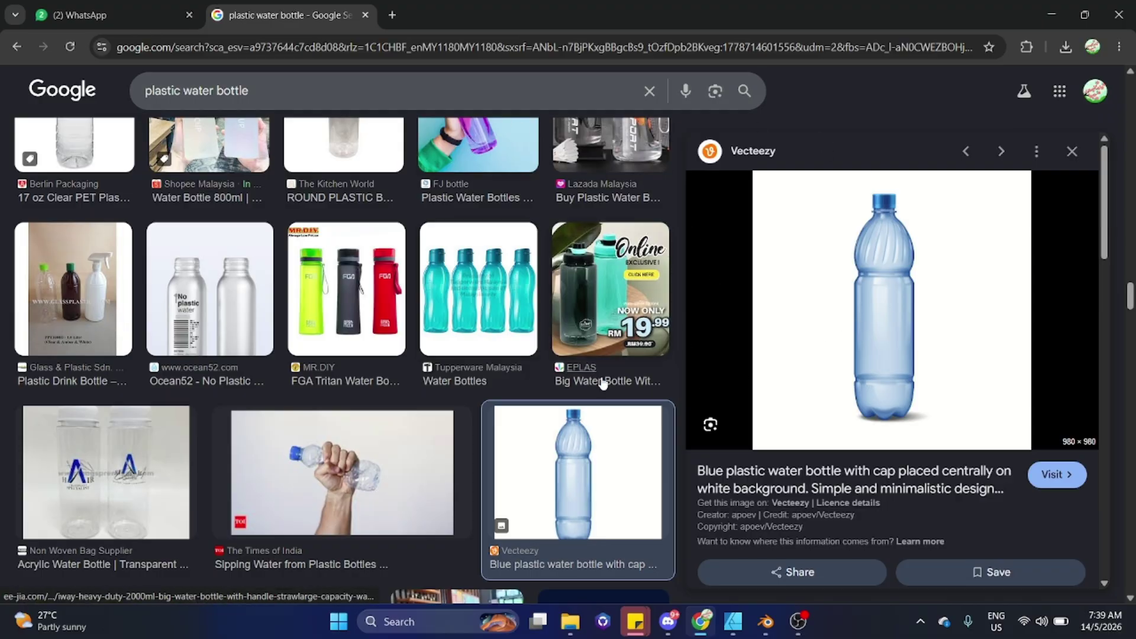
scroll(471, 405, up, 5)
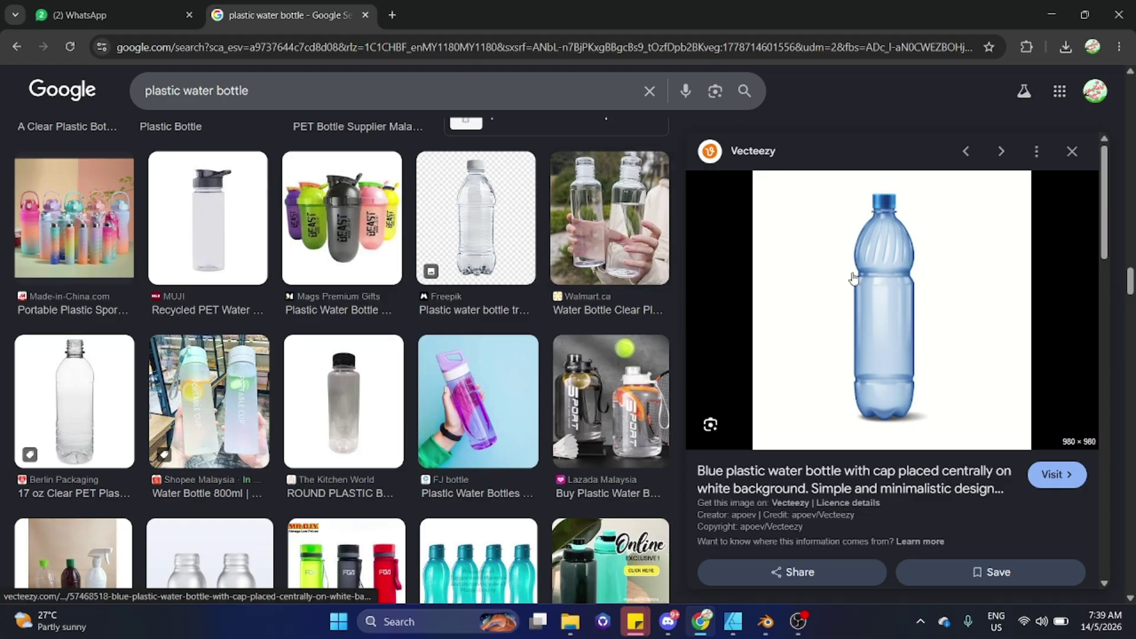
scroll(917, 352, down, 5)
scroll(920, 349, up, 4)
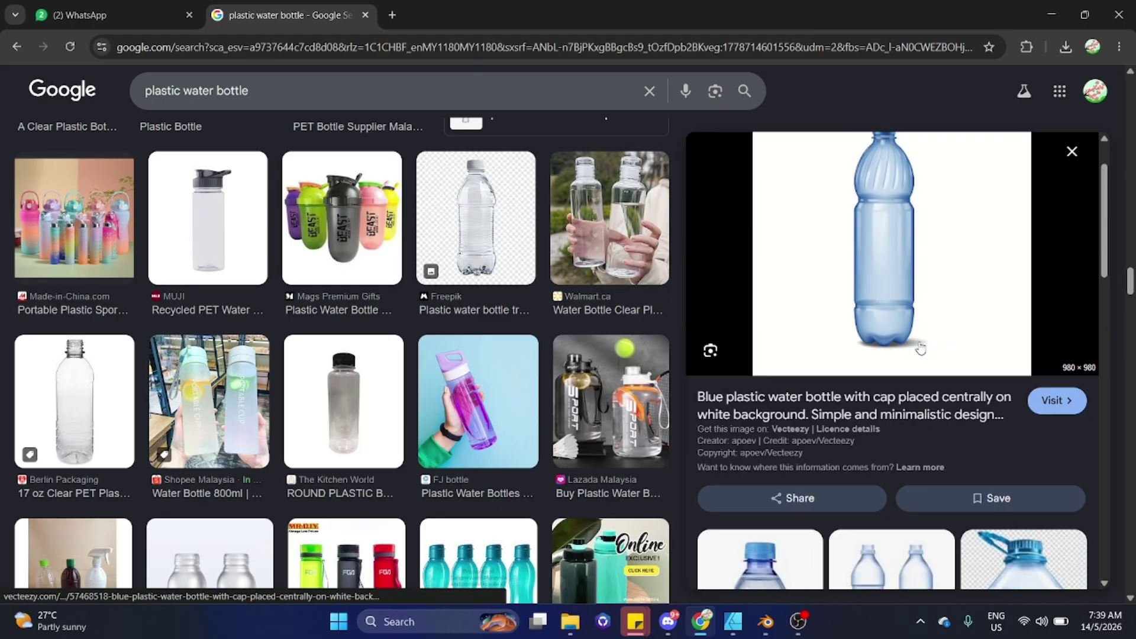
scroll(920, 349, up, 1)
right_click(854, 292)
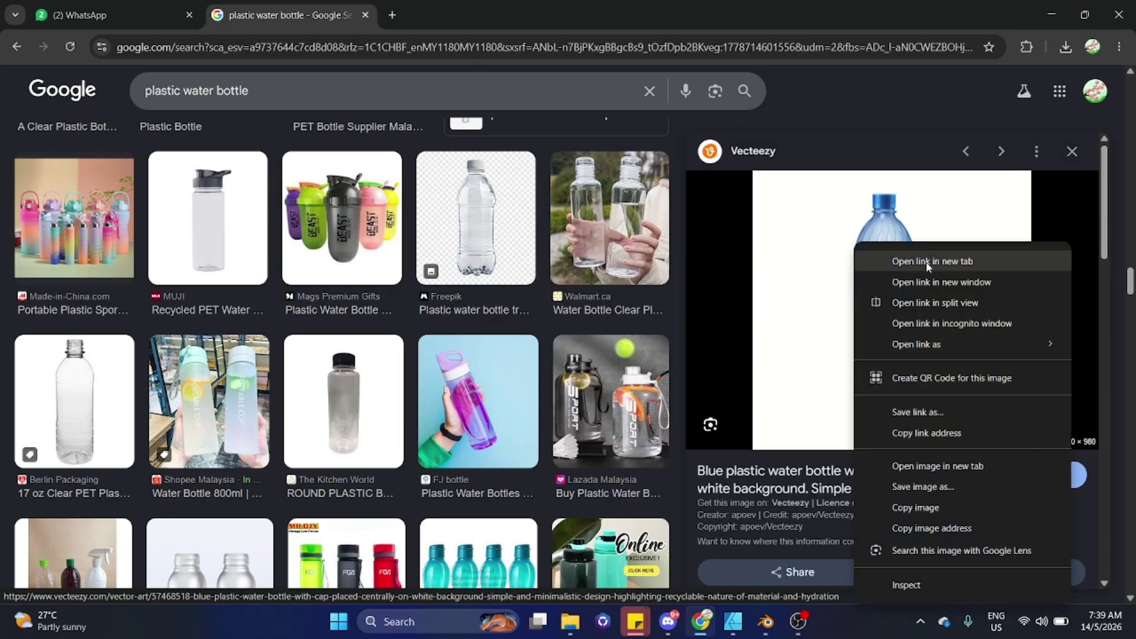
click(906, 488)
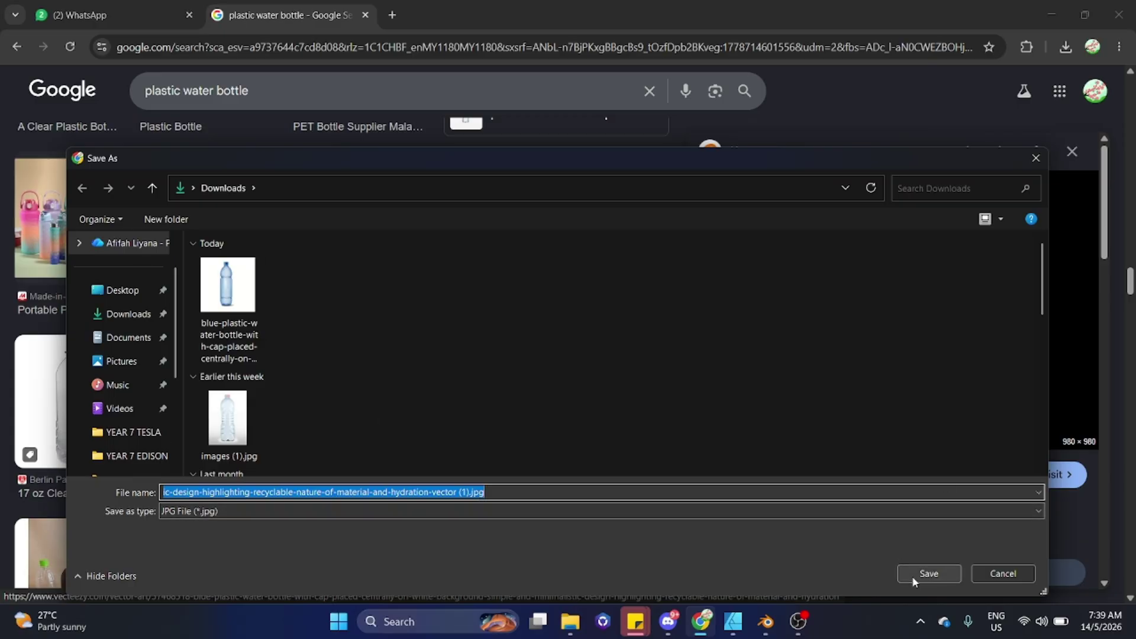
click(1035, 158)
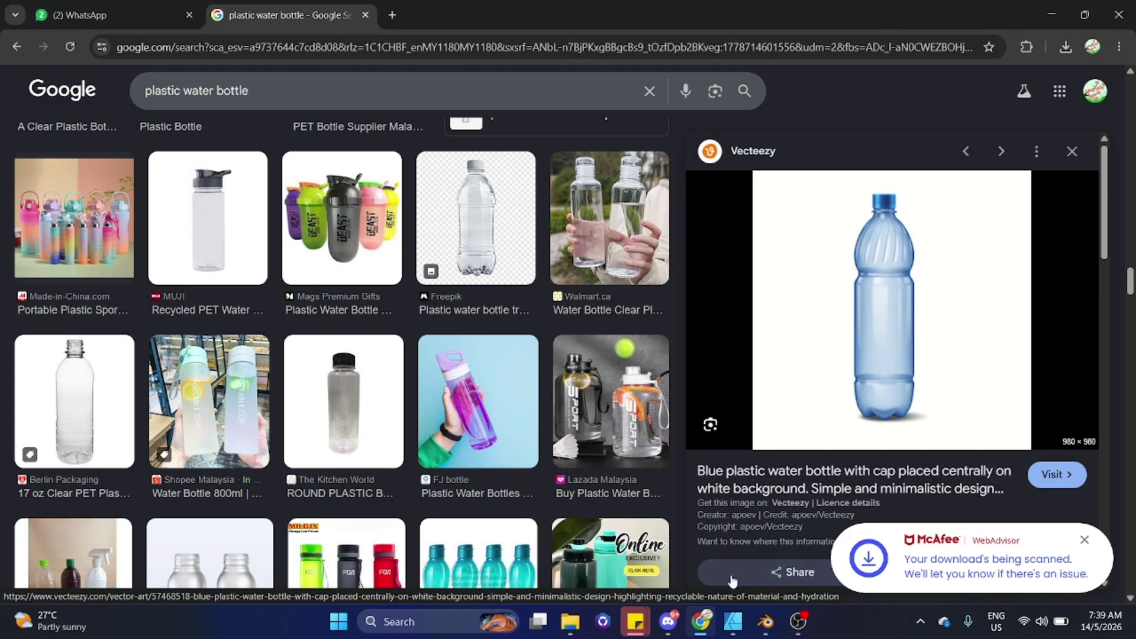
- Return to the empty Blender scene and open the Downloads folder in a smaller File Explorer window over the viewport
mouse_move(772, 618)
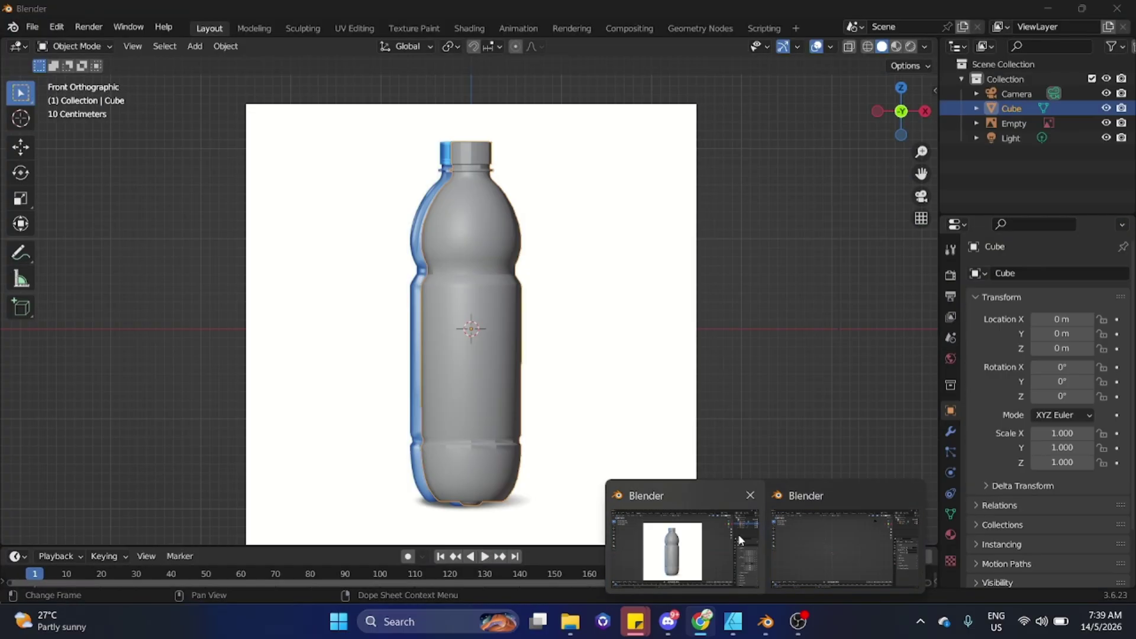
click(824, 525)
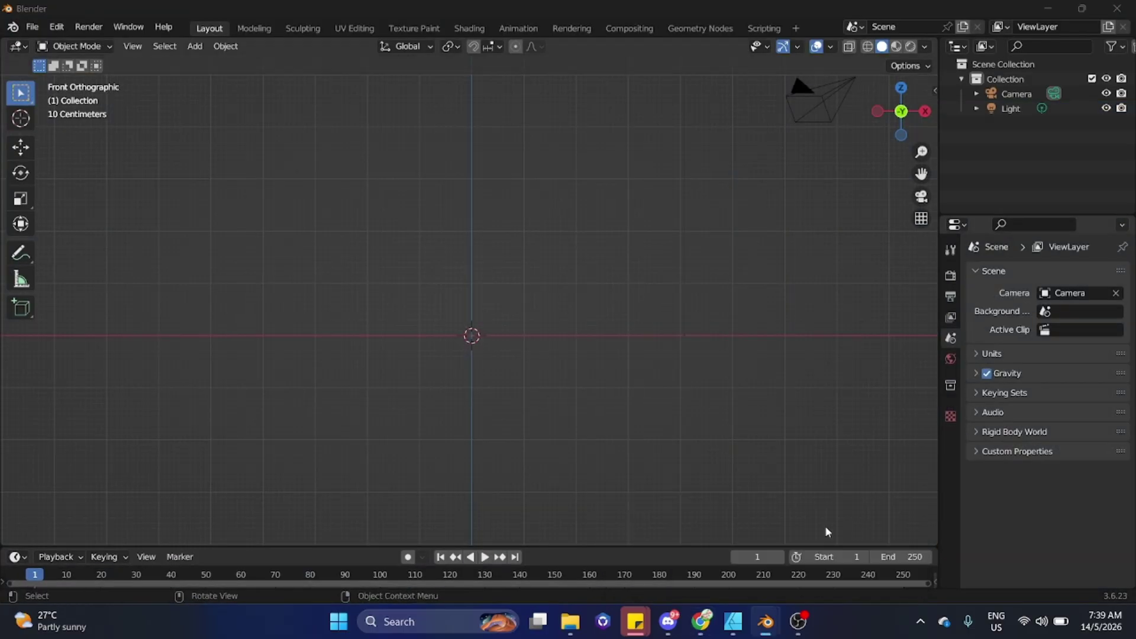
click(571, 626)
click(52, 232)
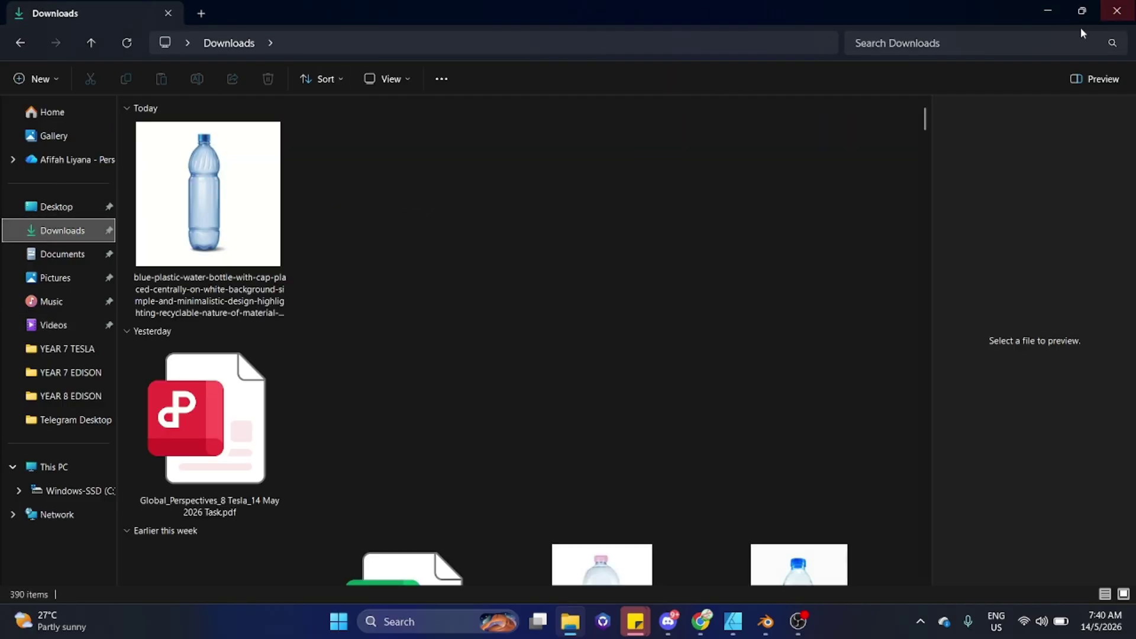
click(1081, 11)
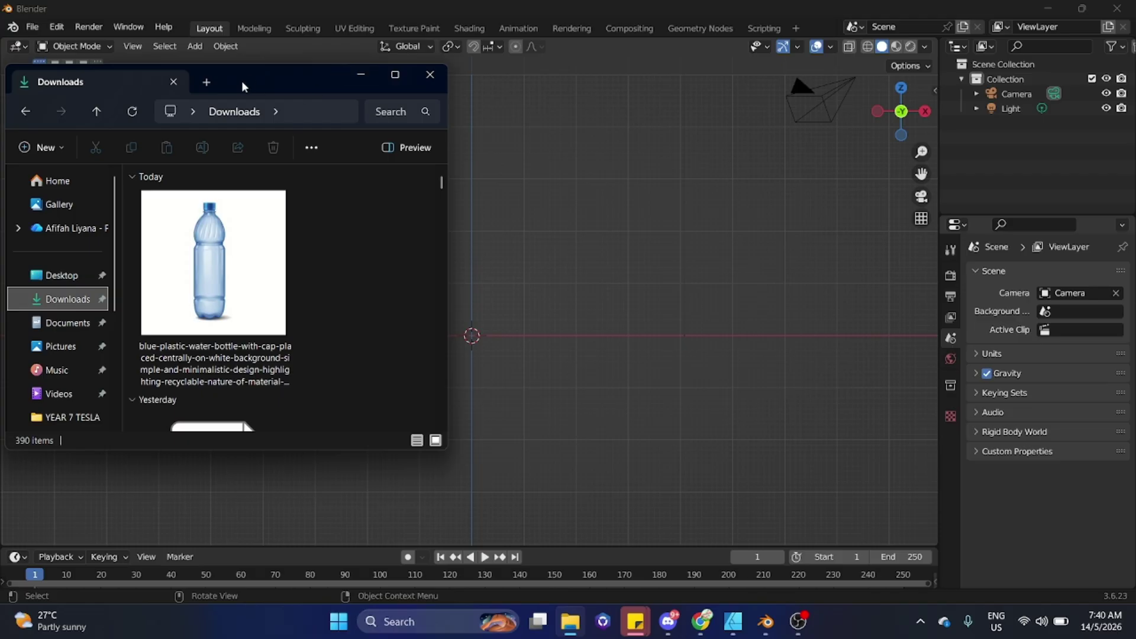
mouse_move(241, 81)
mouse_down()
mouse_move(311, 52)
mouse_move(244, 64)
mouse_up()
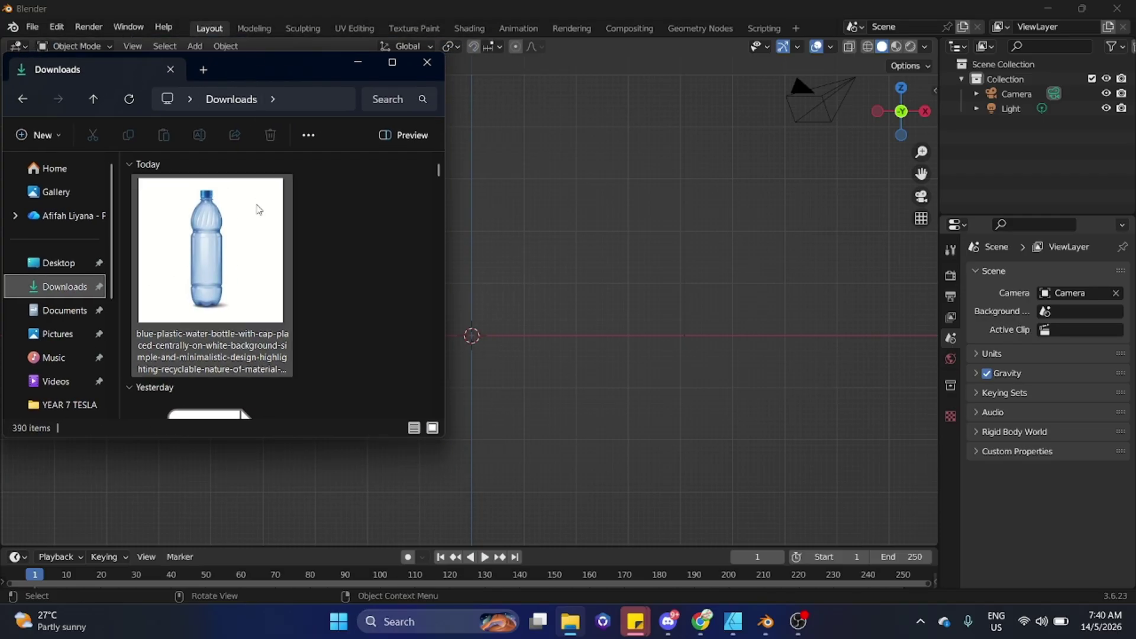
- Bring the blue plastic water bottle image from Downloads into the front view as a reference, and minimise File Explorer
click(219, 278)
drag(219, 278, 540, 287)
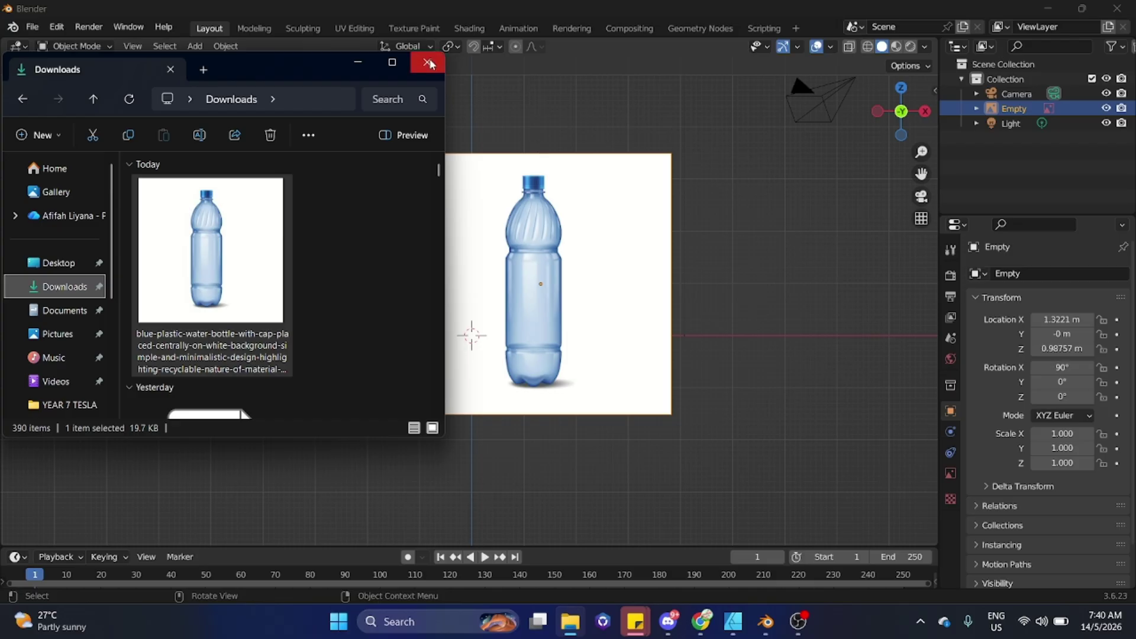
click(357, 62)
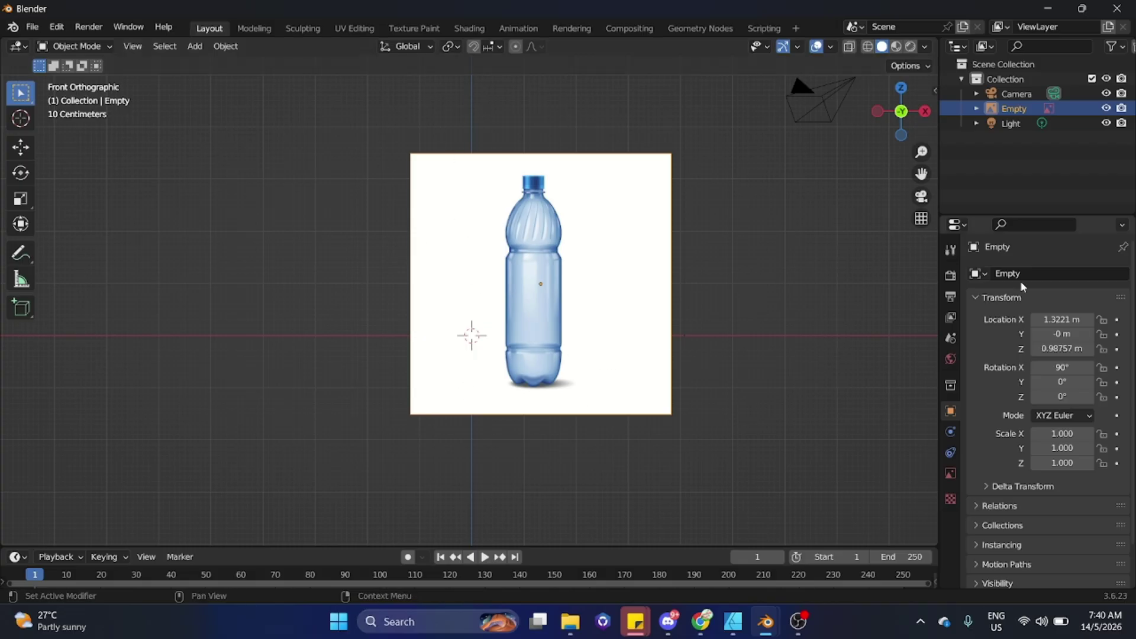
- Move the bottle reference image to about X 0.18 m and Z 0.68 m, aligning the bottle with the vertical axis
click(21, 146)
drag(598, 284, 541, 284)
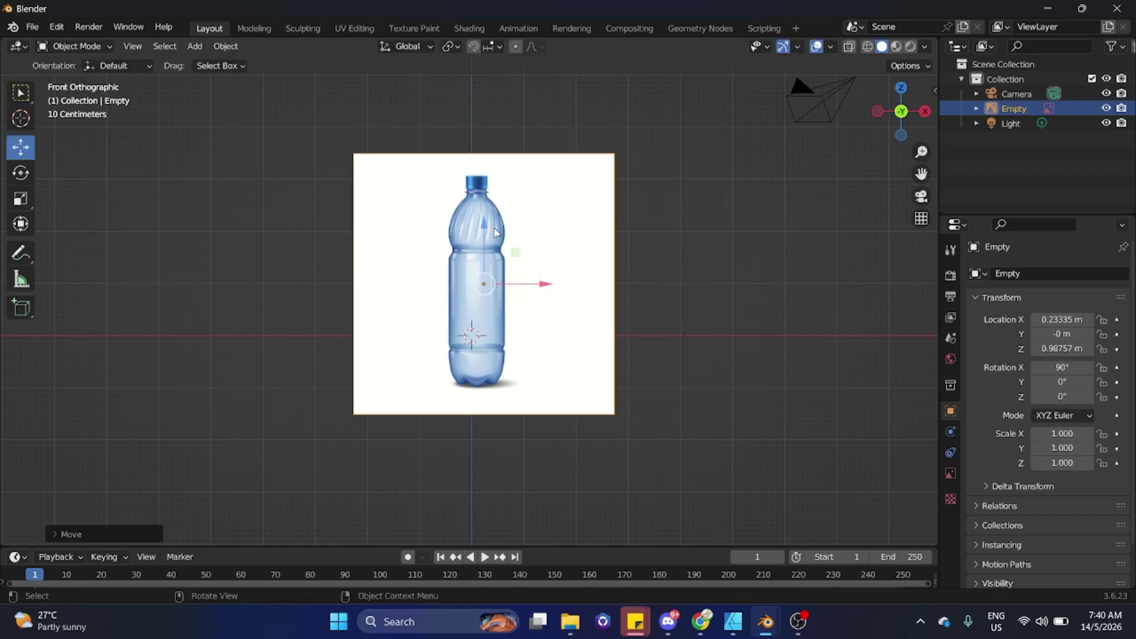
drag(495, 233, 494, 247)
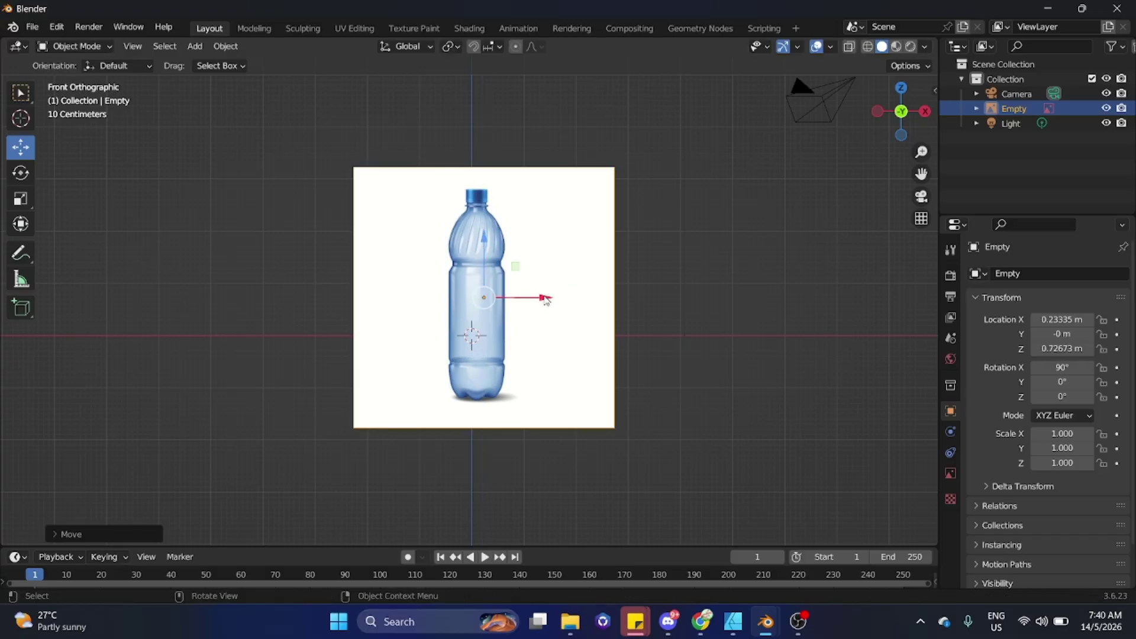
drag(543, 299, 537, 293)
scroll(473, 237, up, 3)
scroll(473, 236, down, 2)
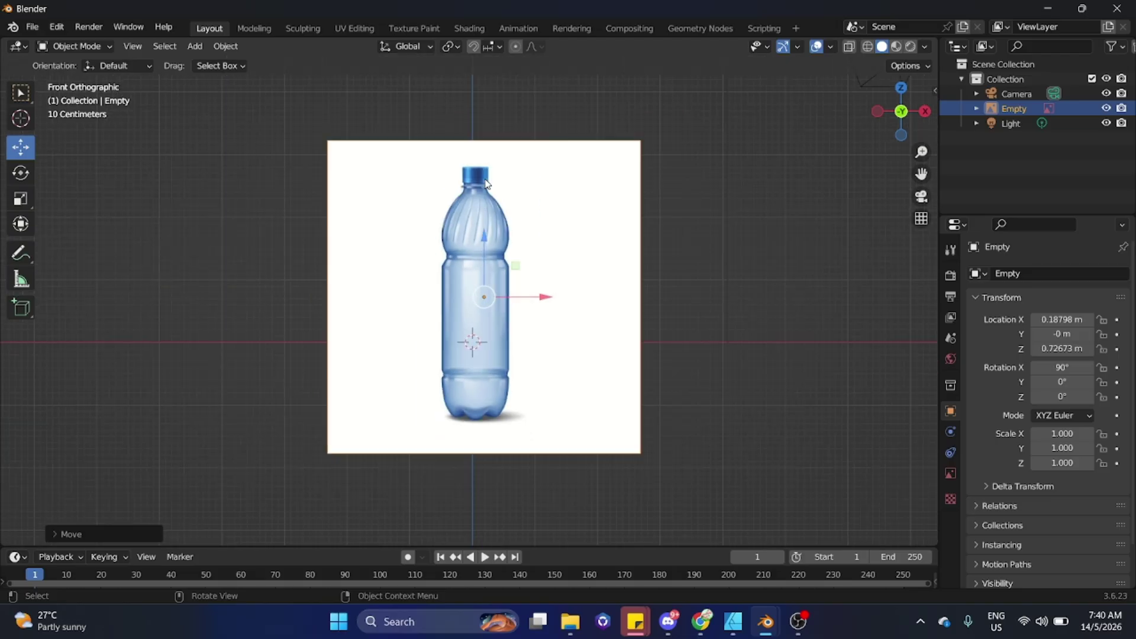
drag(485, 236, 484, 242)
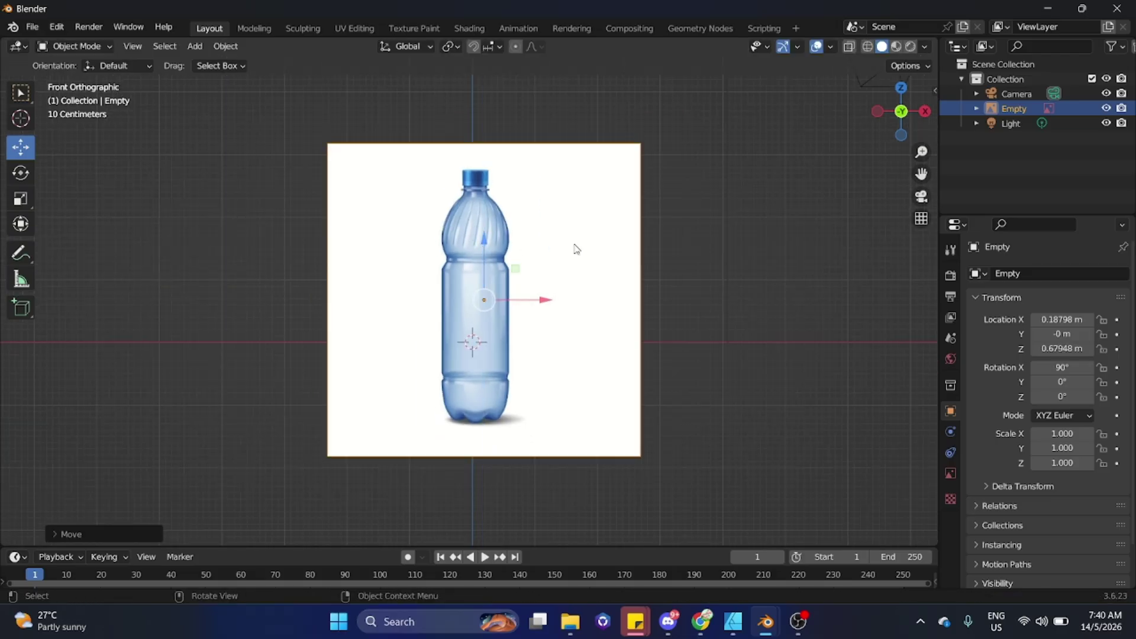
scroll(441, 148, up, 2)
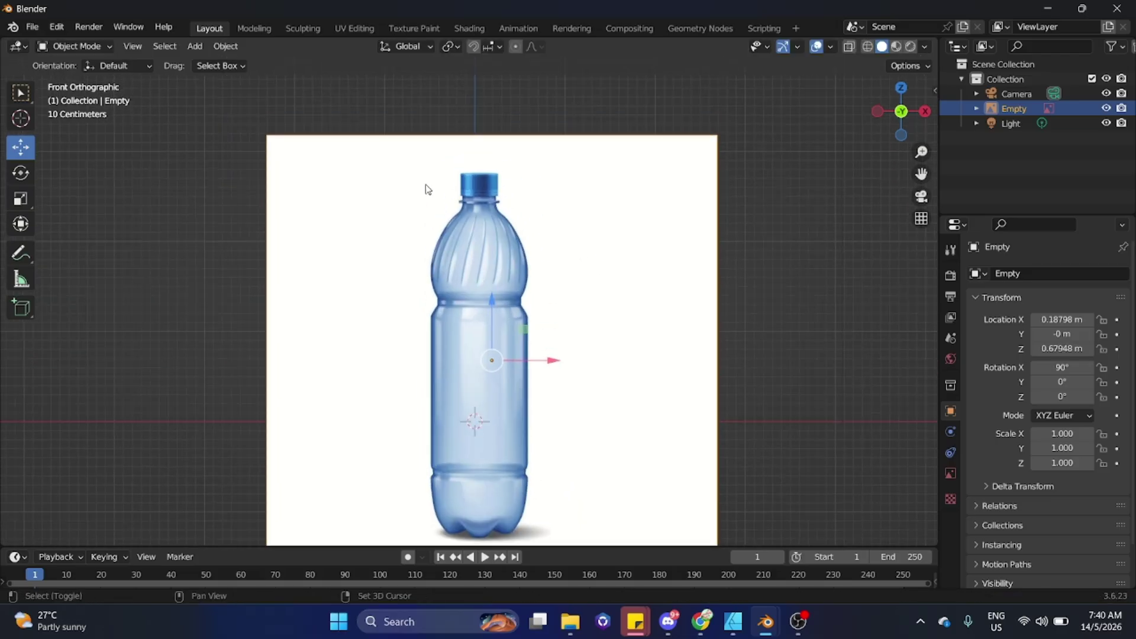
drag(552, 361, 545, 360)
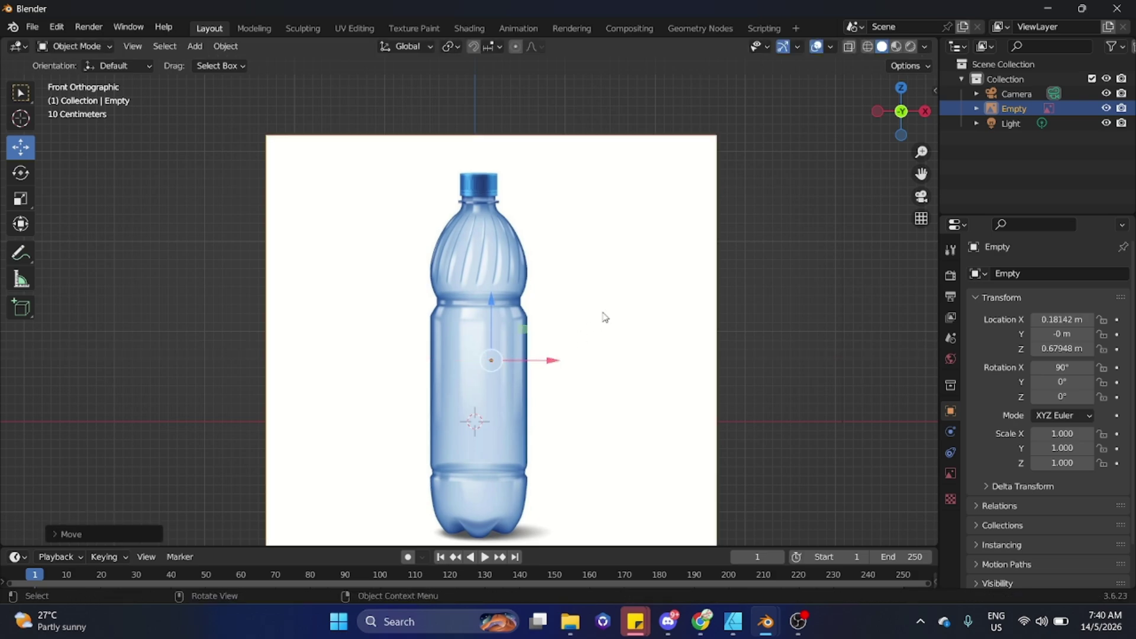
- Examine the bottle reference image in the front view, looking closely at its shoulder, body and base
shift+middle_drag(793, 332, 757, 279)
key(KP_1)
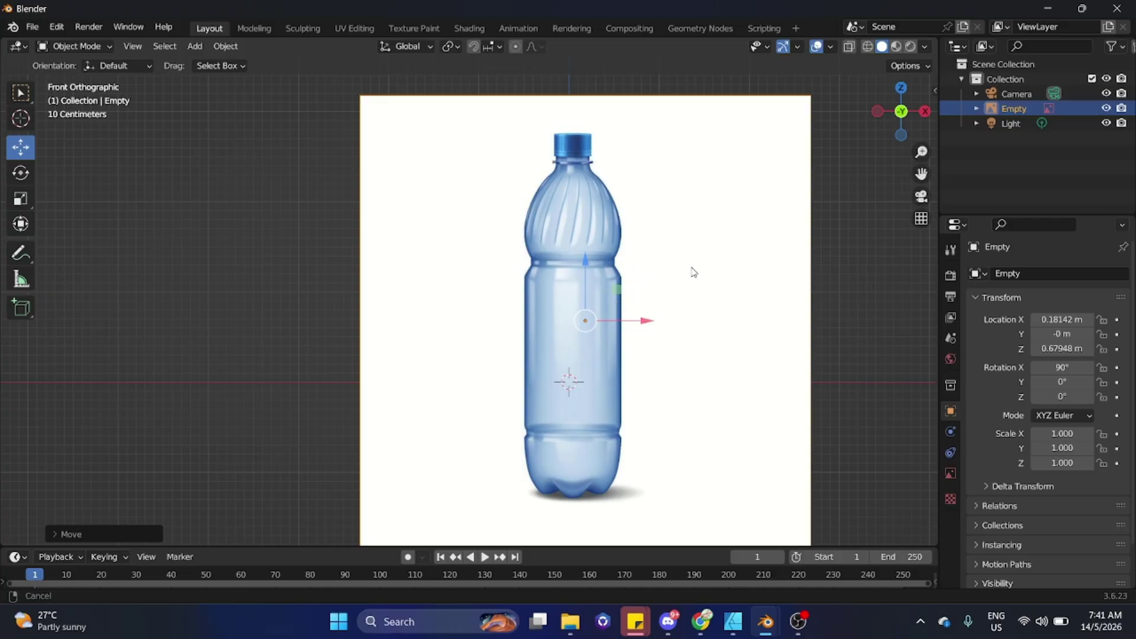
mouse_move(689, 268)
shift+middle_down()
mouse_move(663, 308)
mouse_move(761, 261)
mouse_move(517, 309)
mouse_move(770, 436)
mouse_move(544, 167)
mouse_move(476, 399)
mouse_move(690, 134)
mouse_move(416, 264)
mouse_move(769, 255)
mouse_move(654, 259)
mouse_move(710, 329)
mouse_move(710, 267)
mouse_move(697, 274)
mouse_move(682, 198)
mouse_move(680, 272)
shift+middle_up()
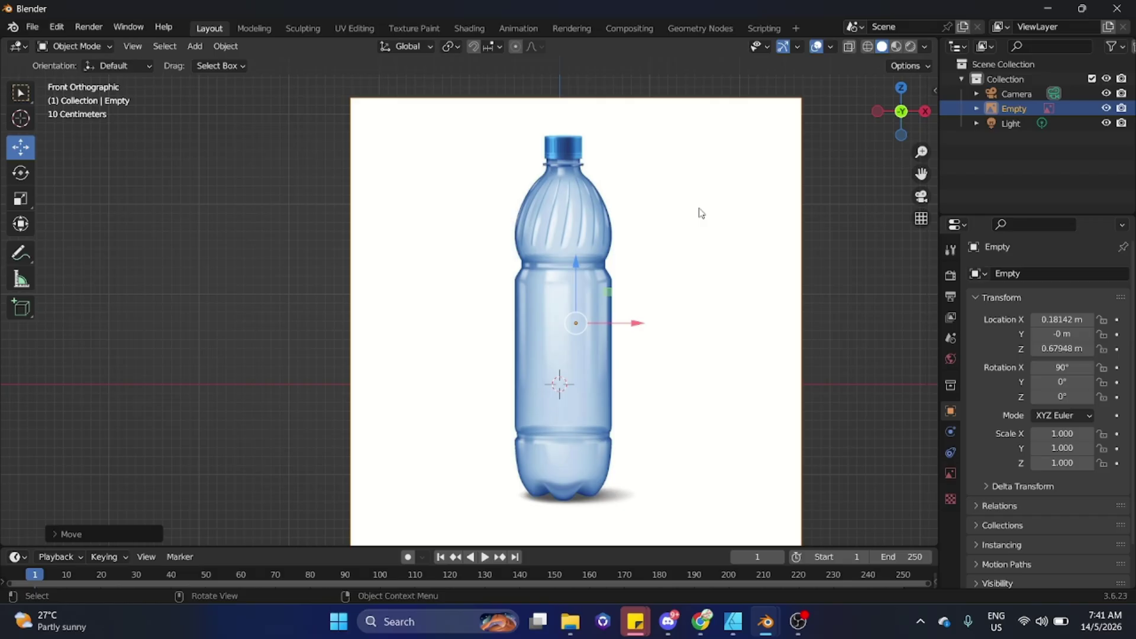
middle_drag(705, 211, 469, 322)
key(KP_1)
shift+middle_drag(616, 305, 606, 326)
scroll(604, 437, up, 3)
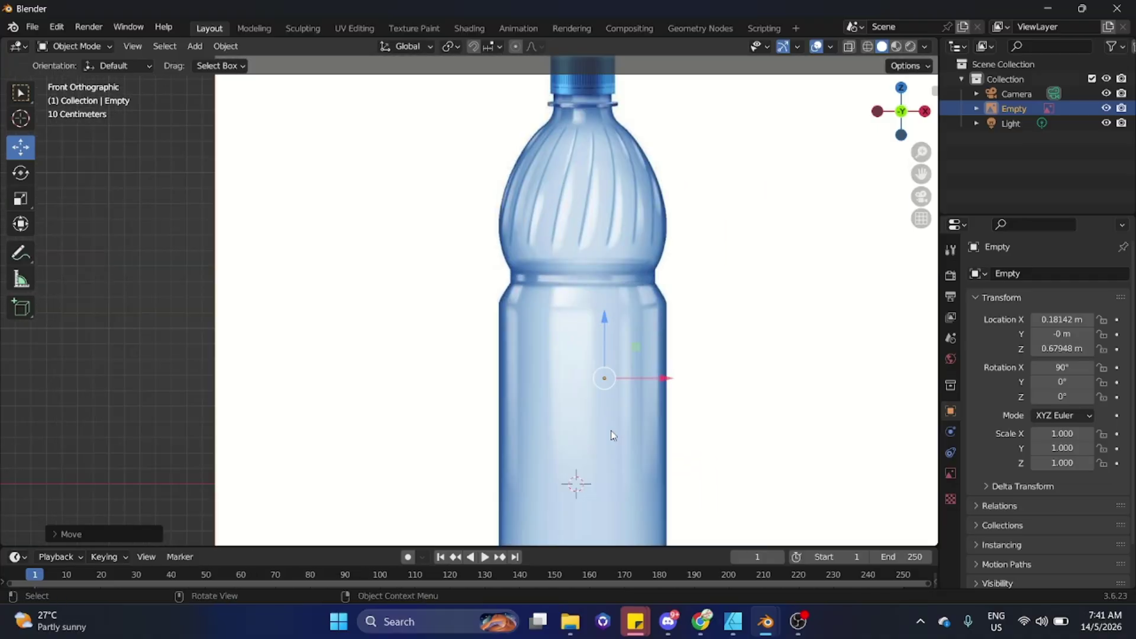
shift+middle_drag(610, 432, 518, 190)
scroll(554, 409, up, 3)
scroll(555, 421, down, 3)
scroll(555, 424, down, 2)
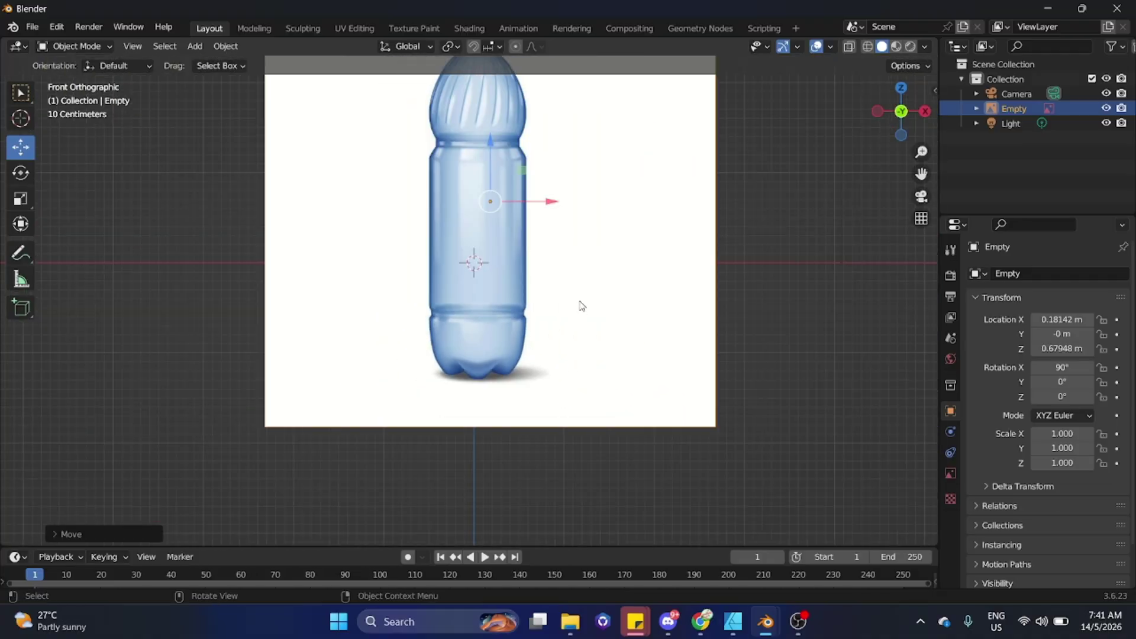
- Deselect the bottle reference and add a cube mesh at the world origin
click(725, 211)
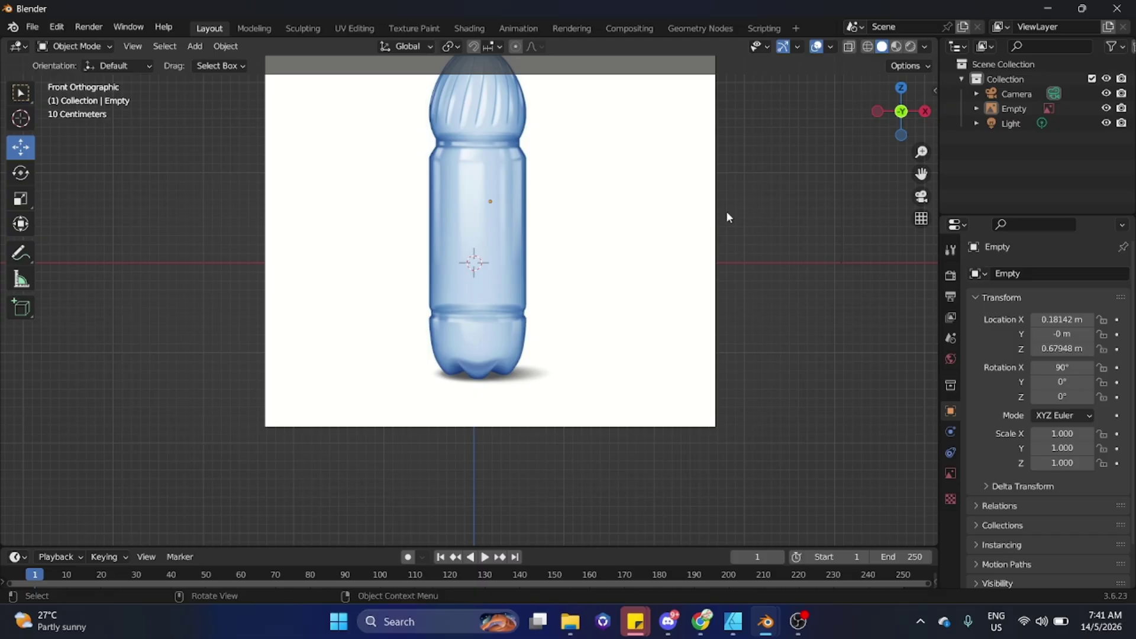
key(shift+a)
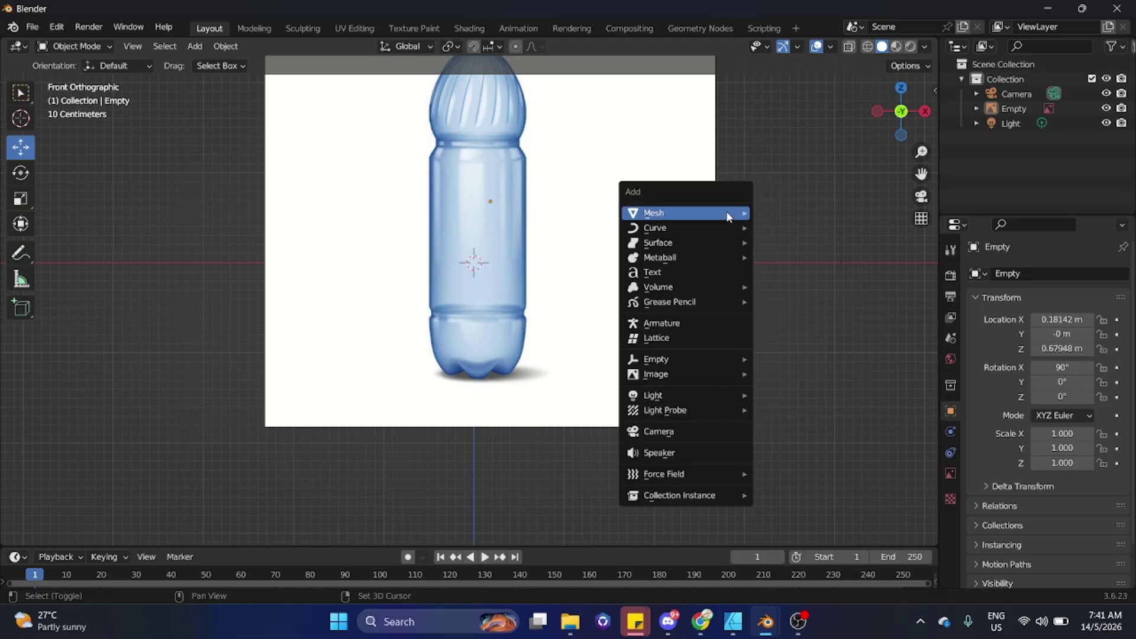
mouse_move(726, 213)
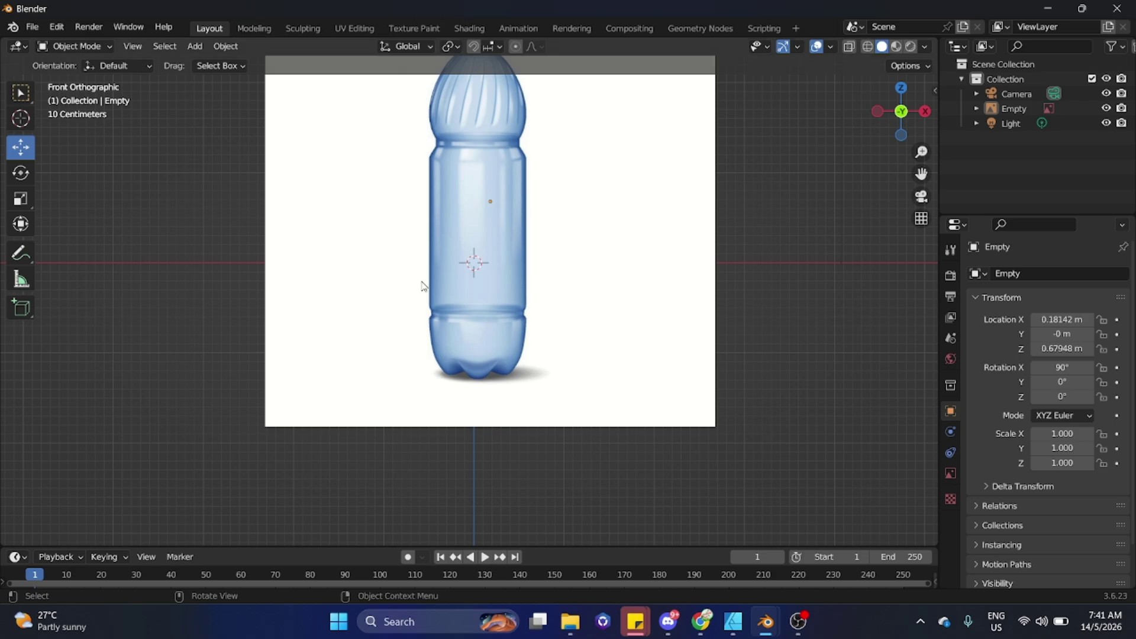
click(196, 47)
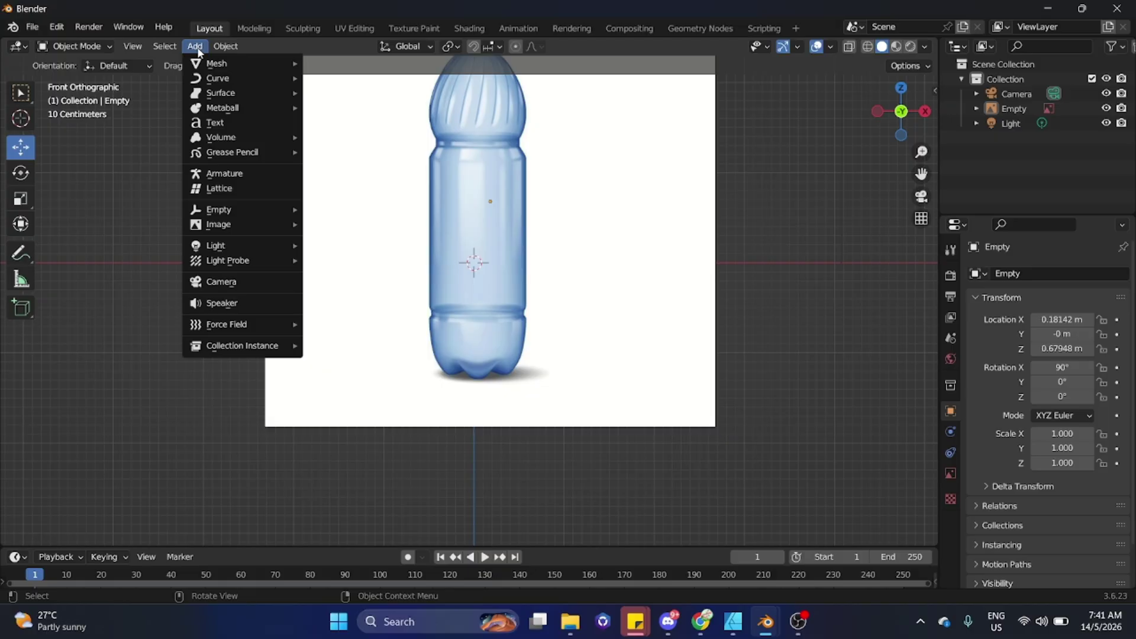
click(189, 48)
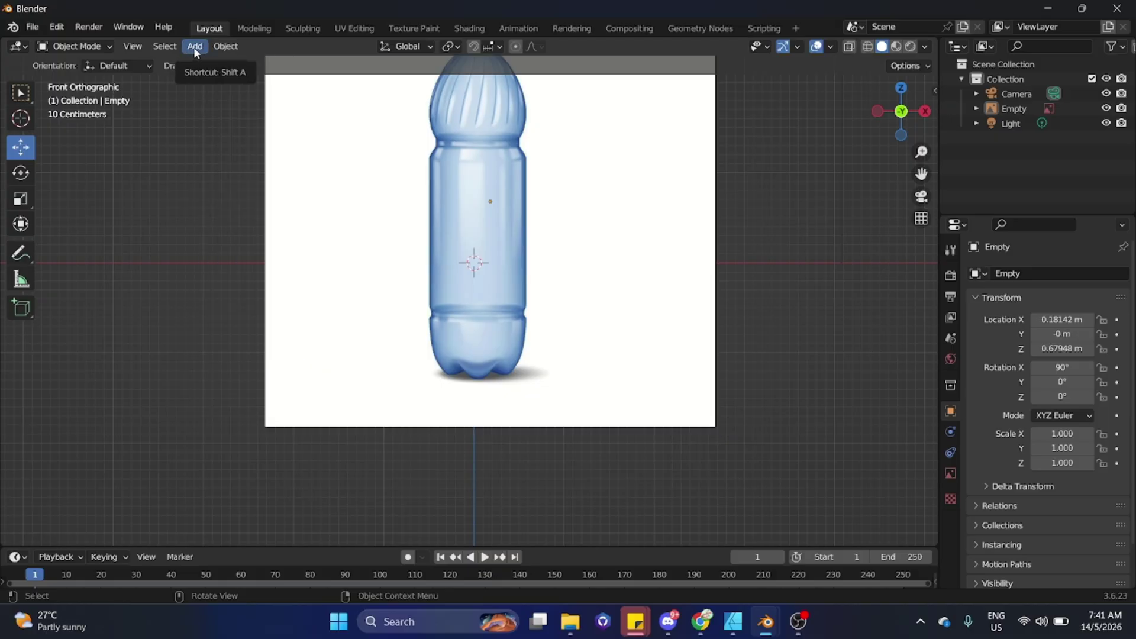
click(194, 47)
mouse_move(231, 62)
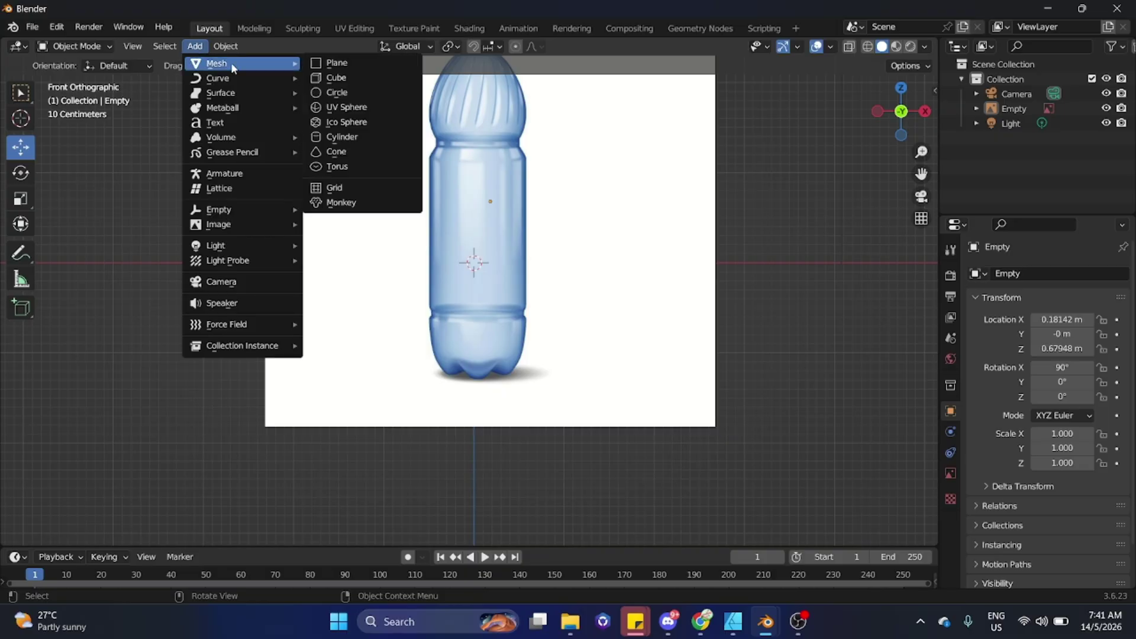
click(337, 83)
scroll(505, 243, down, 2)
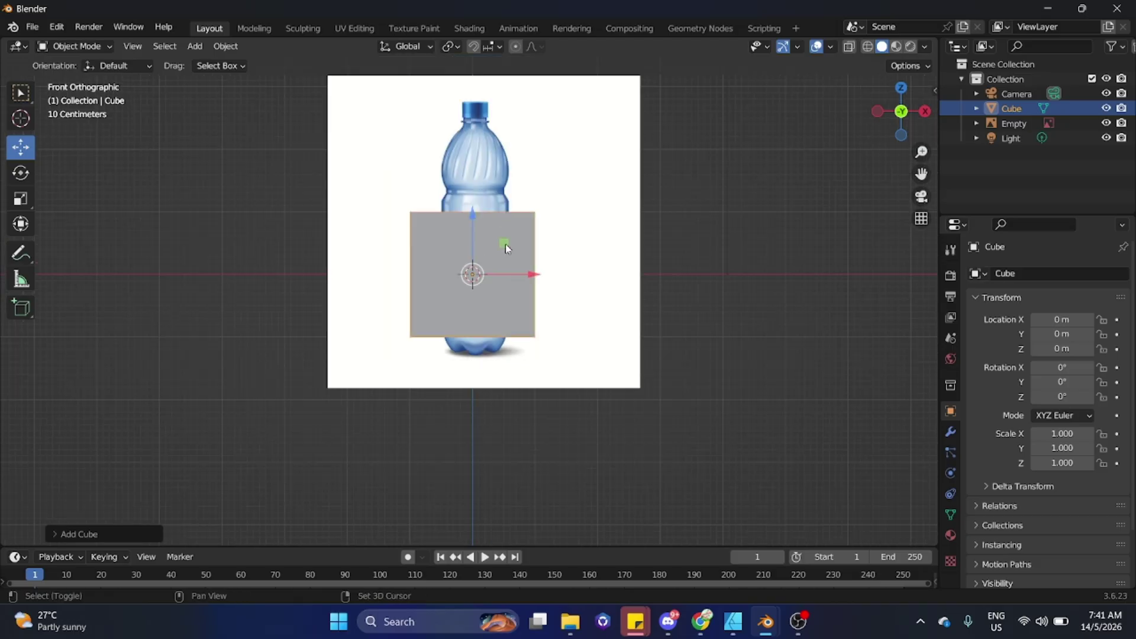
scroll(521, 278, up, 3)
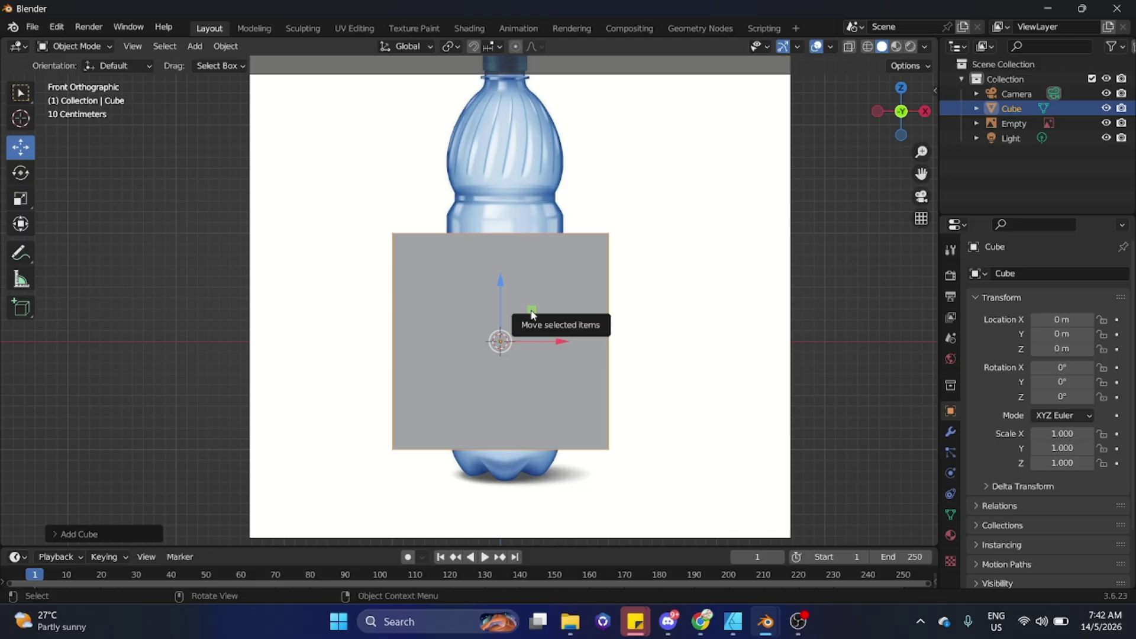
- Enter Edit Mode on the cube and merge all its vertices into one at the center
click(98, 48)
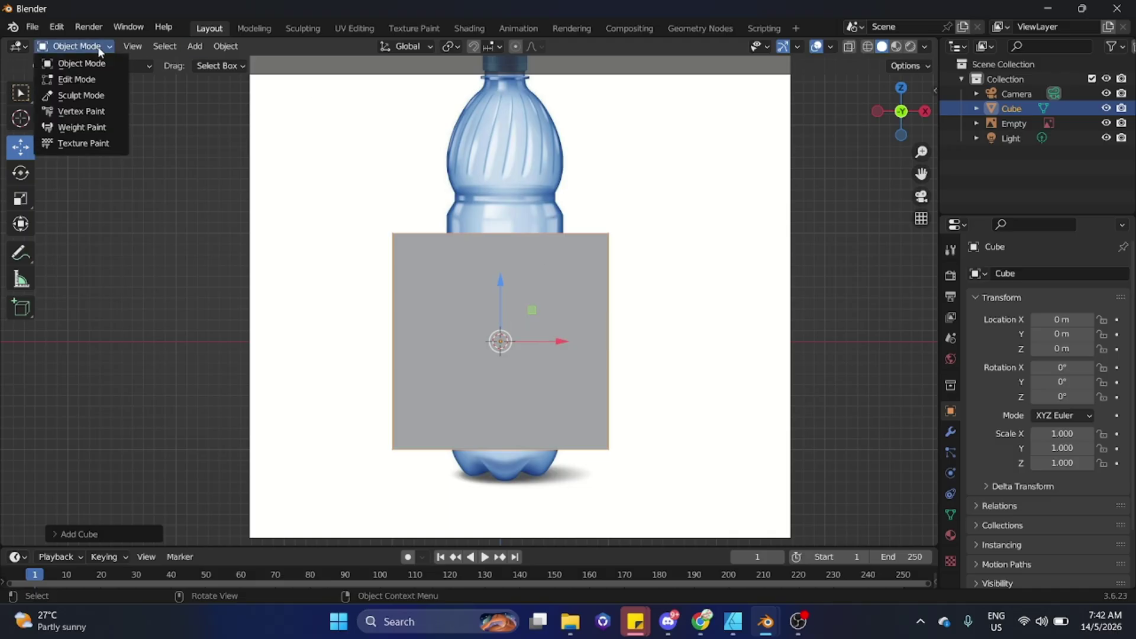
click(93, 79)
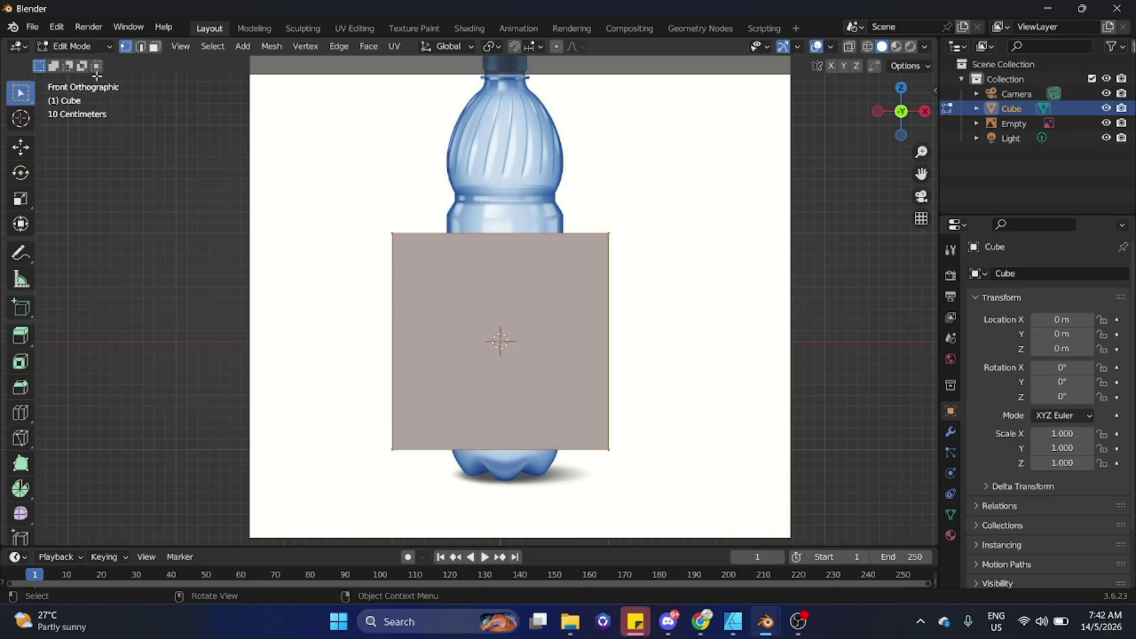
key(Tab)
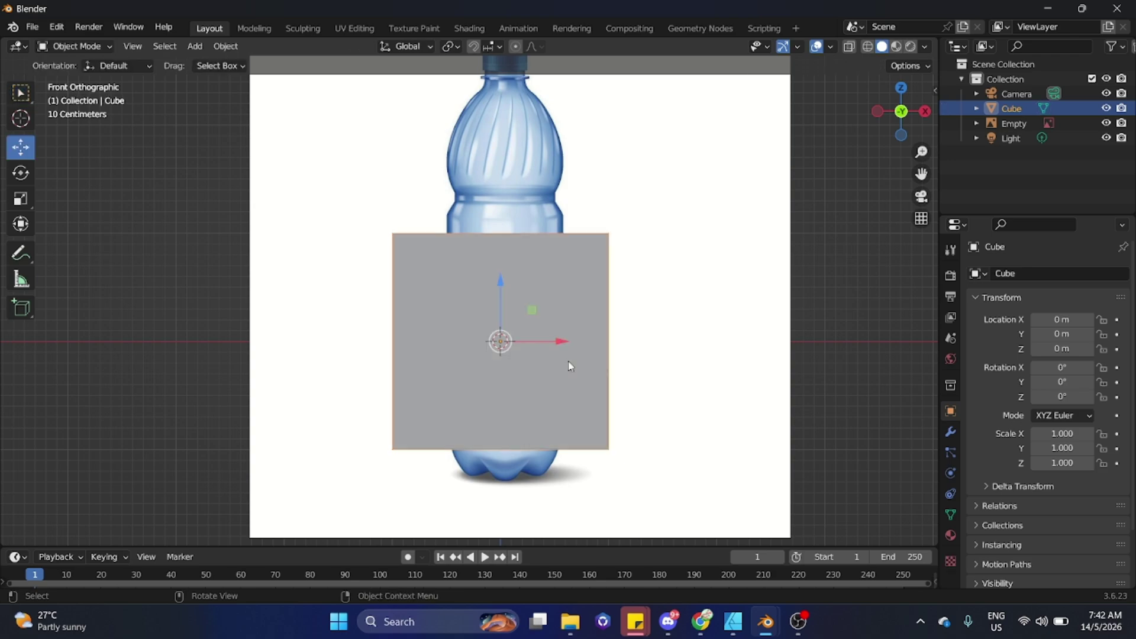
key(Tab)
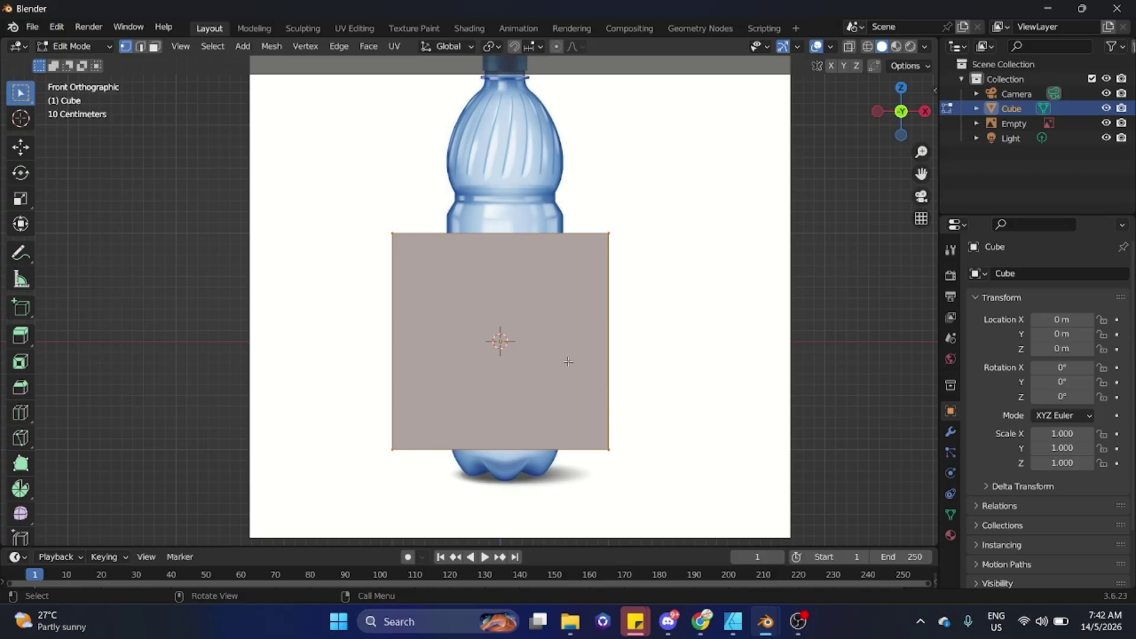
key(Tab)
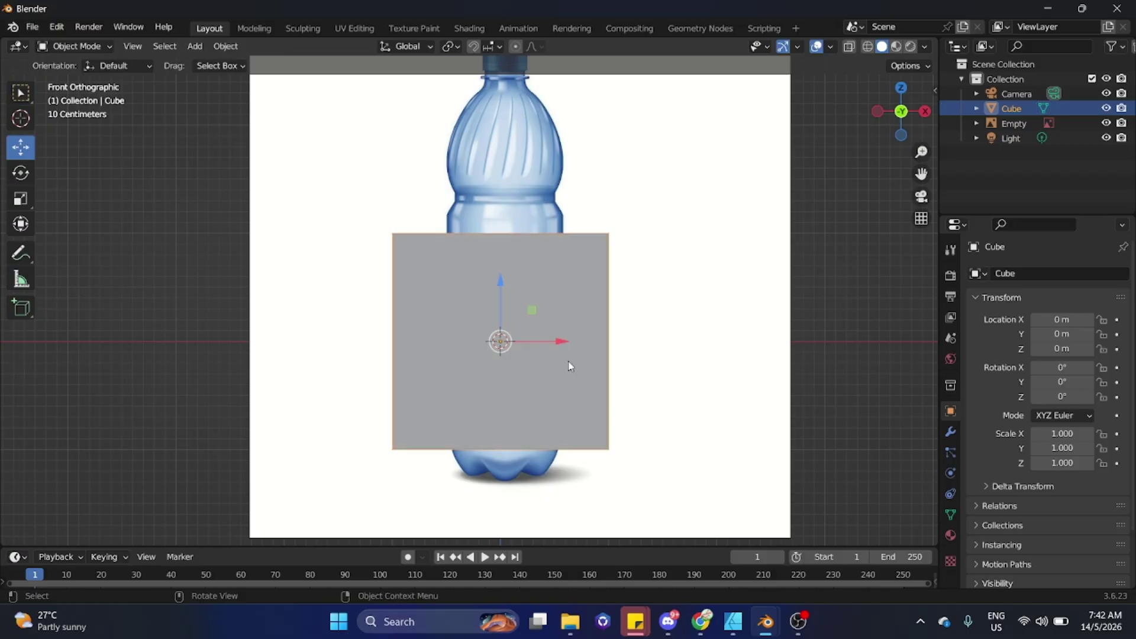
key(Tab)
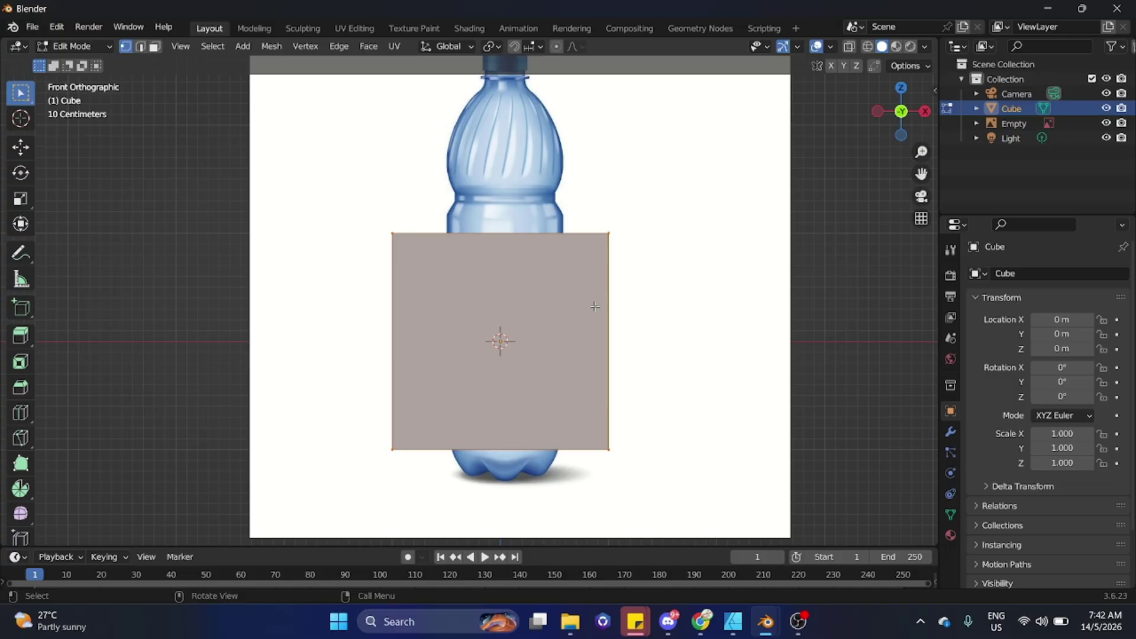
key(m)
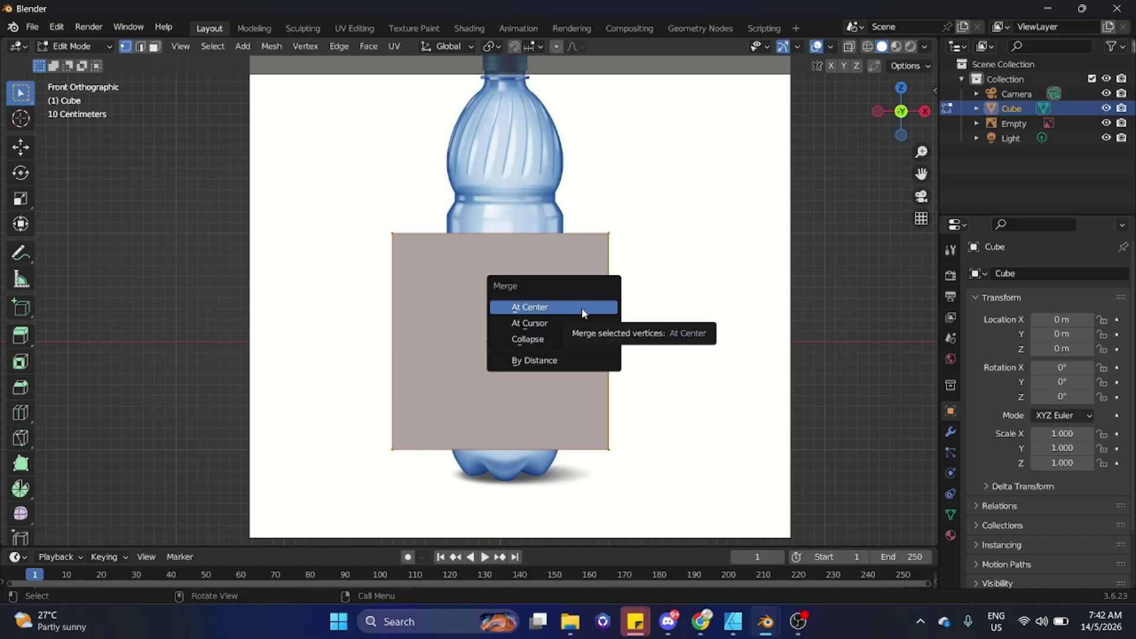
click(582, 307)
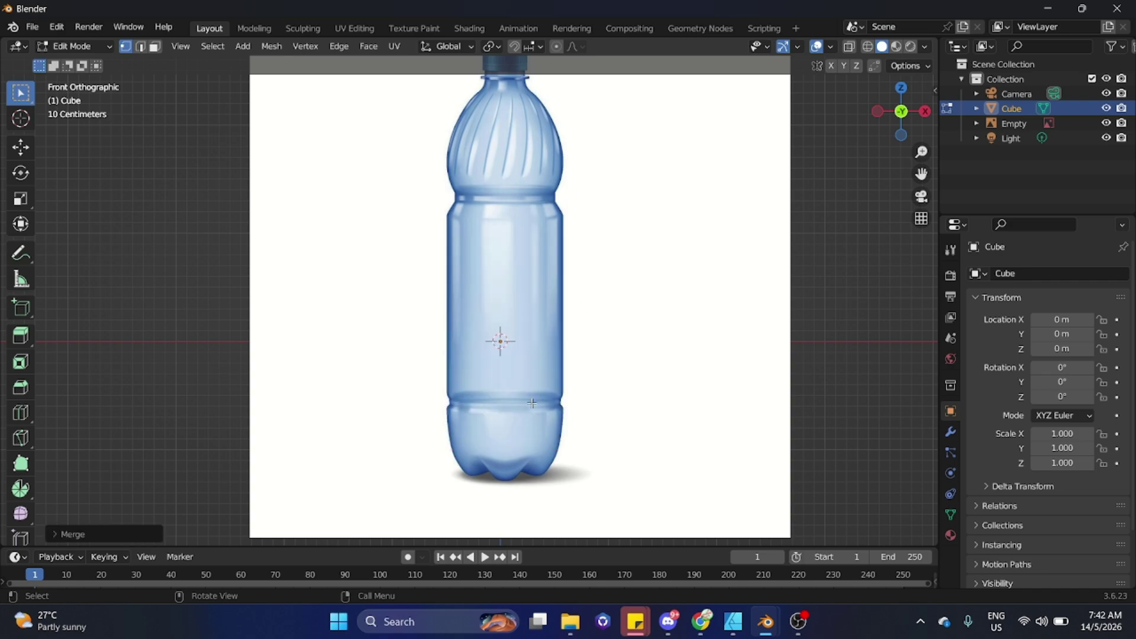
- Move the merged vertex down to the bottom of the bottle's base in the front view
scroll(532, 403, up, 2)
scroll(532, 403, down, 2)
shift+middle_drag(532, 402, 494, 288)
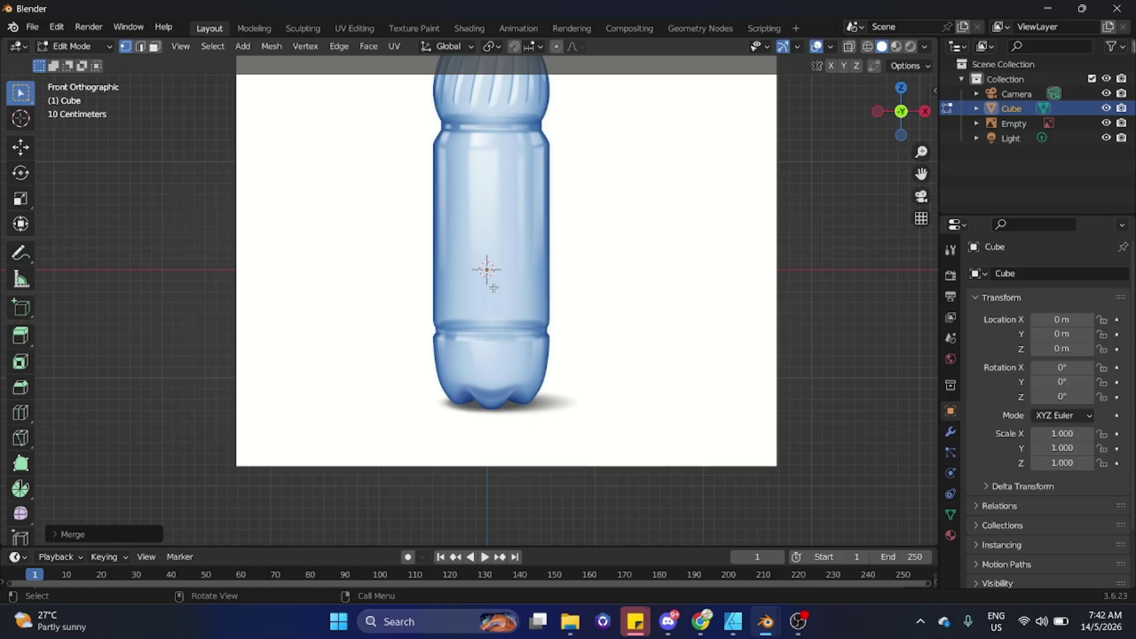
scroll(493, 288, up, 4)
shift+middle_drag(532, 352, 500, 309)
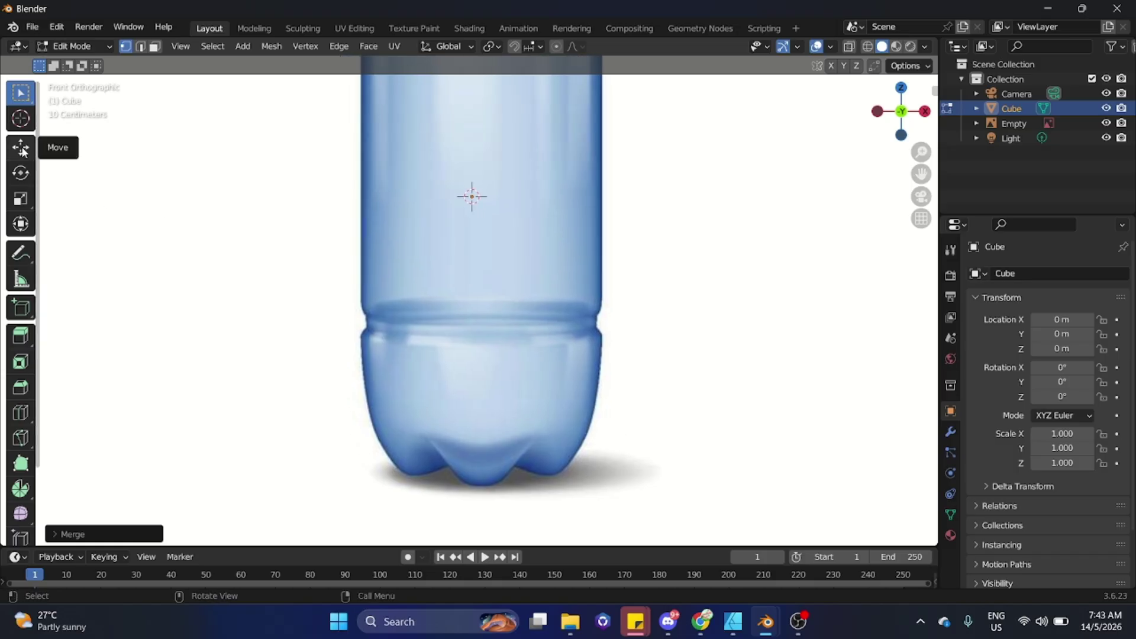
key(g)
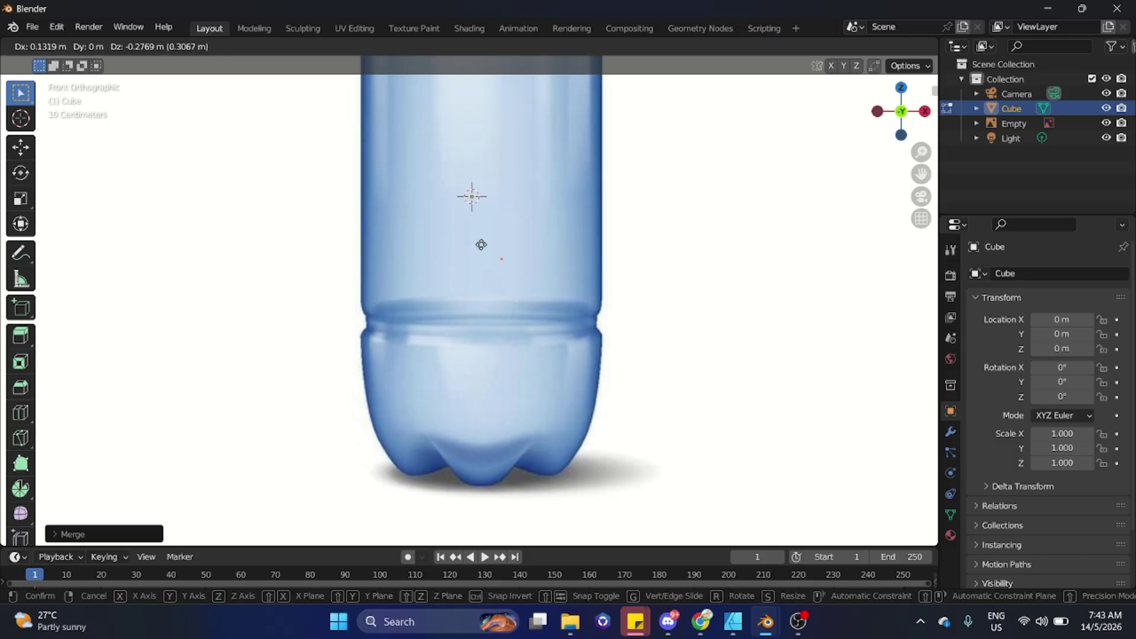
click(437, 228)
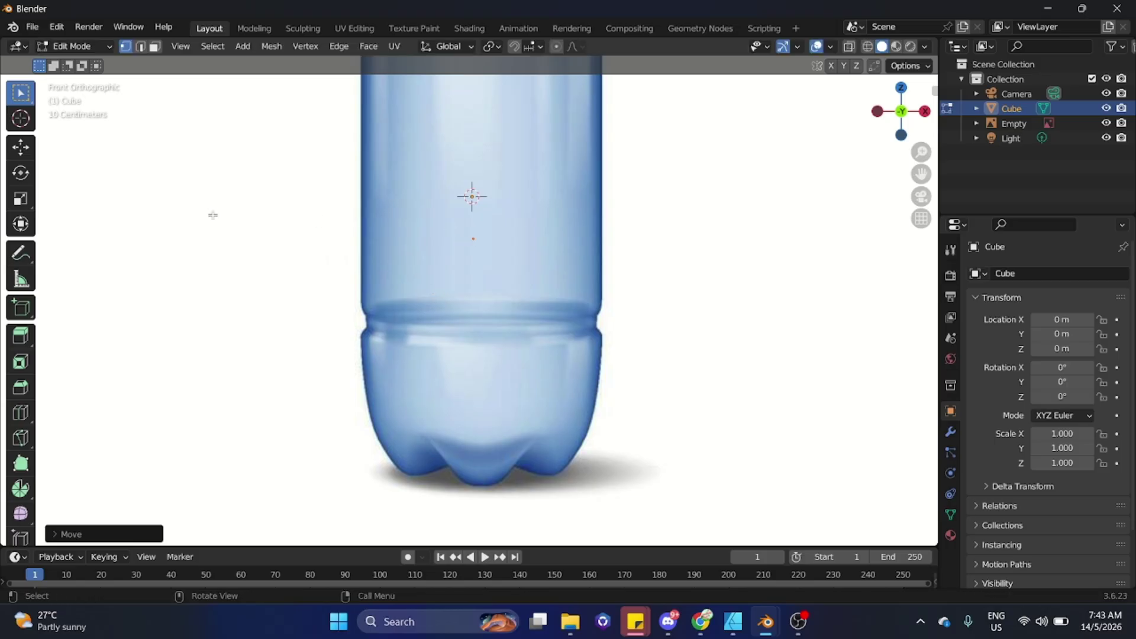
click(20, 147)
drag(472, 186, 468, 429)
- Fine-adjust the vertex horizontally and vertically onto the lowest middle point of the bottle's central foot
scroll(479, 424, up, 6)
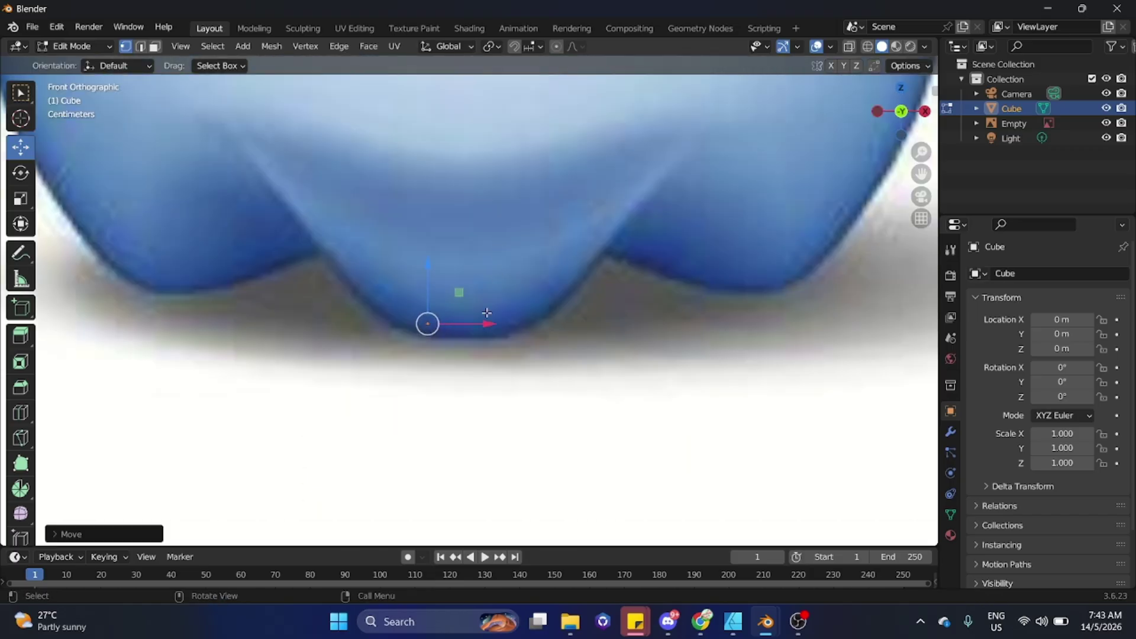
drag(482, 323, 522, 322)
drag(468, 268, 479, 286)
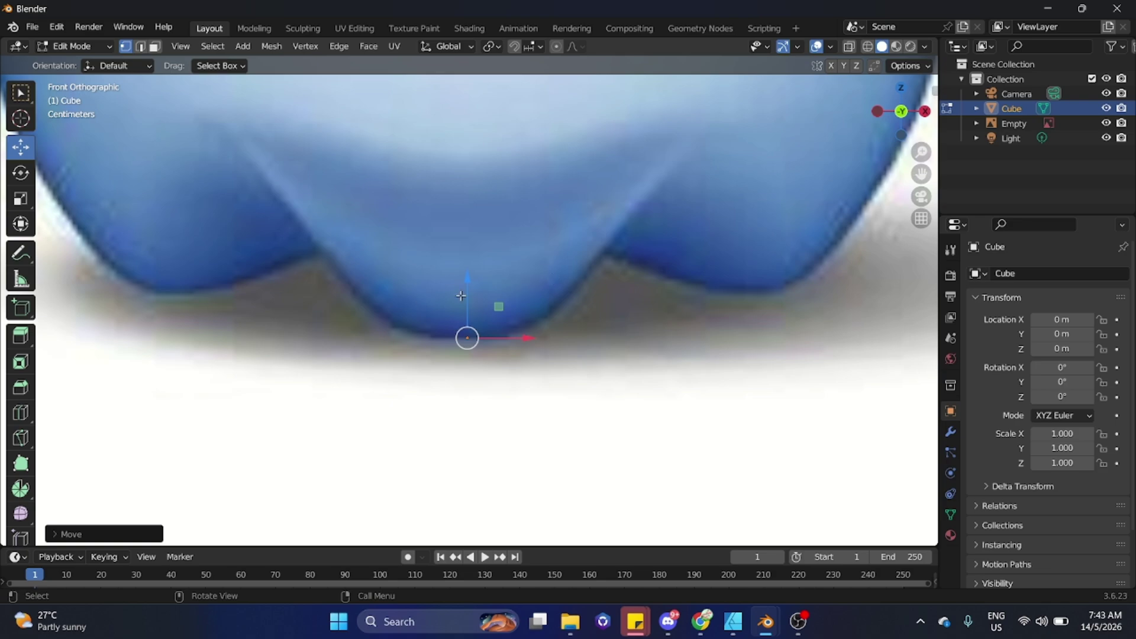
- Extrude the vertex four times along the right side of the central foot, up to the notch beside it
scroll(468, 338, down, 10)
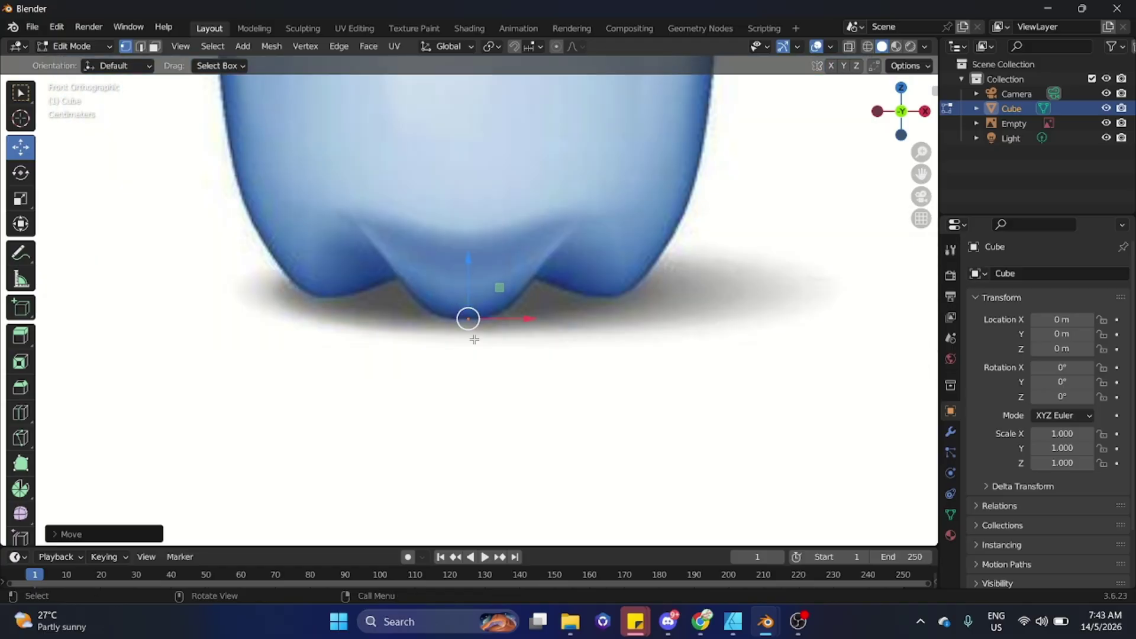
scroll(396, 347, up, 10)
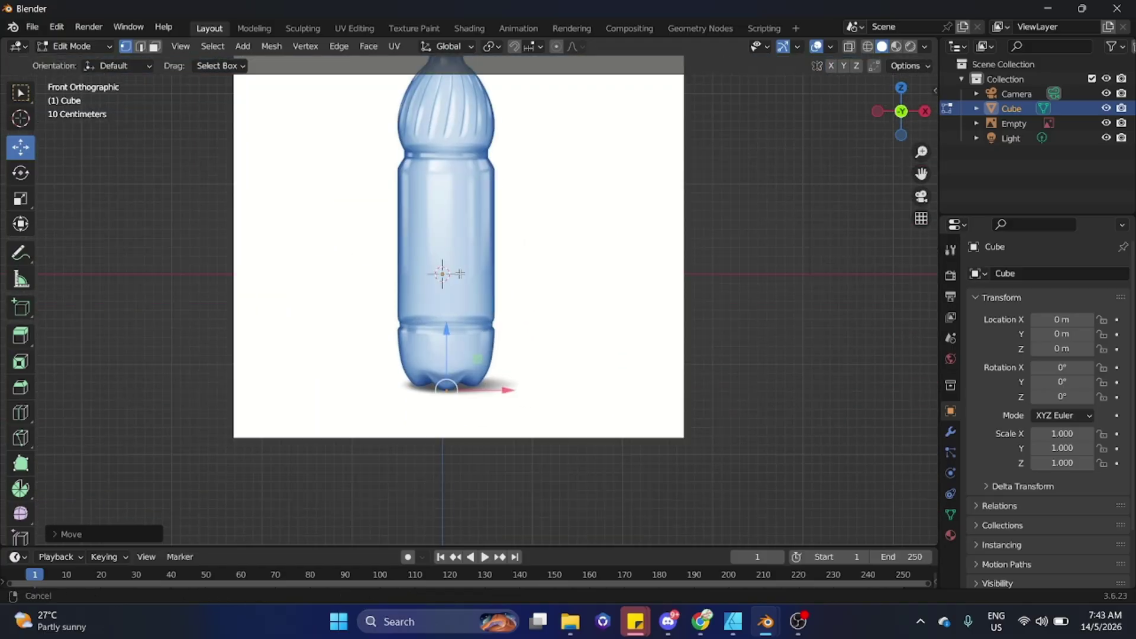
scroll(497, 201, up, 4)
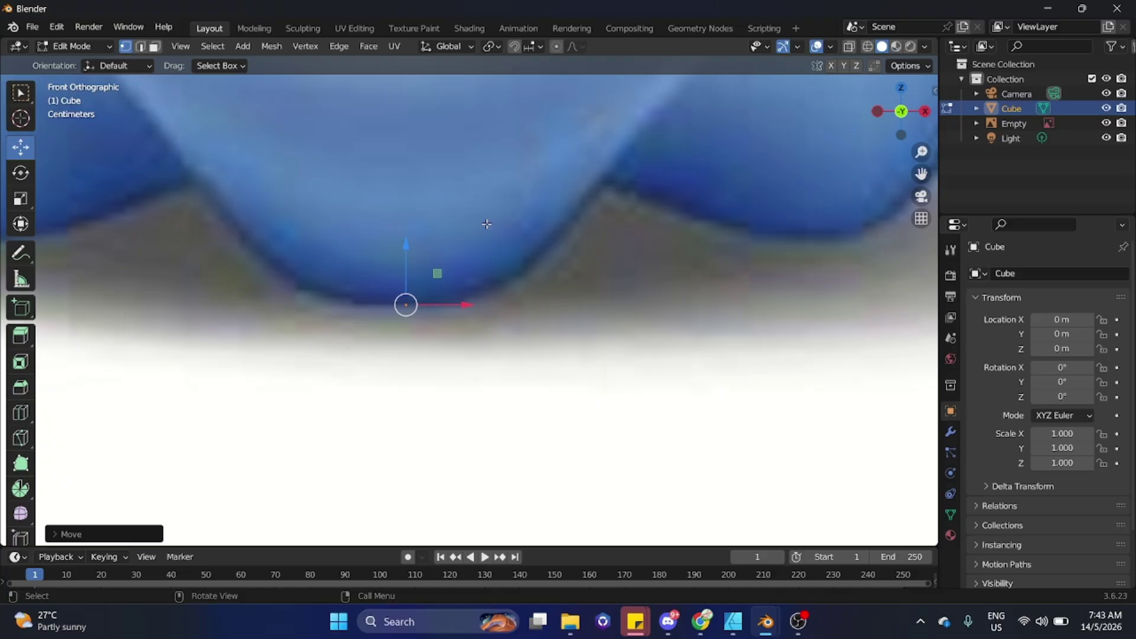
key(g)
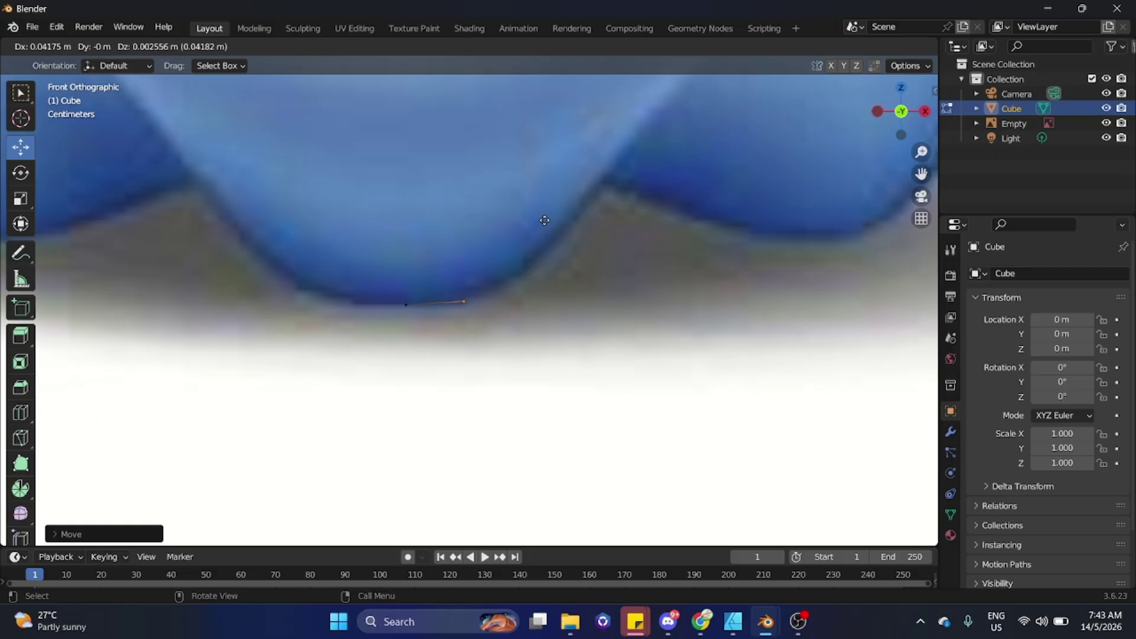
click(544, 220)
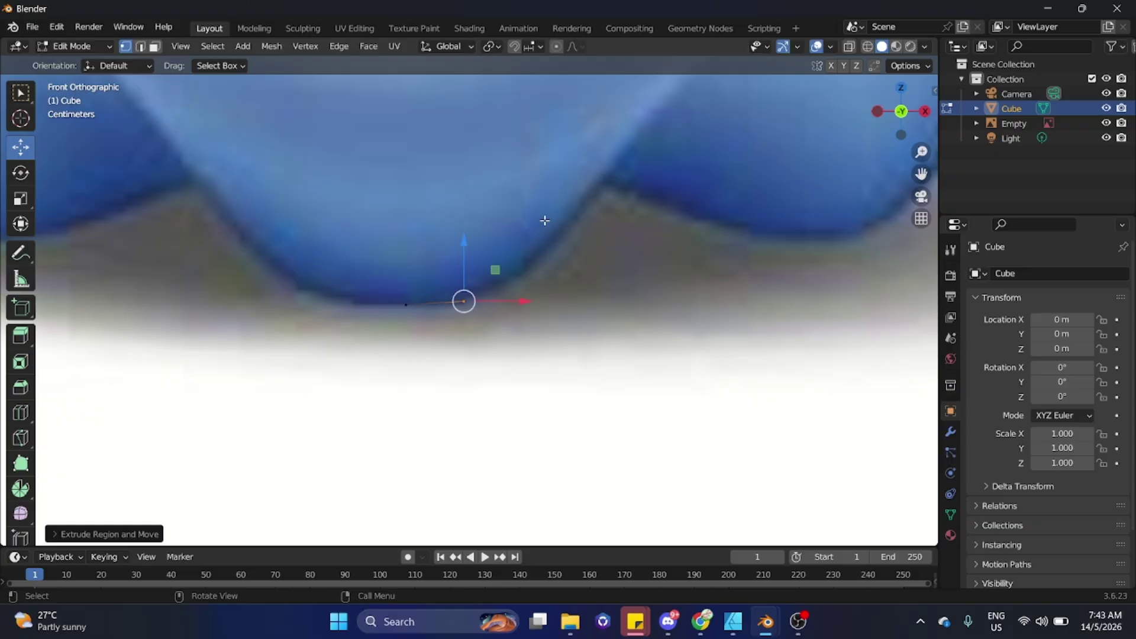
key(e)
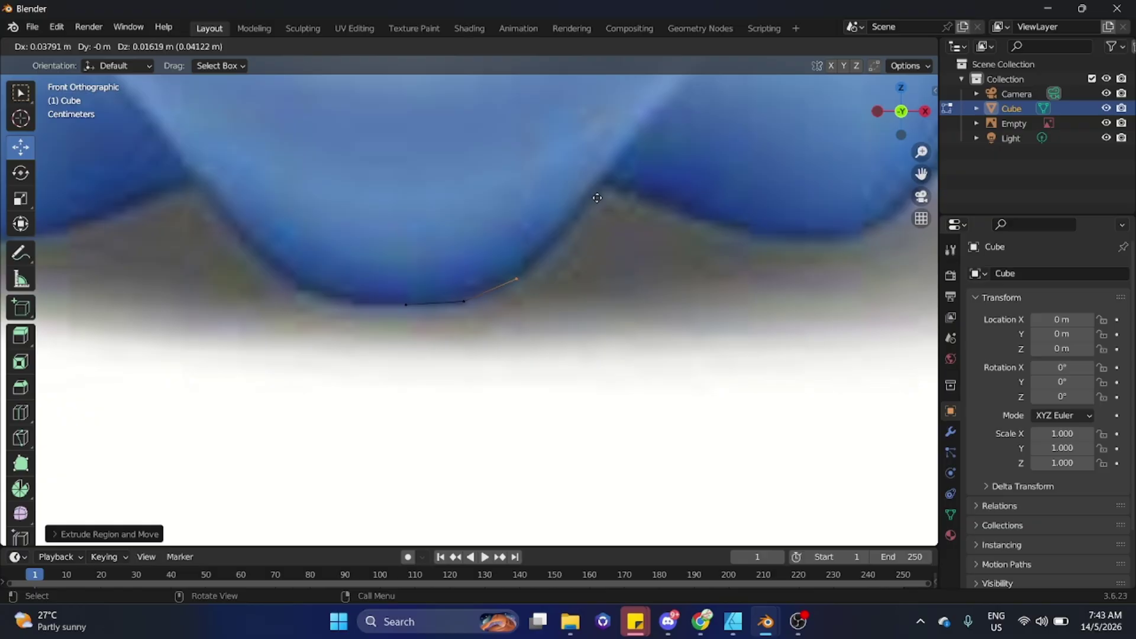
click(597, 197)
key(e)
click(636, 158)
key(e)
click(685, 96)
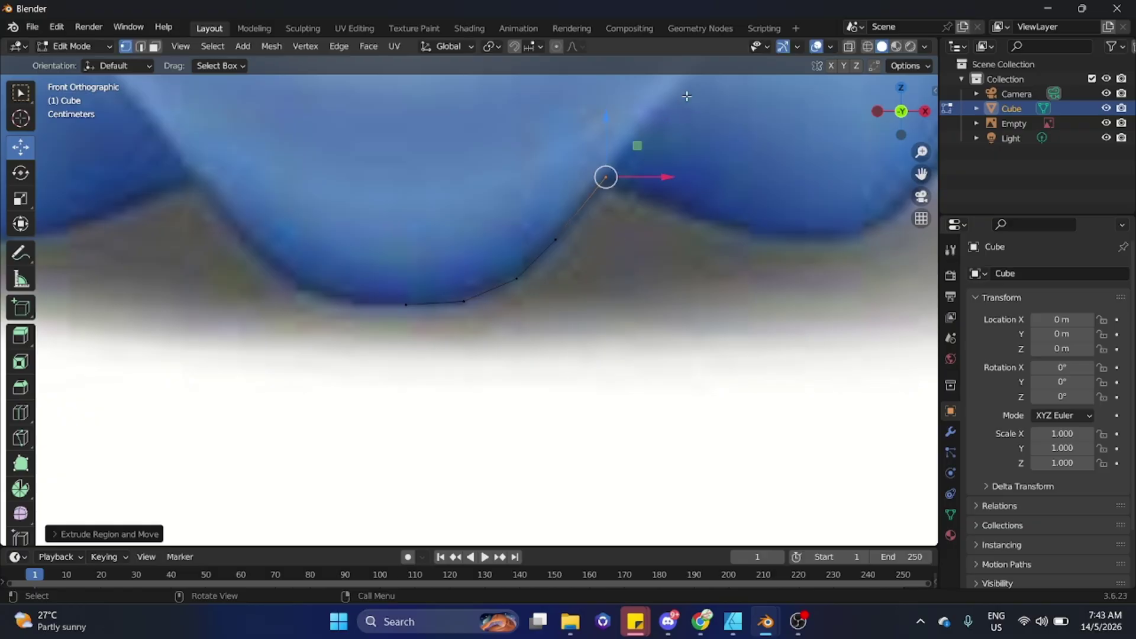
- Extrude three more vertices from the notch along the underside of the bottle's right foot
key(e)
click(766, 128)
key(e)
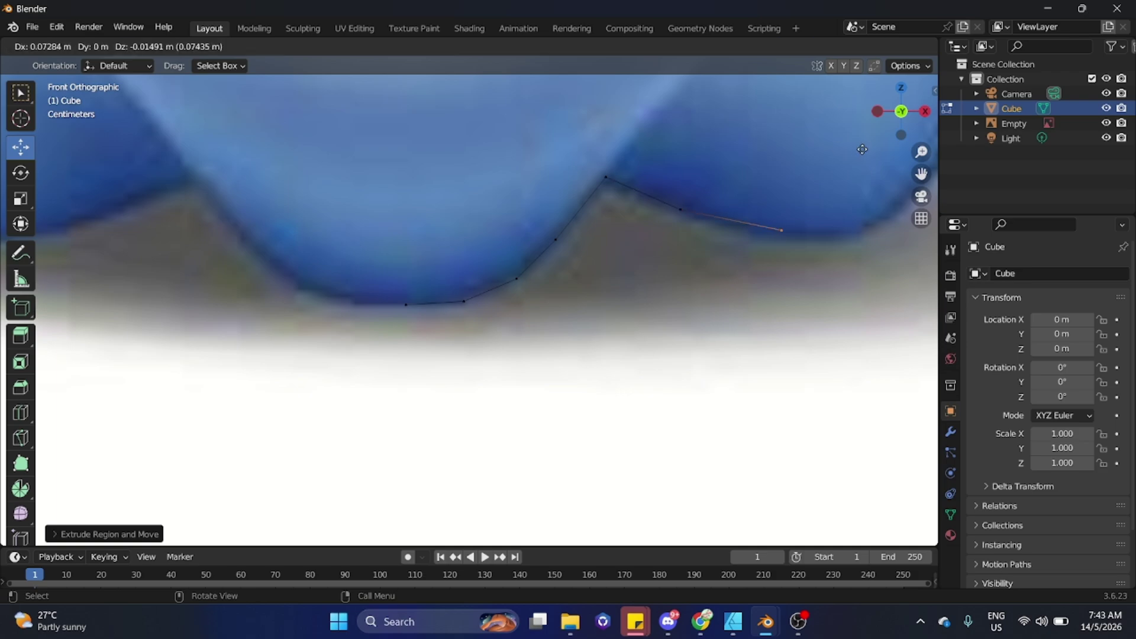
scroll(776, 236, down, 5)
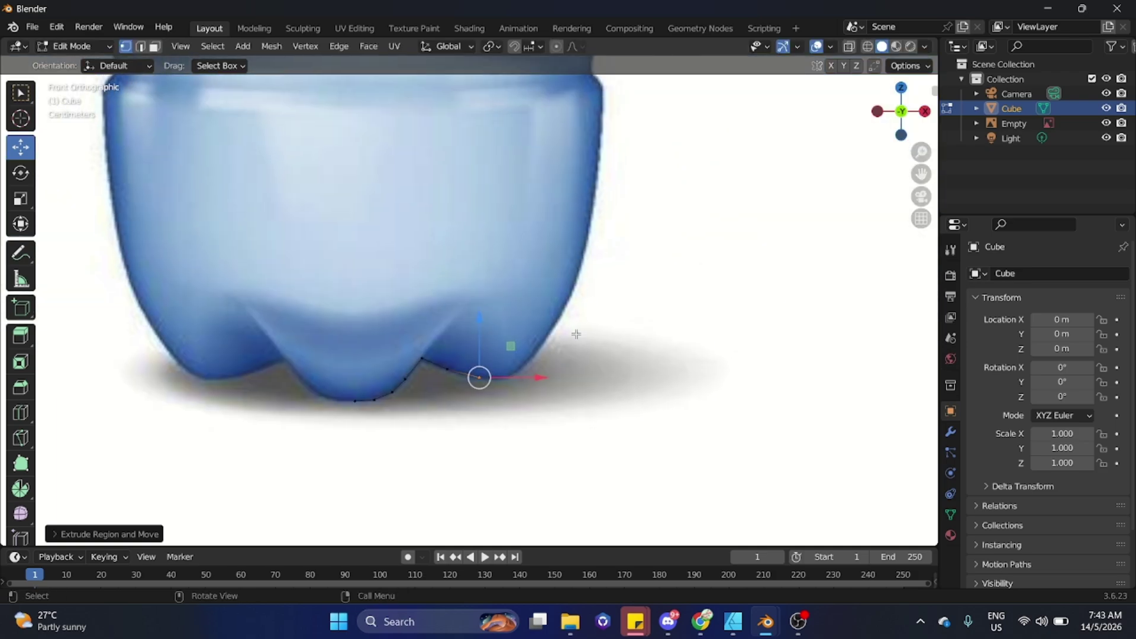
click(604, 339)
- Extrude five vertices up the outer right edge of the bottle's base to just below the lower groove
key(e)
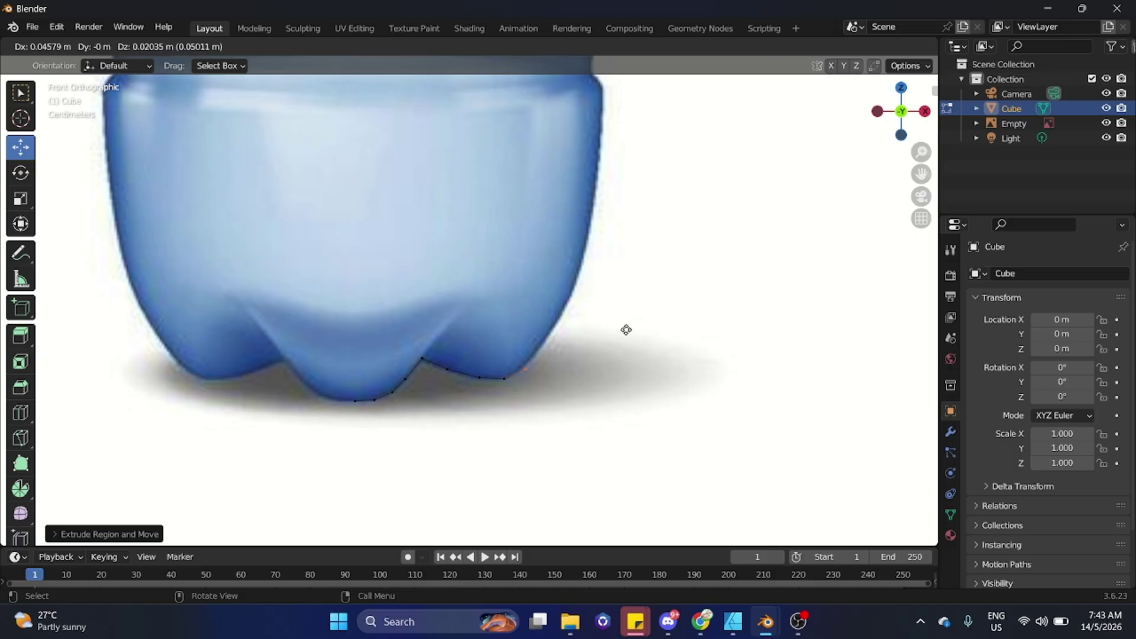
click(627, 326)
key(e)
click(646, 299)
key(e)
click(674, 252)
key(e)
click(692, 178)
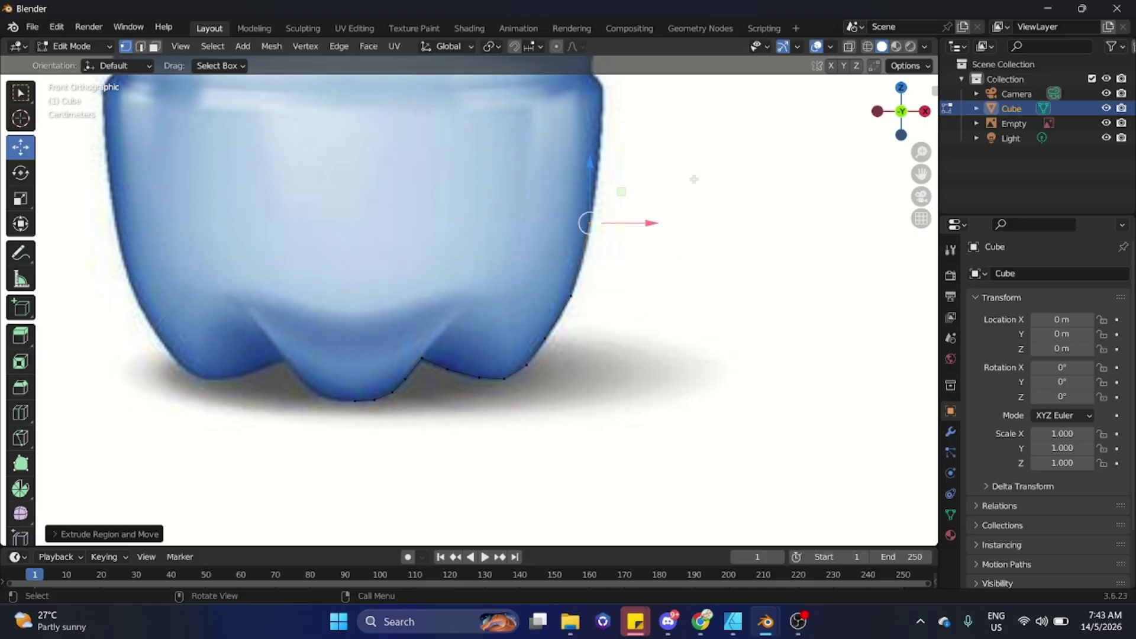
key(e)
click(701, 78)
- Extrude vertices through the lower groove on the bottle's right edge to the start of the straight body
scroll(642, 202, up, 5)
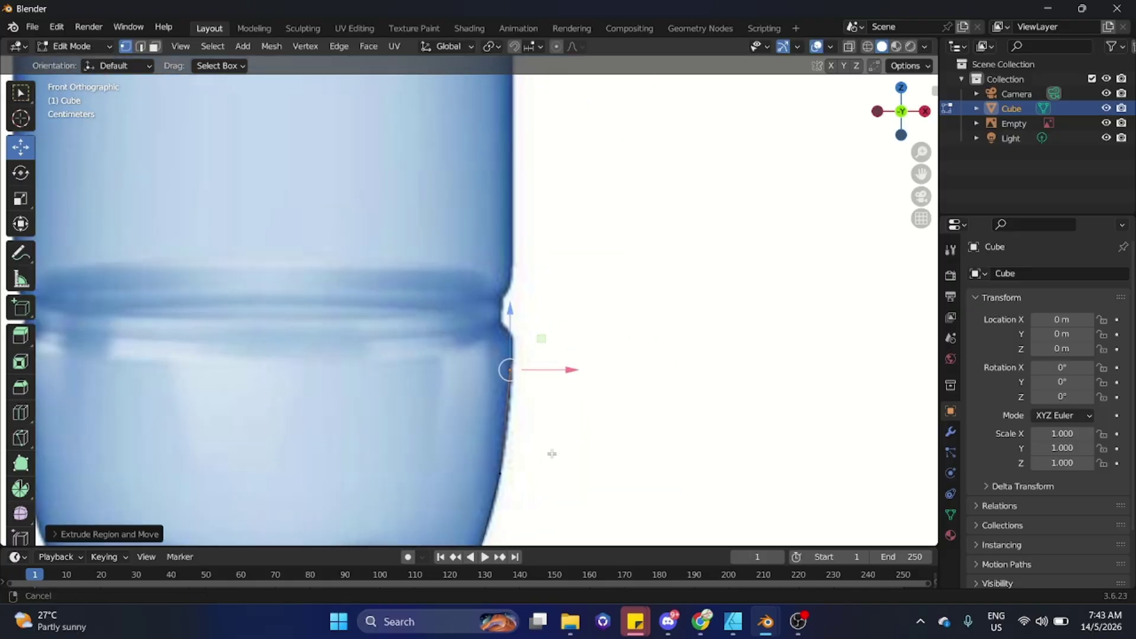
key(e)
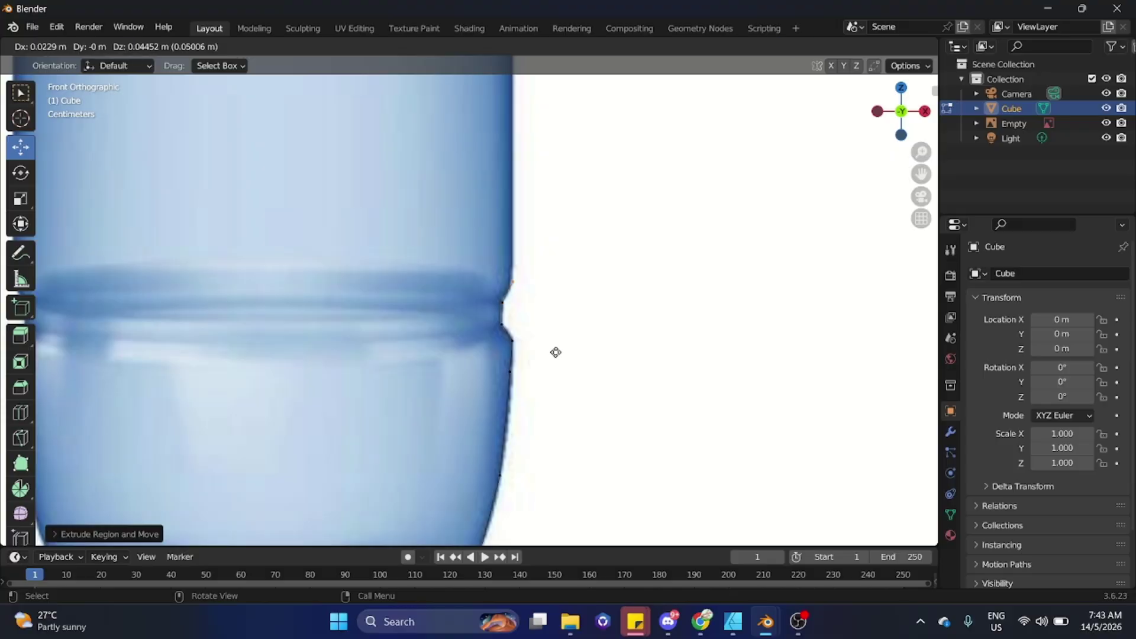
click(559, 187)
scroll(559, 187, down, 5)
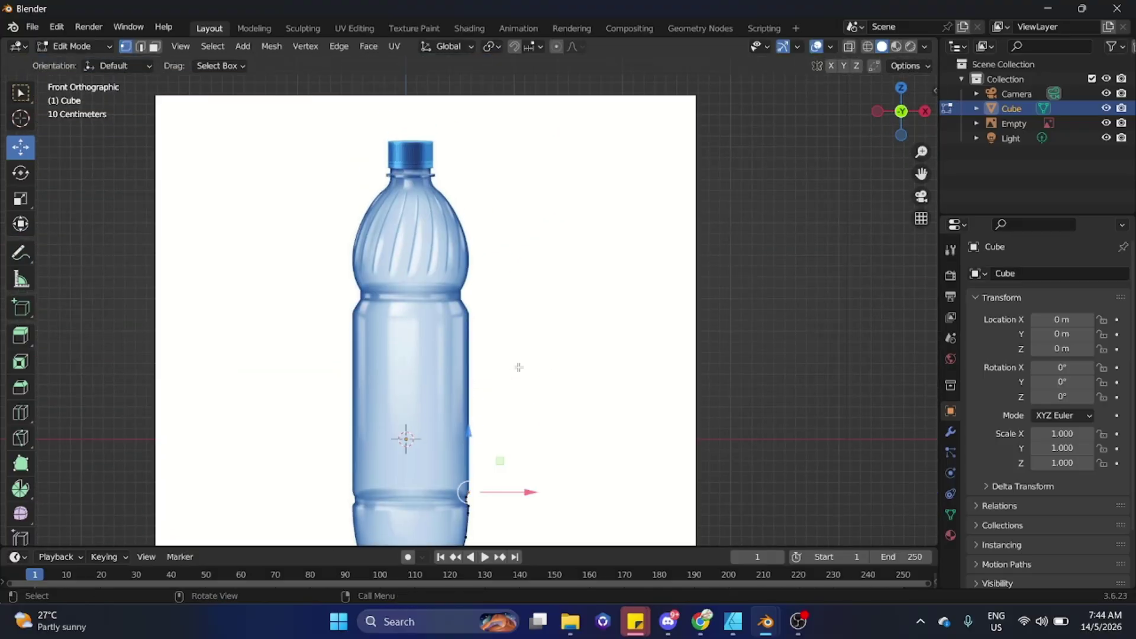
- Extrude one long edge up the straight right side of the bottle's body to just below the upper groove
scroll(519, 367, up, 2)
shift+middle_drag(507, 380, 505, 279)
key(e)
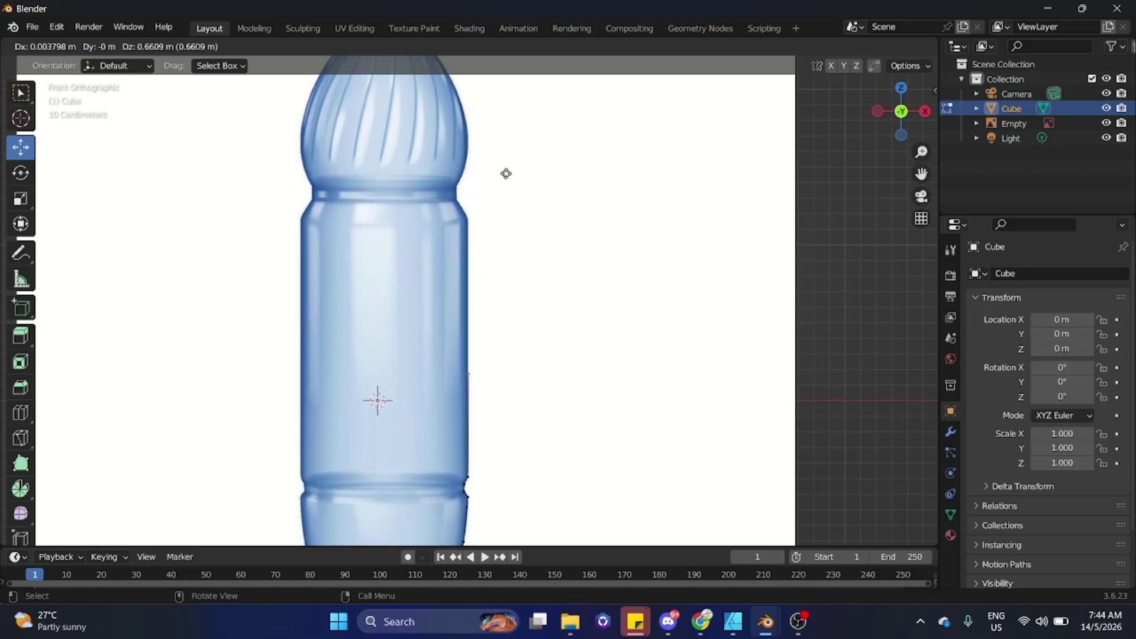
click(506, 510)
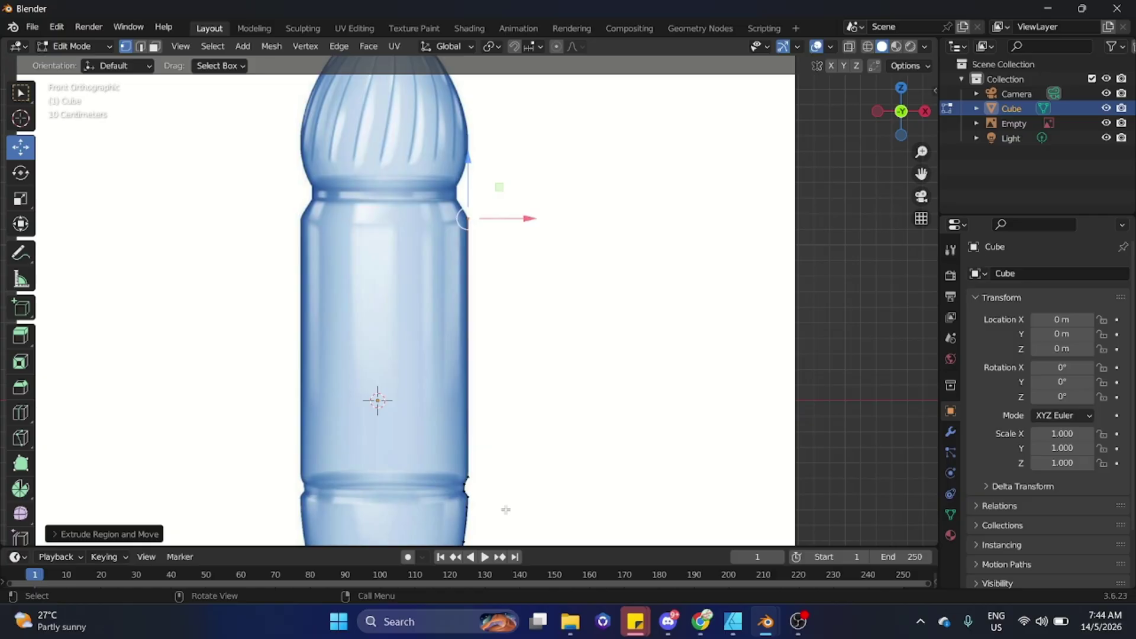
key(e)
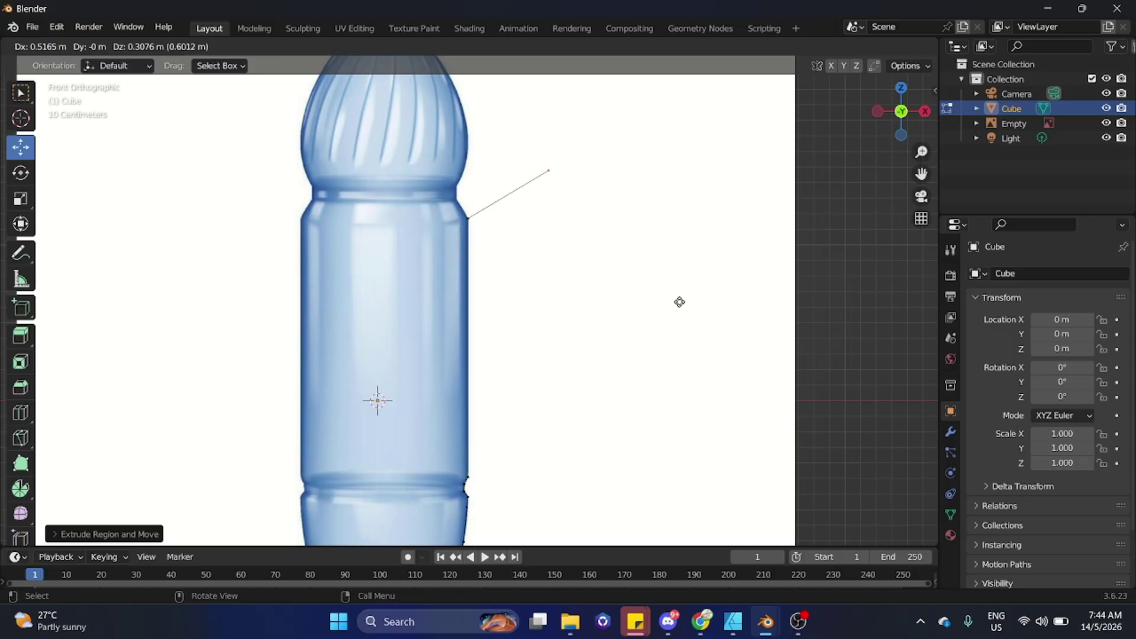
click(679, 301)
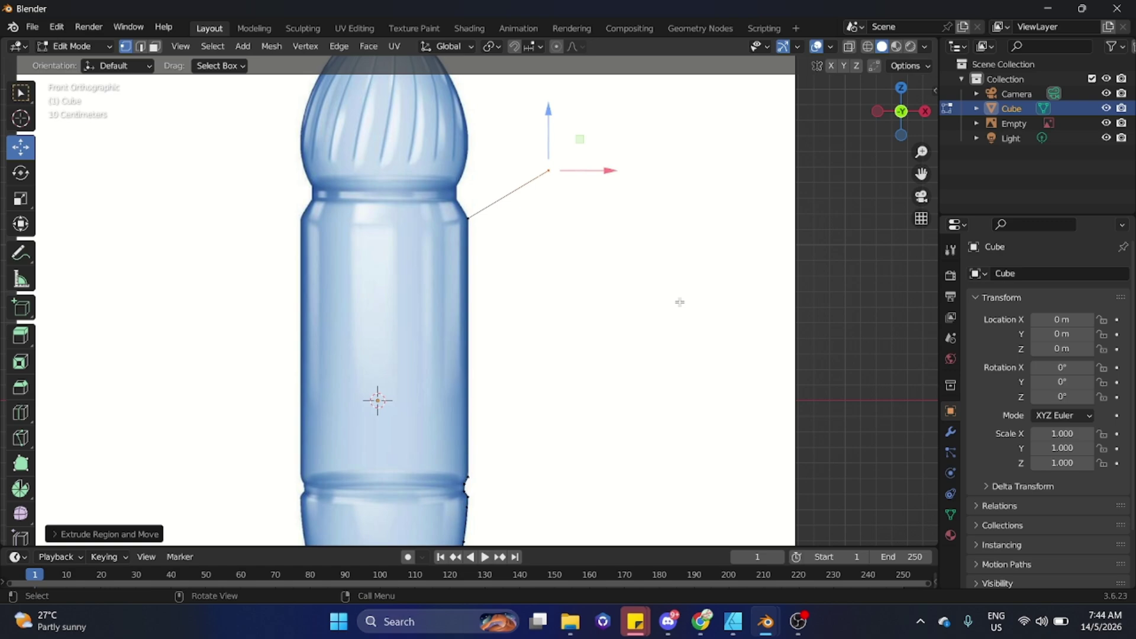
key(ctrl+z)
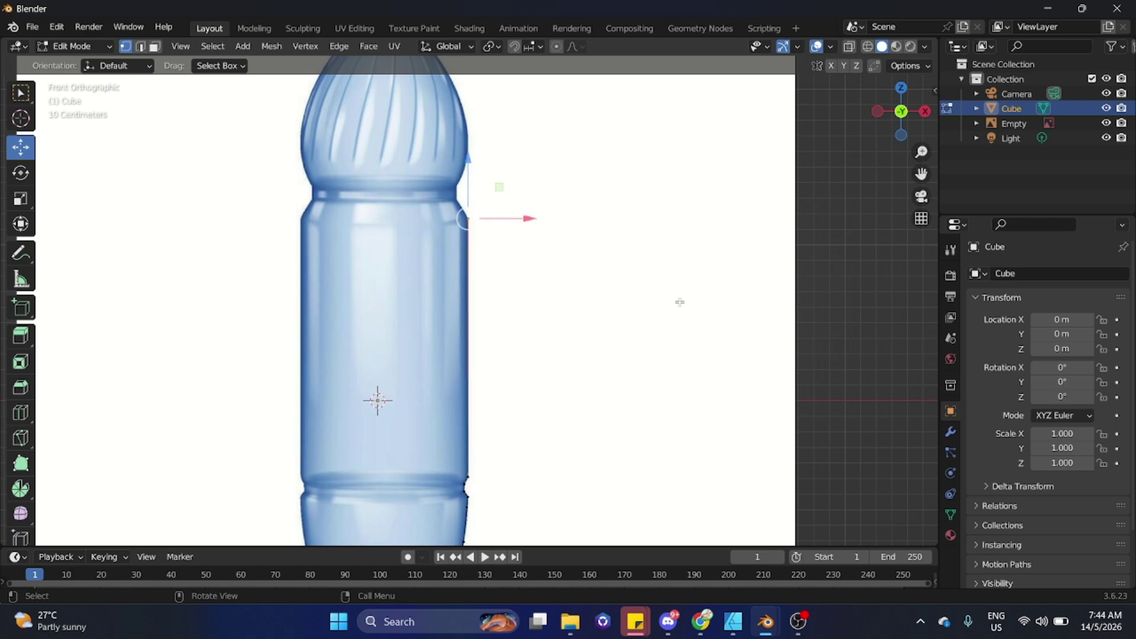
- Extrude two vertices inward and up along the upper groove to the base of the ribbed dome
scroll(591, 282, down, 2)
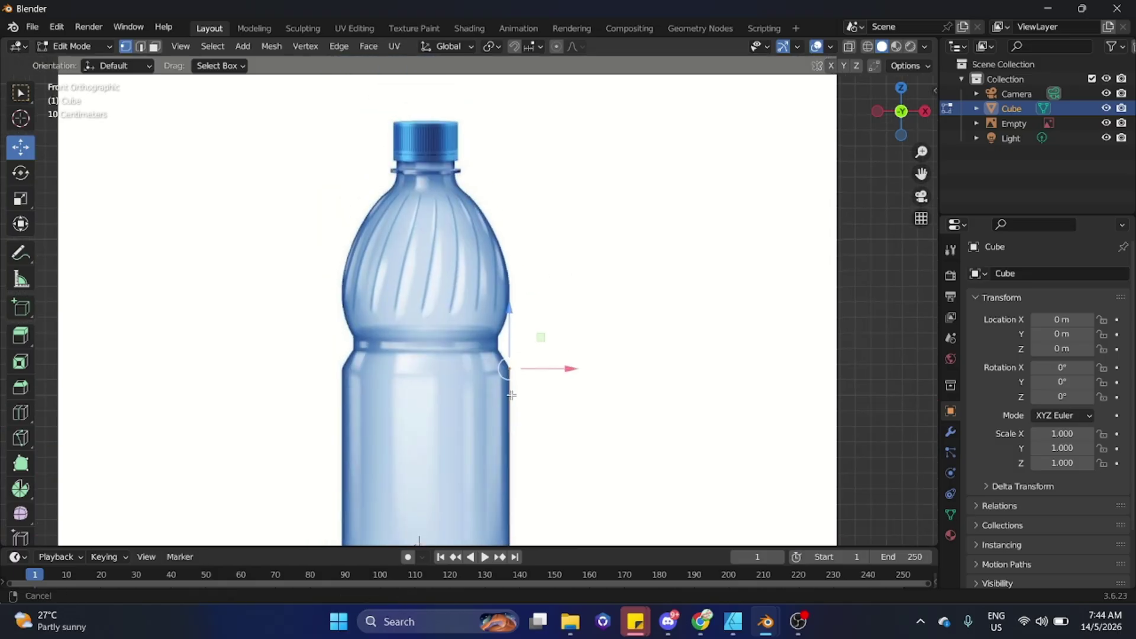
scroll(452, 188, up, 8)
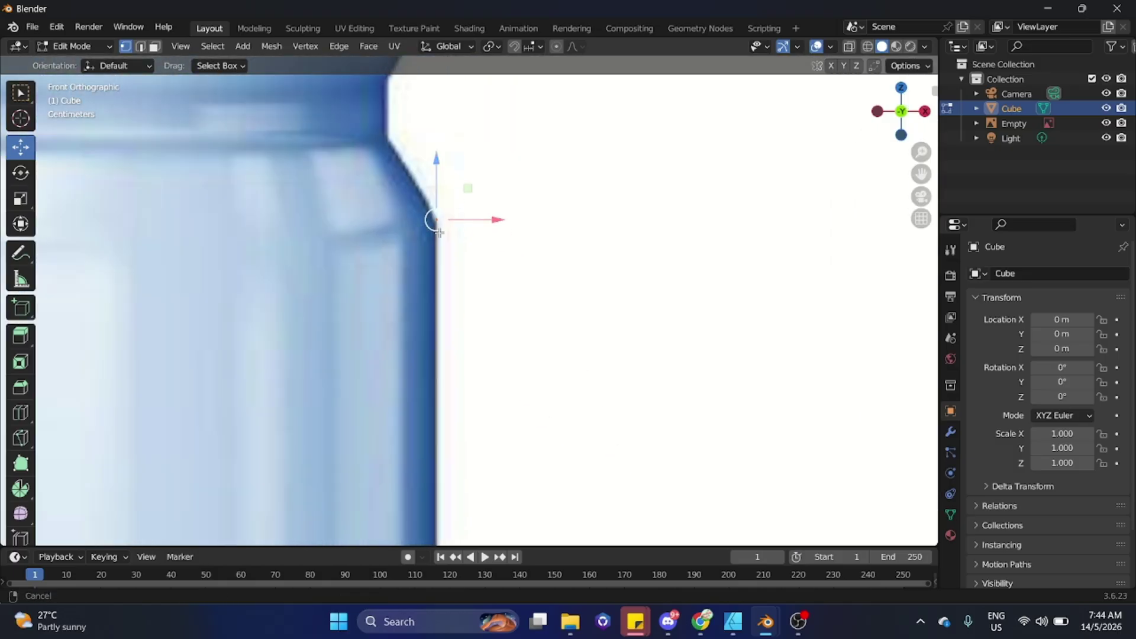
shift+middle_drag(465, 185, 510, 278)
key(e)
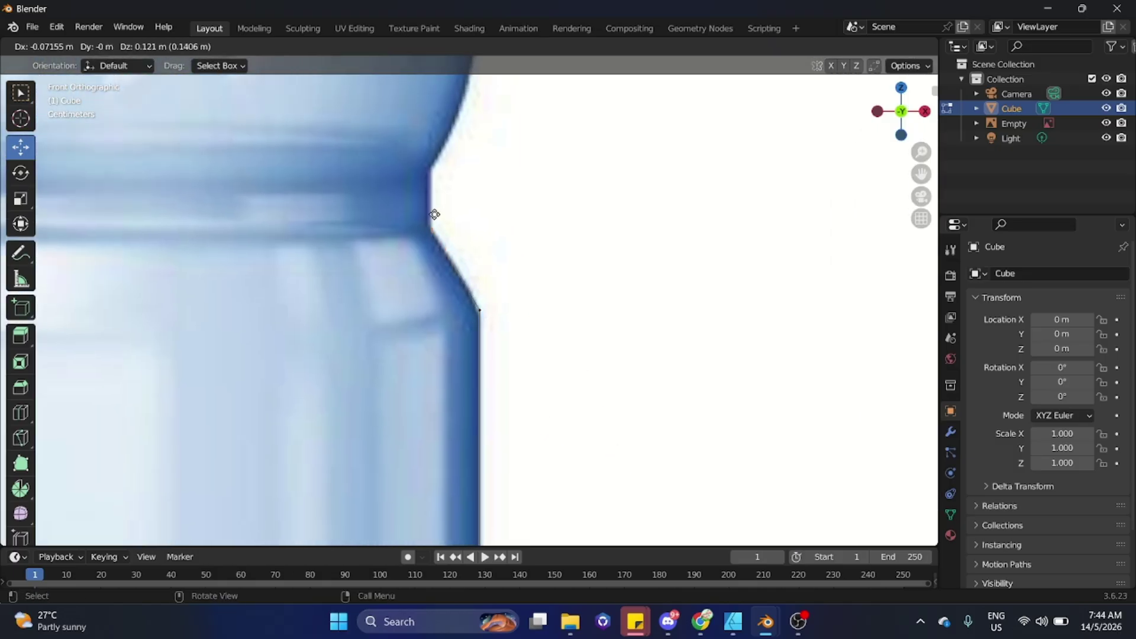
click(430, 183)
key(g)
click(433, 150)
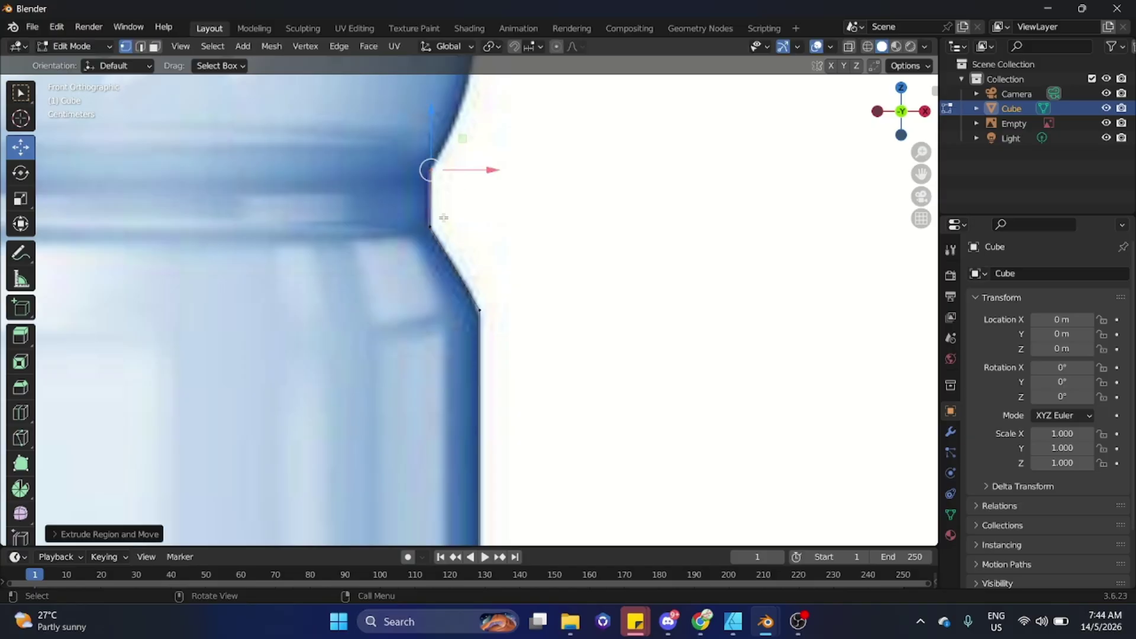
- Extrude vertices around the lower bulge of the ribbed dome, past its widest point
scroll(443, 218, down, 3)
shift+middle_drag(443, 217, 434, 413)
shift+middle_drag(444, 342, 424, 407)
scroll(424, 407, up, 3)
key(e)
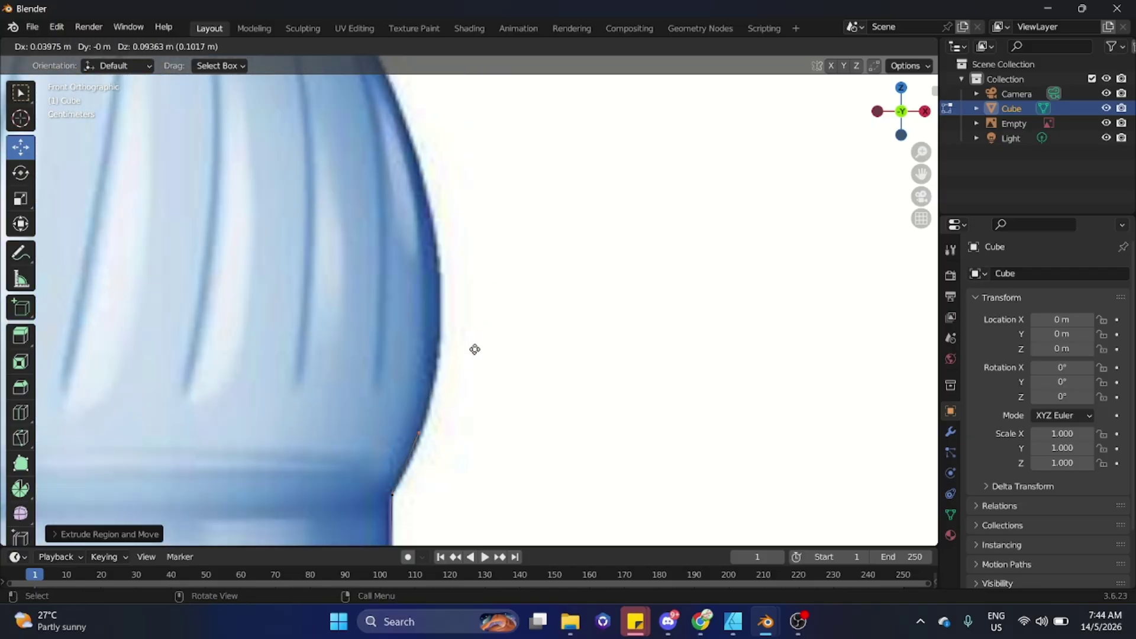
click(476, 349)
key(e)
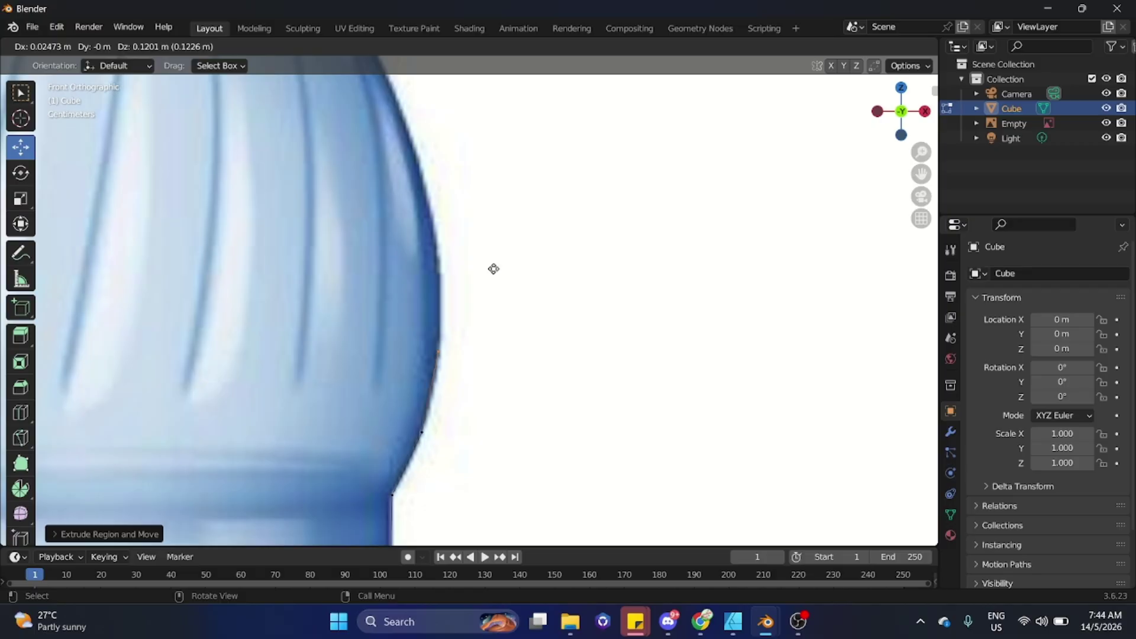
click(492, 172)
- Extrude two more vertices up the inward-curving middle part of the ribbed dome's right edge
scroll(492, 172, down, 2)
scroll(514, 433, up, 3)
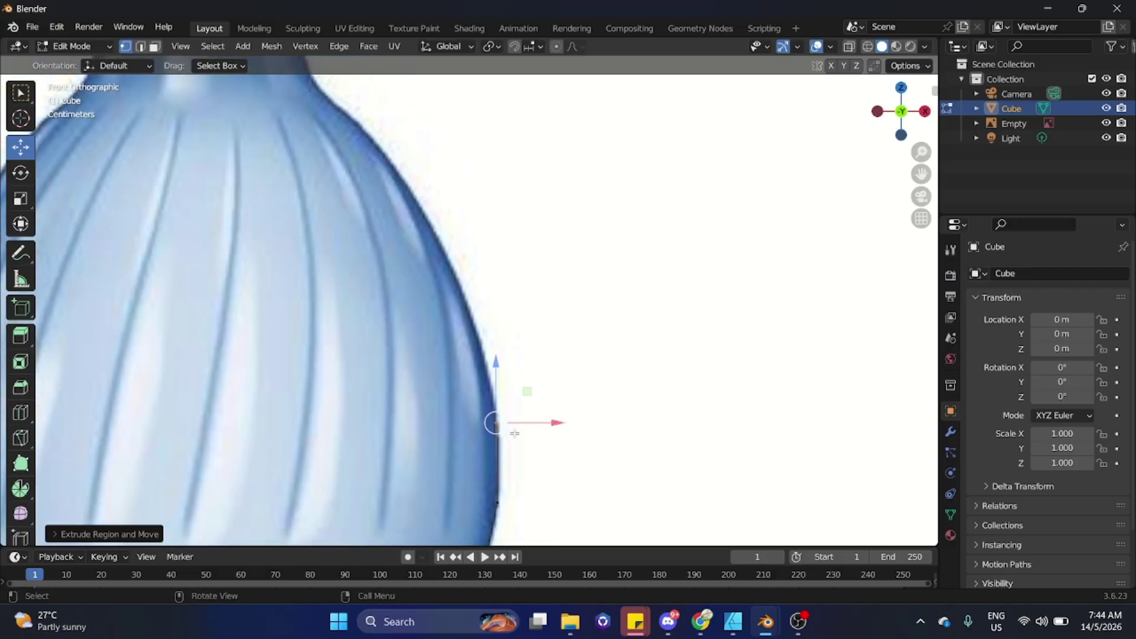
key(e)
click(494, 340)
key(e)
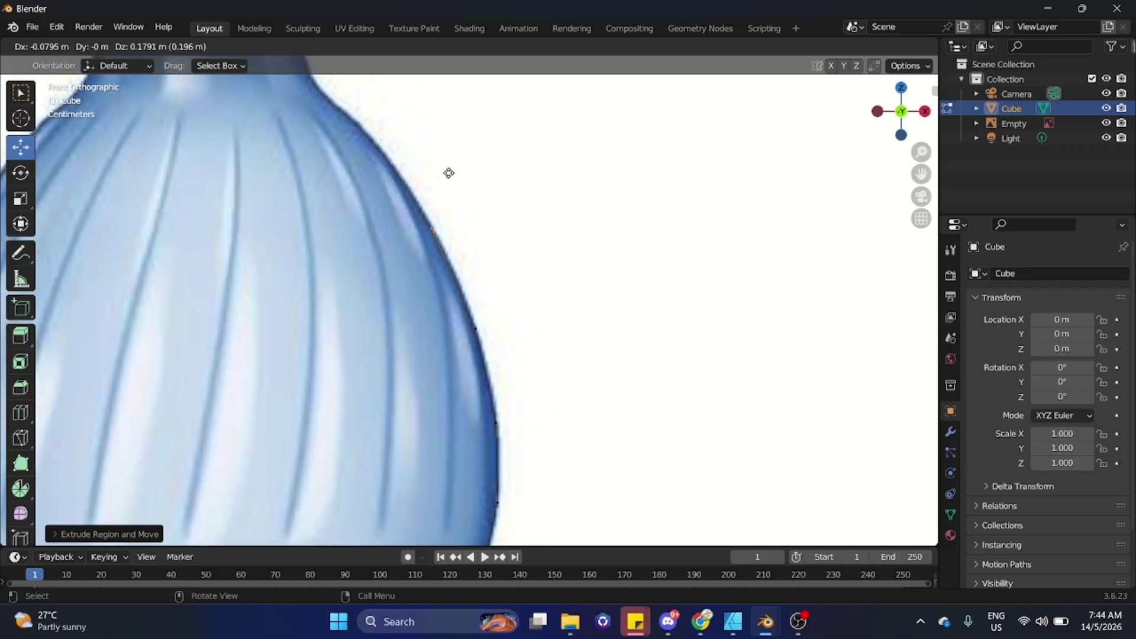
click(448, 173)
- Extrude four vertices along the top of the dome and the neck curve to the underside of the neck ring
scroll(464, 195, down, 2)
key(e)
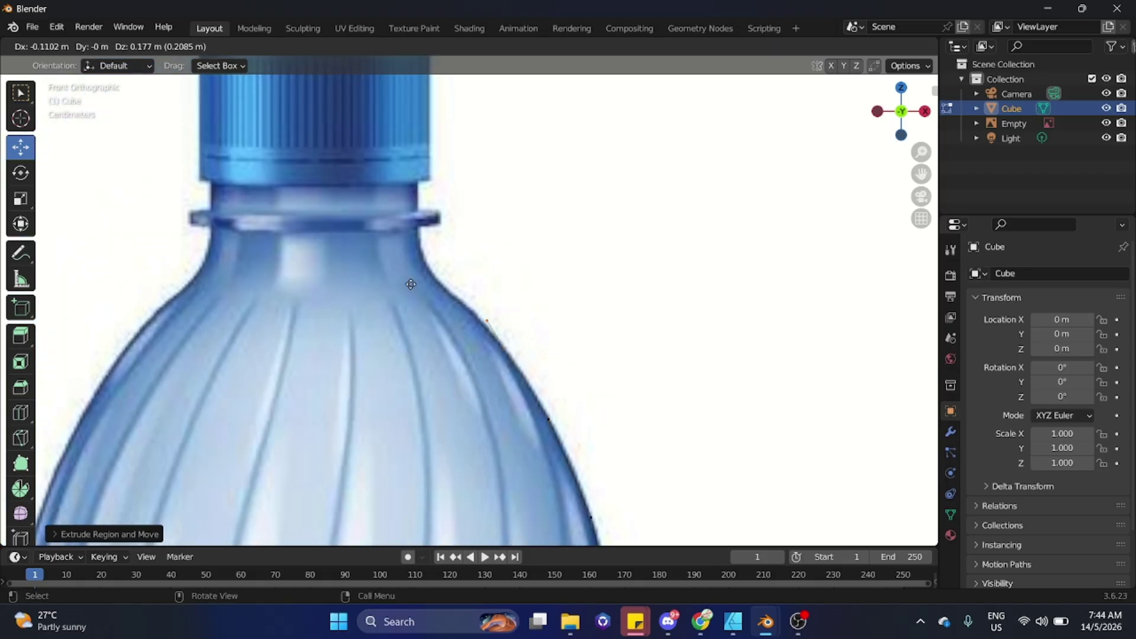
click(366, 238)
key(e)
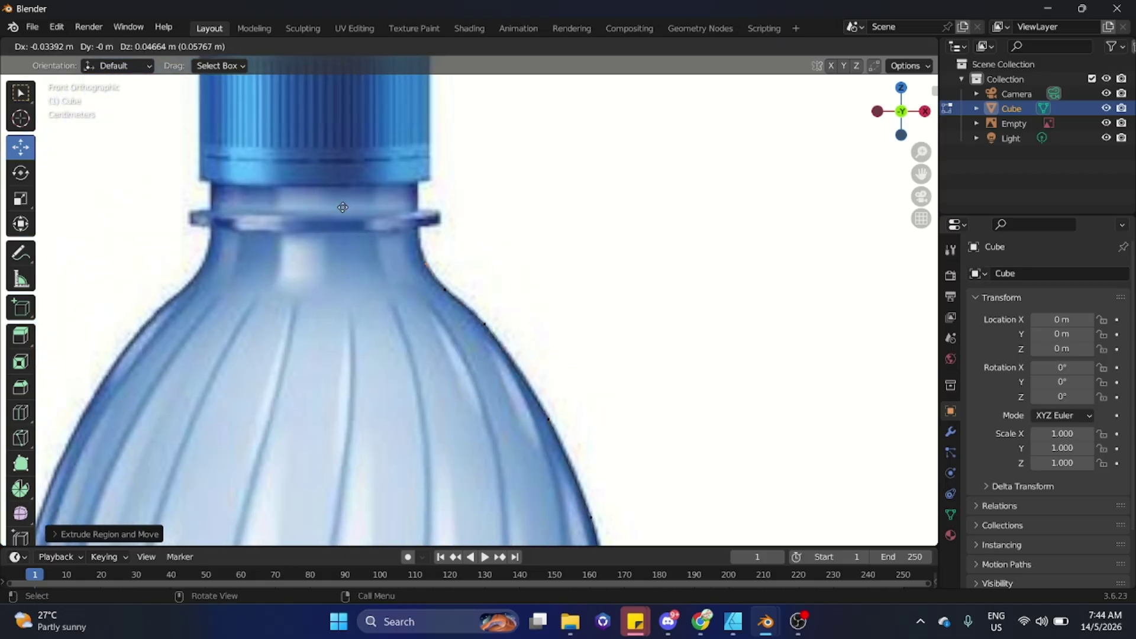
click(340, 202)
key(e)
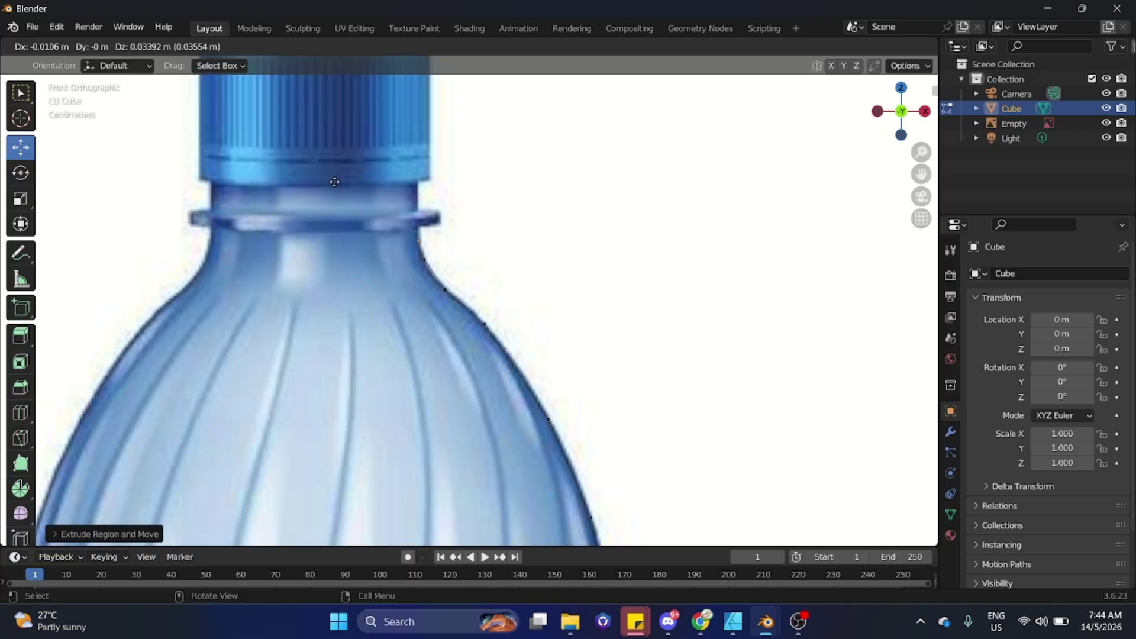
click(333, 170)
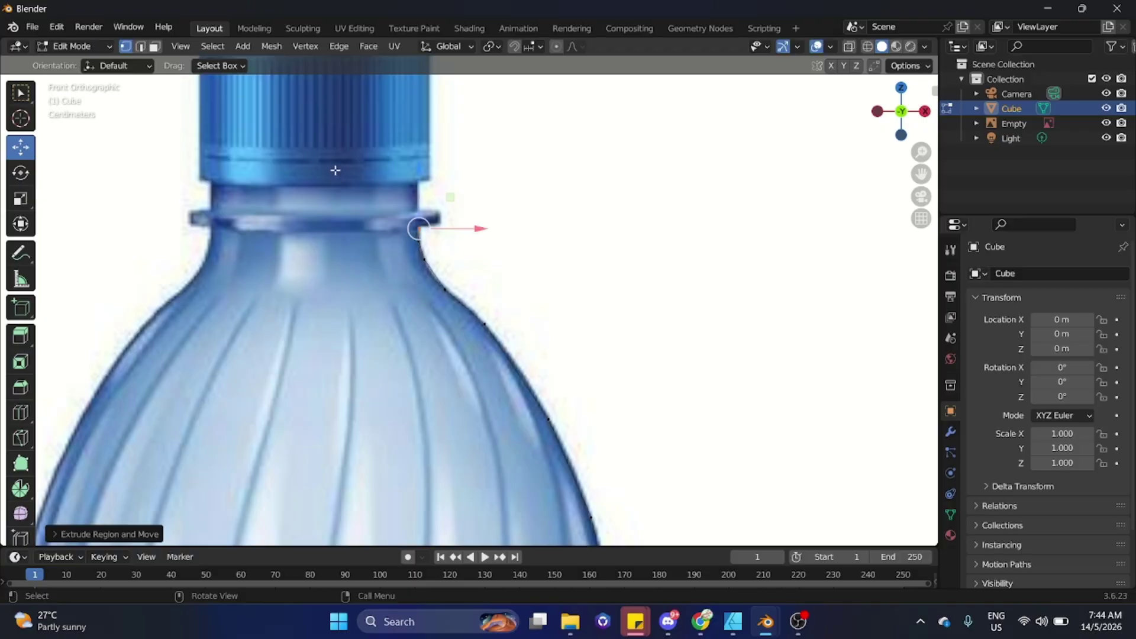
- Trace the neck ring by extruding outward, straight up along Z, and back in to the neck
key(e)
click(356, 165)
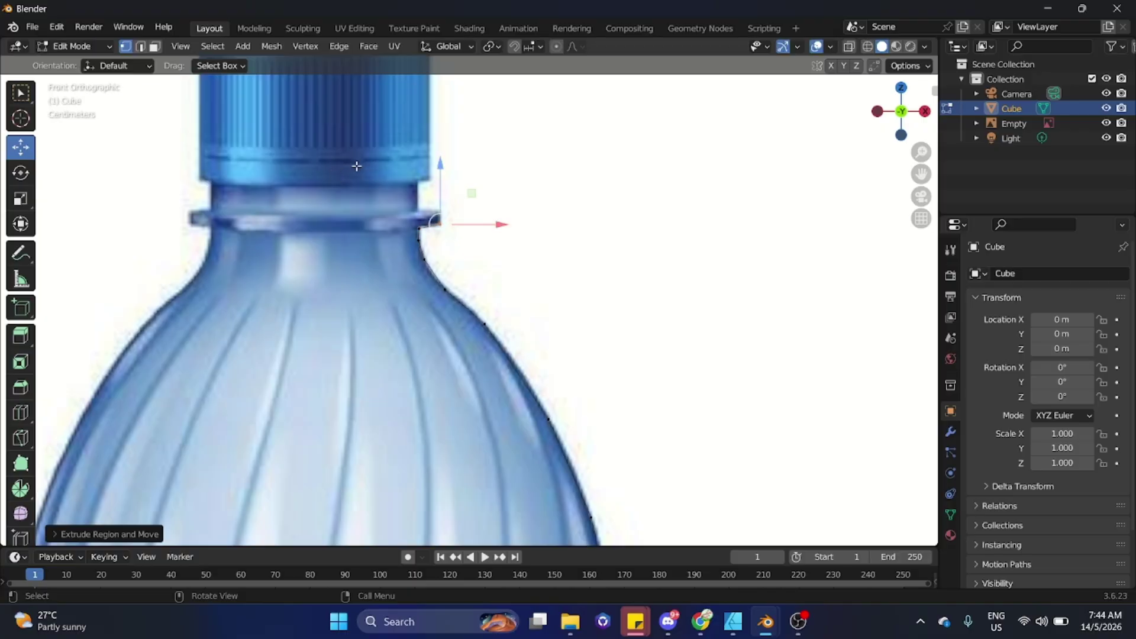
scroll(384, 166, up, 3)
key(e)
key(z)
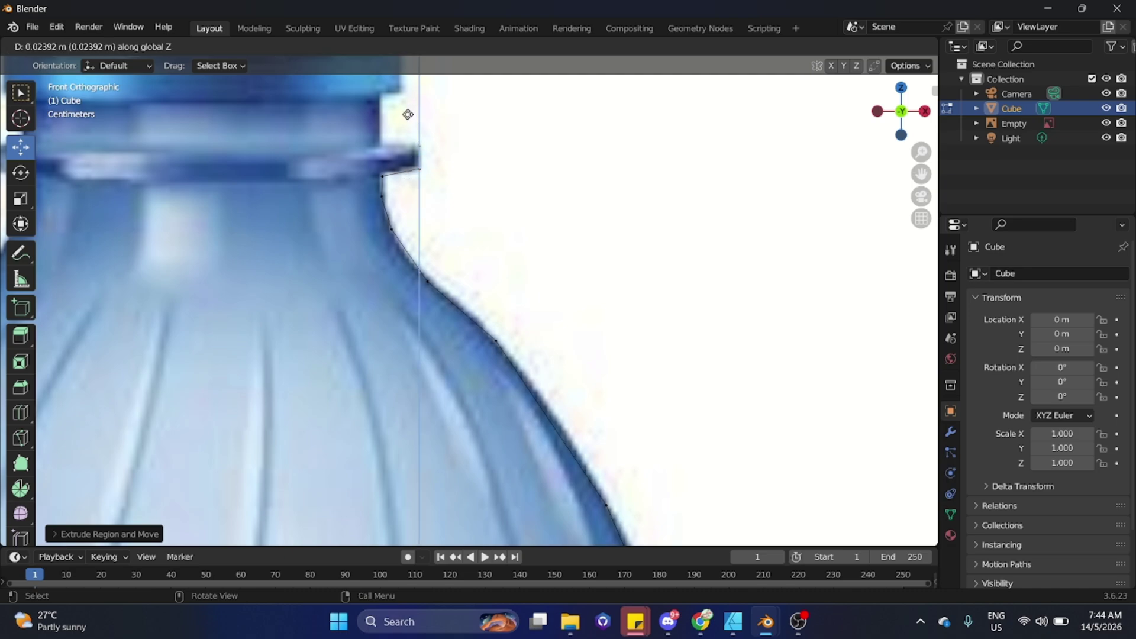
click(406, 110)
scroll(407, 110, down, 4)
key(e)
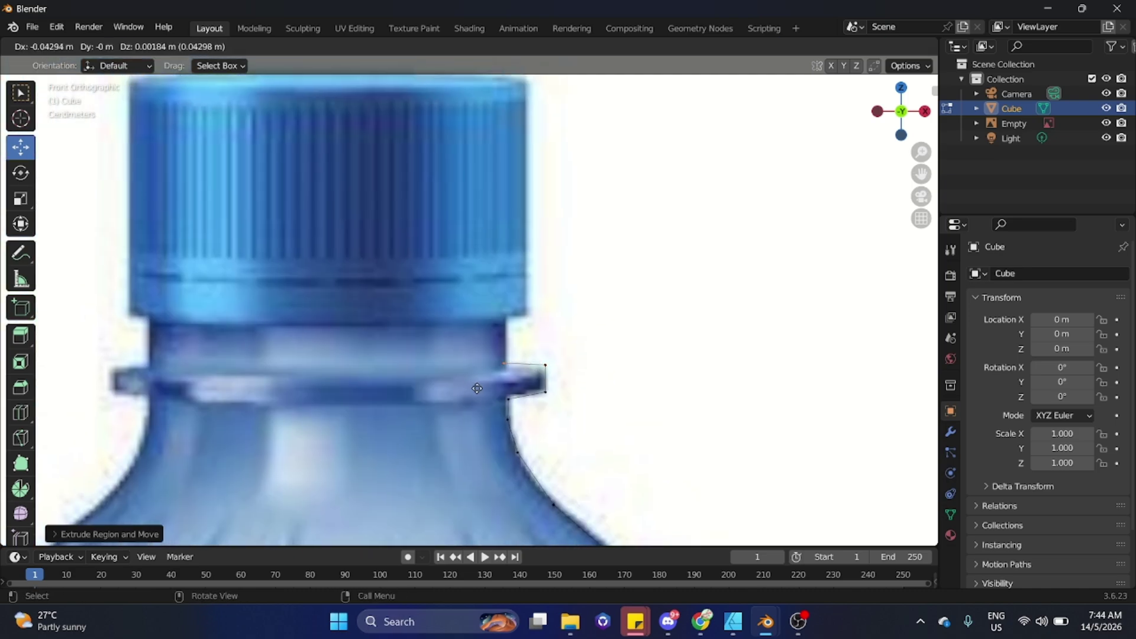
click(478, 388)
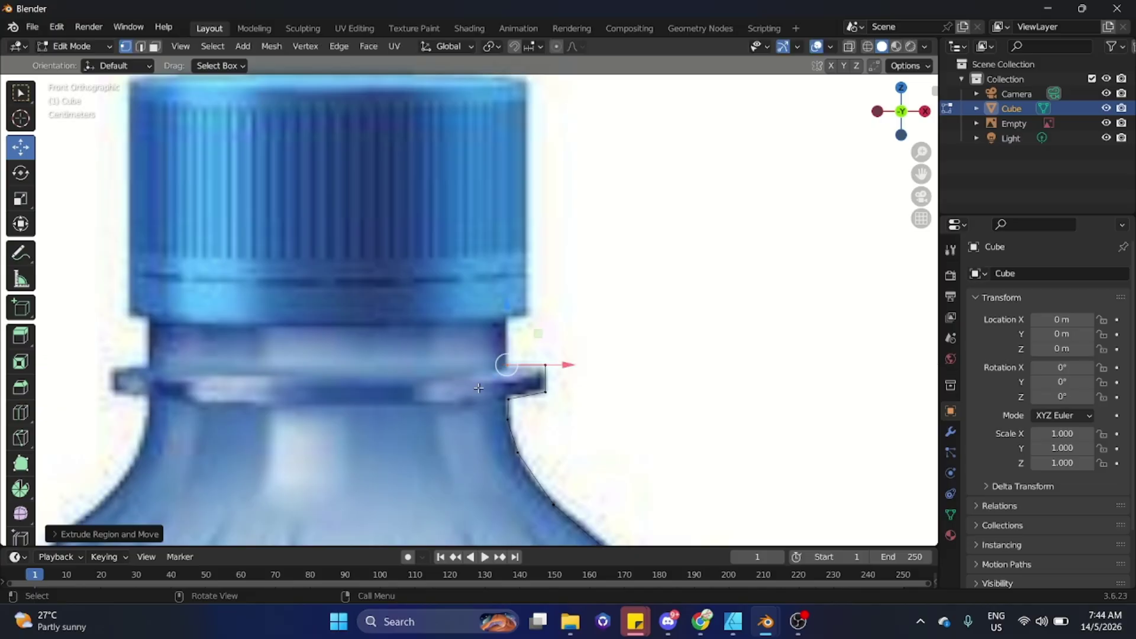
- Extrude up the short neck, out to the cap's lower corner, and up the cap's right side to its top edge
key(e)
click(481, 312)
key(e)
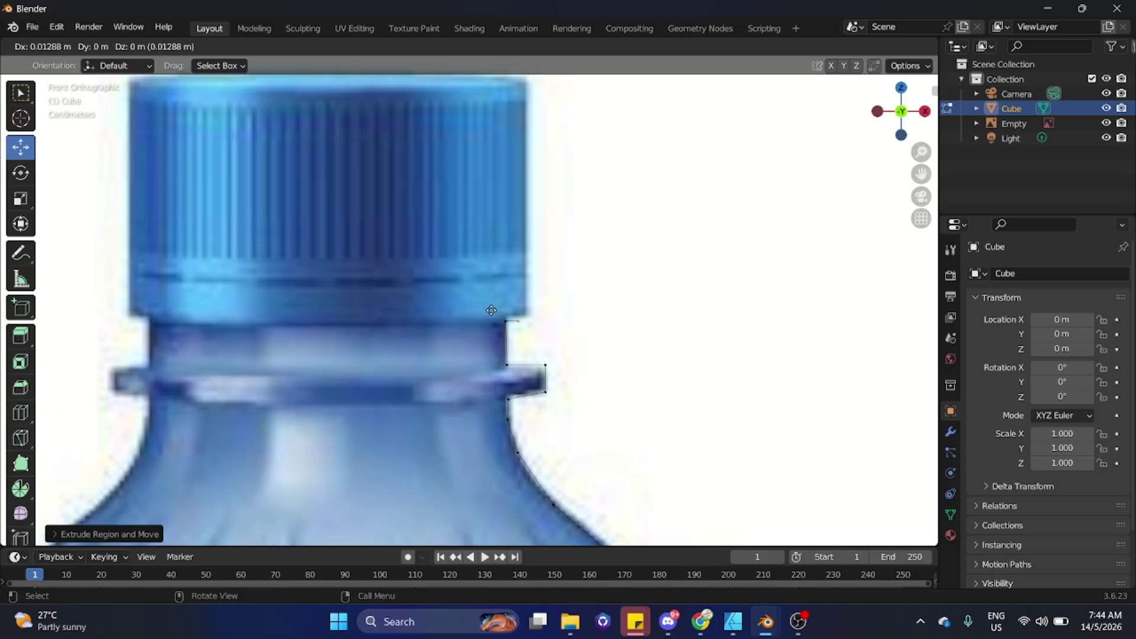
click(500, 501)
shift+middle_drag(439, 315, 510, 528)
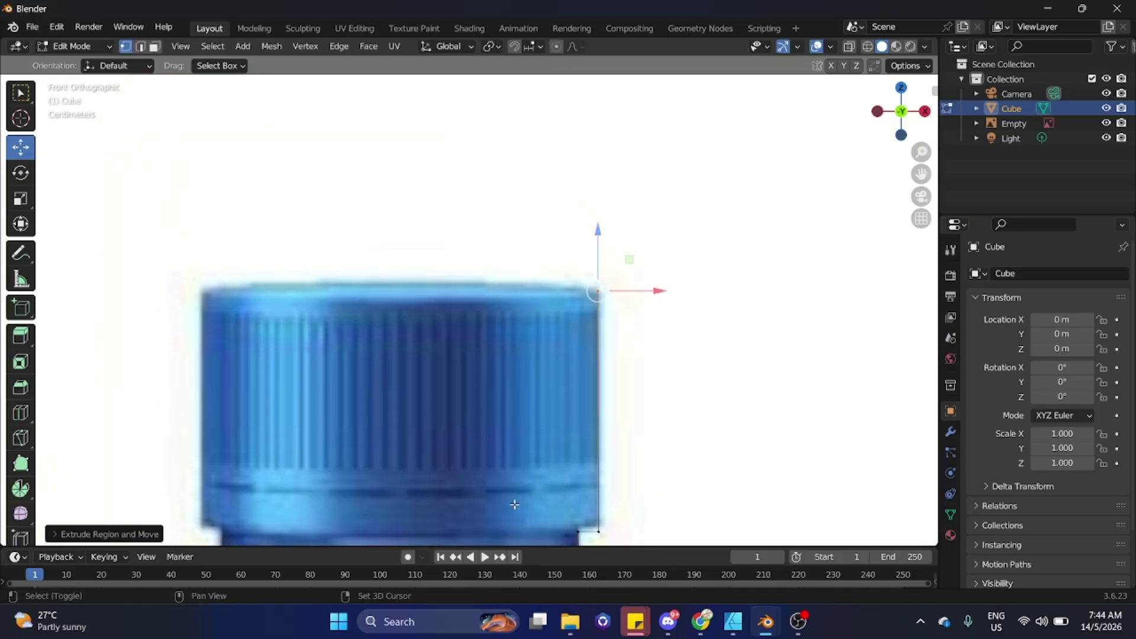
- Extrude two vertices along the top of the cap to its centre
key(e)
click(434, 425)
key(e)
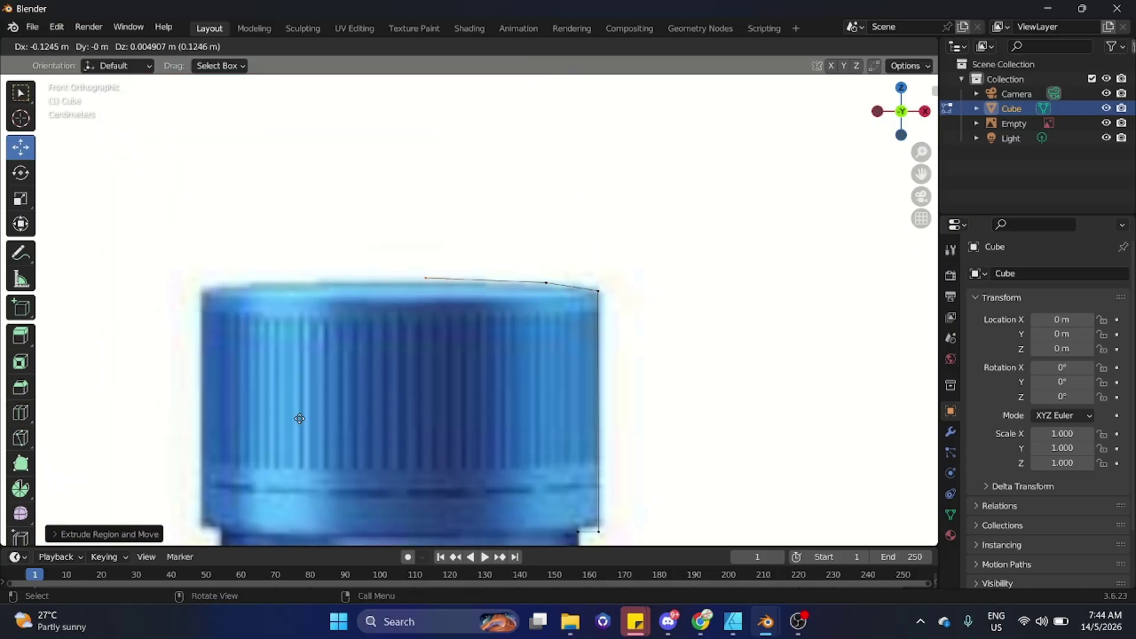
click(273, 421)
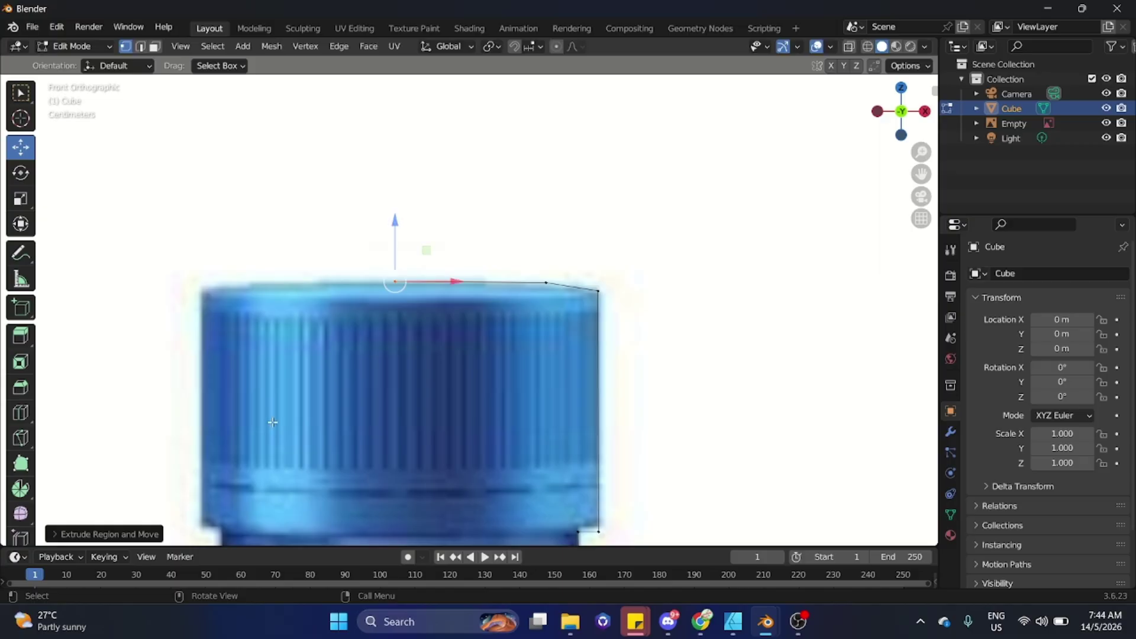
- Select the whole traced profile and spin it around the Z axis to form the bottle's surface
scroll(272, 420, down, 10)
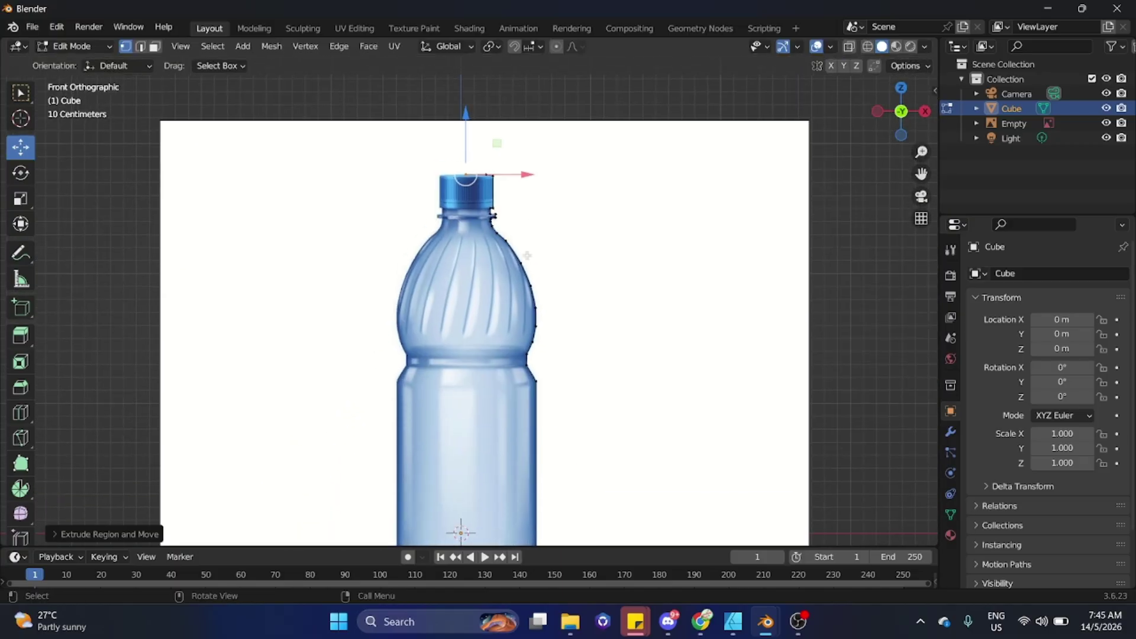
scroll(436, 466, down, 3)
scroll(381, 313, up, 4)
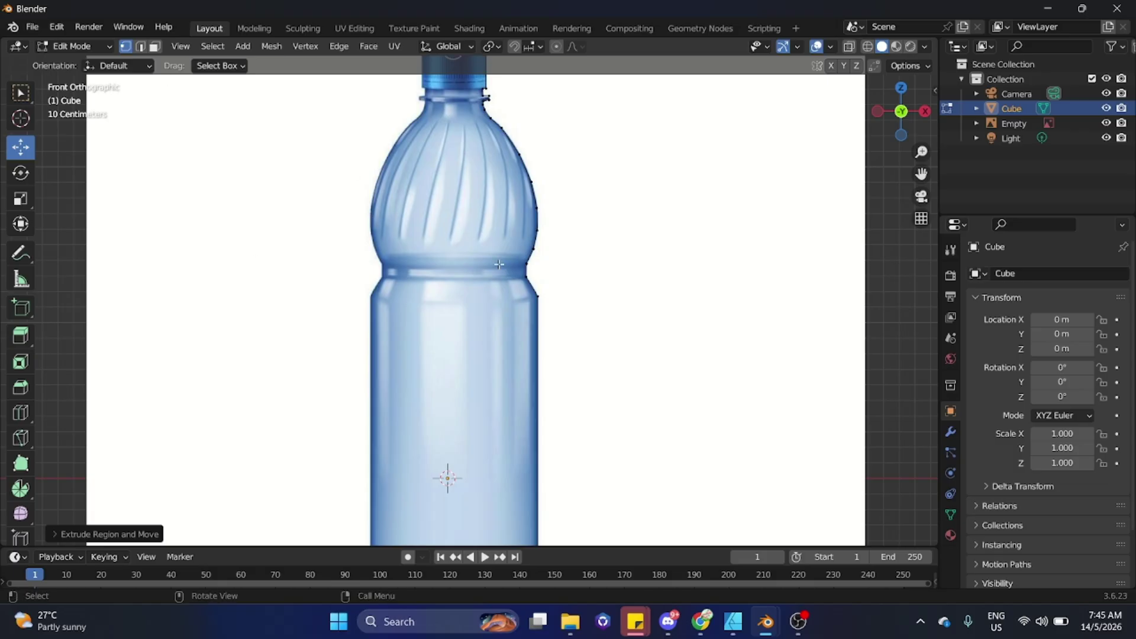
scroll(498, 264, down, 3)
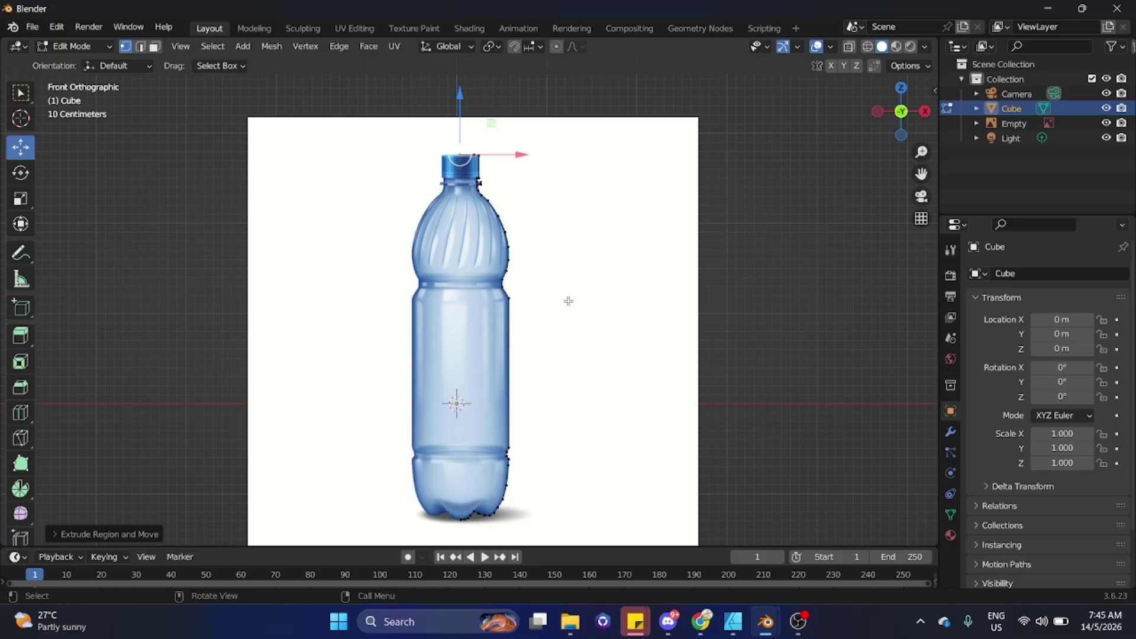
key(a)
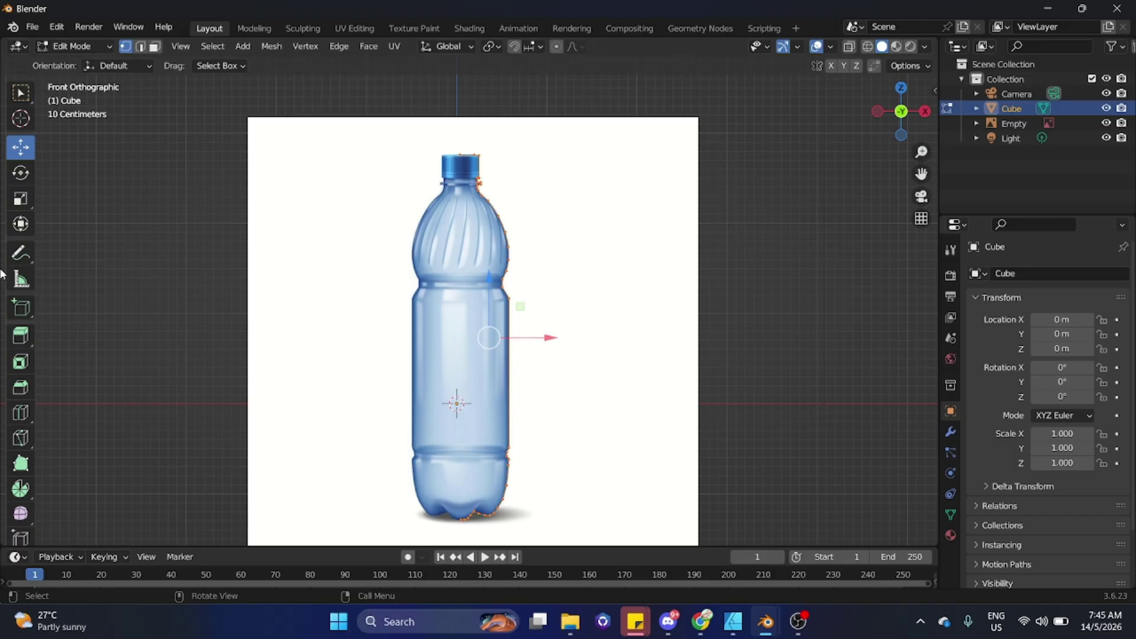
click(21, 489)
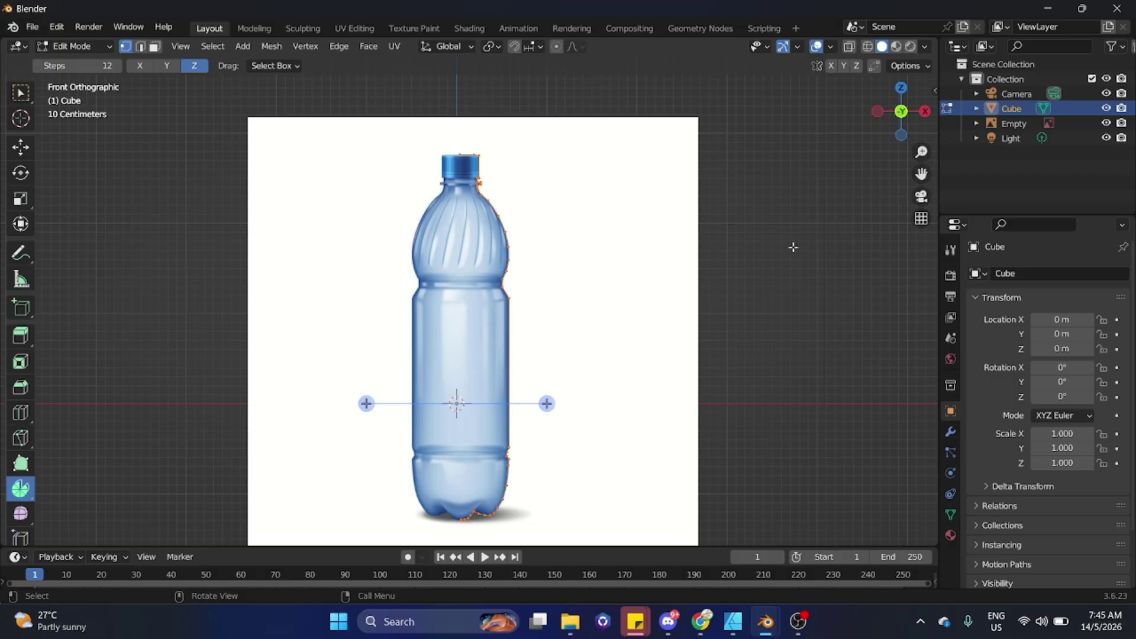
middle_drag(793, 247, 664, 348)
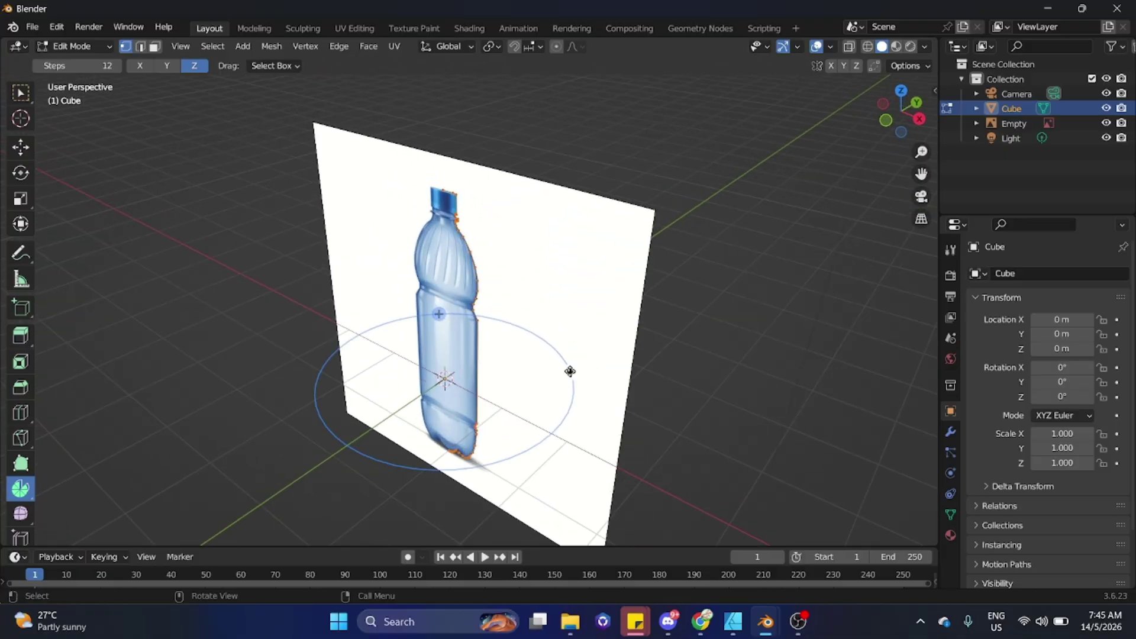
drag(570, 370, 430, 377)
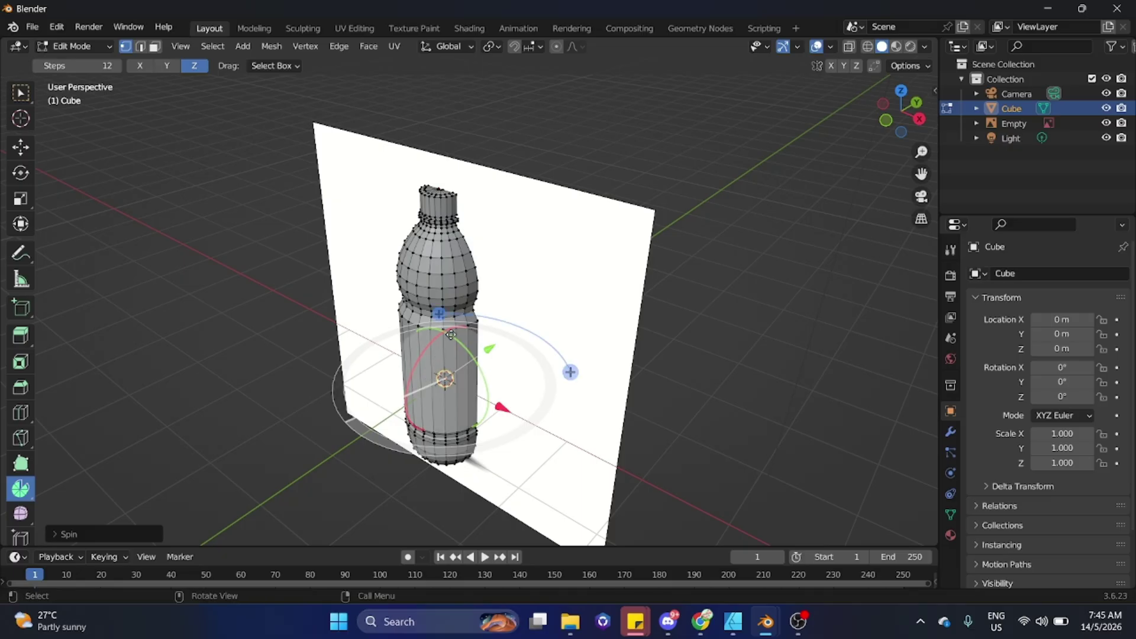
- Set the spin angle to 360° to close the bottle all around, activate the Move tool and deselect the mesh
click(55, 532)
click(202, 406)
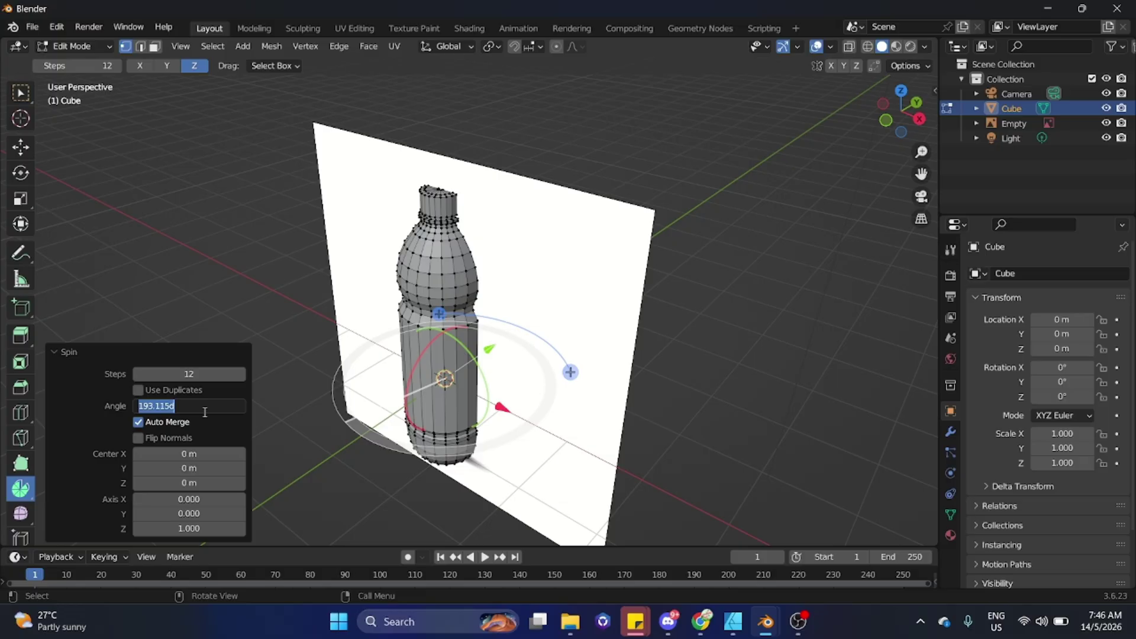
text(360)
key(Return)
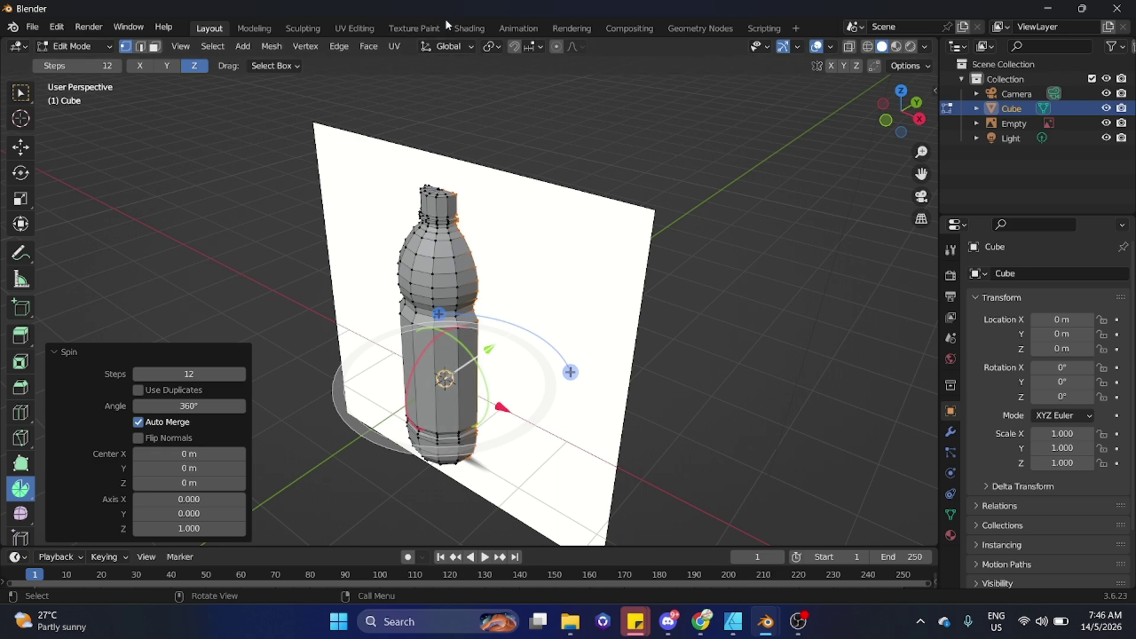
click(21, 146)
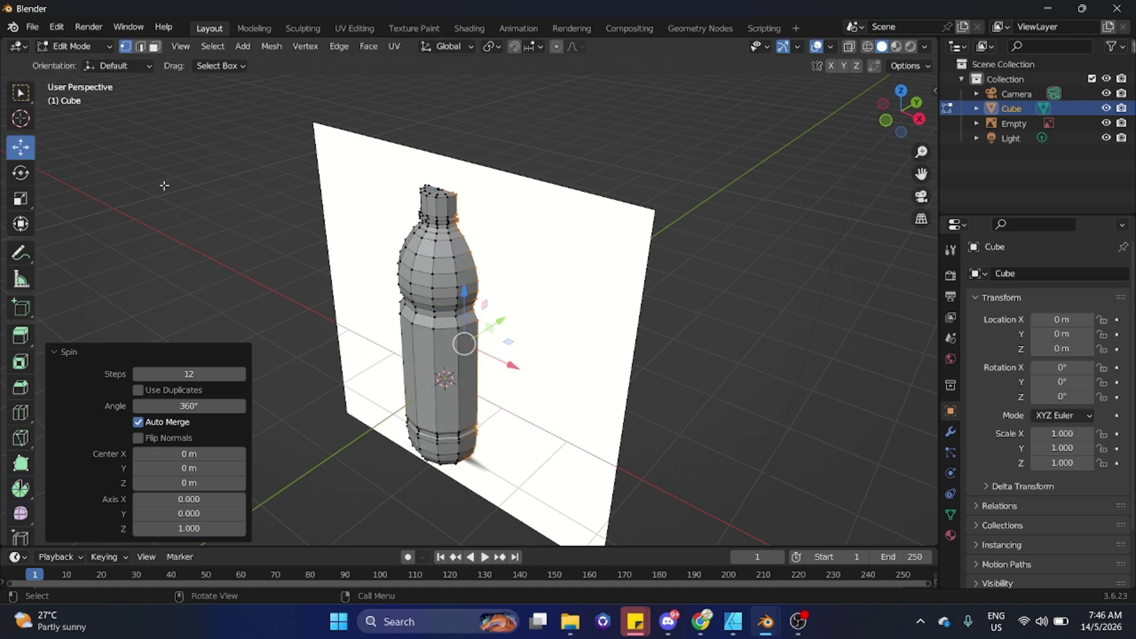
click(164, 186)
middle_drag(172, 197, 459, 267)
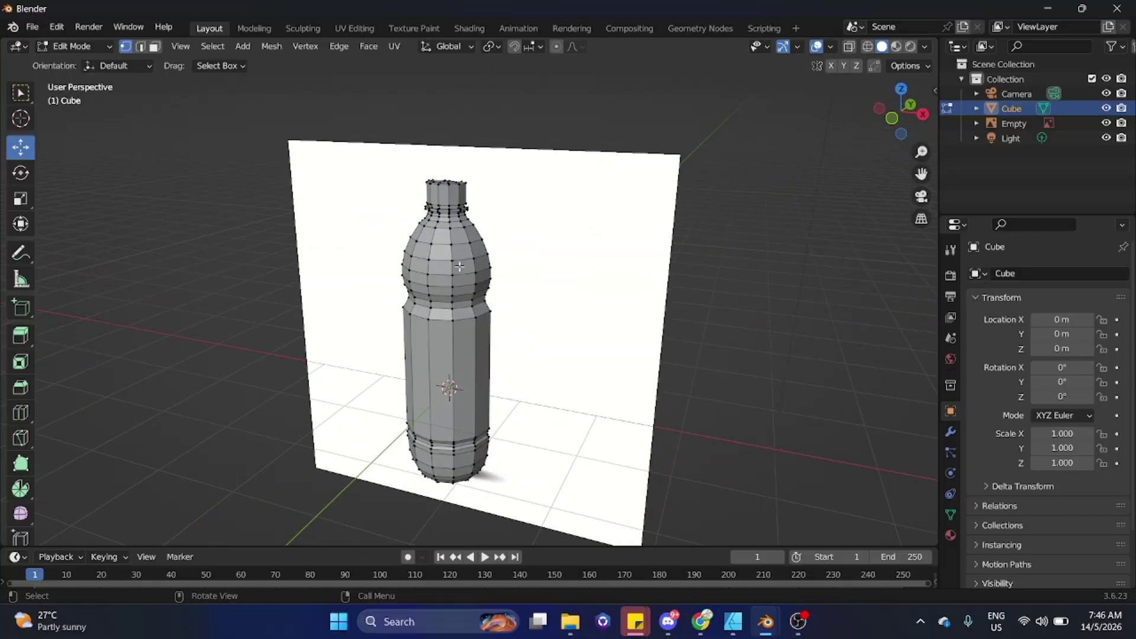
- Return to Object Mode and move the bottle about -1.4 m along the Y axis, in front of the reference image
click(76, 47)
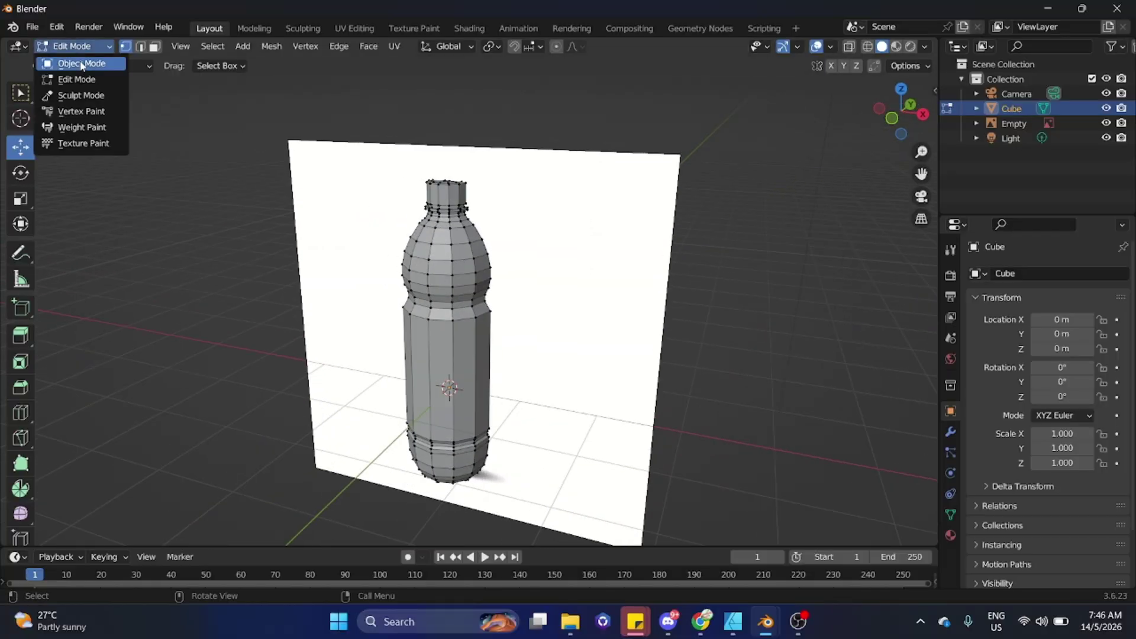
click(81, 63)
middle_drag(503, 313, 465, 361)
click(755, 297)
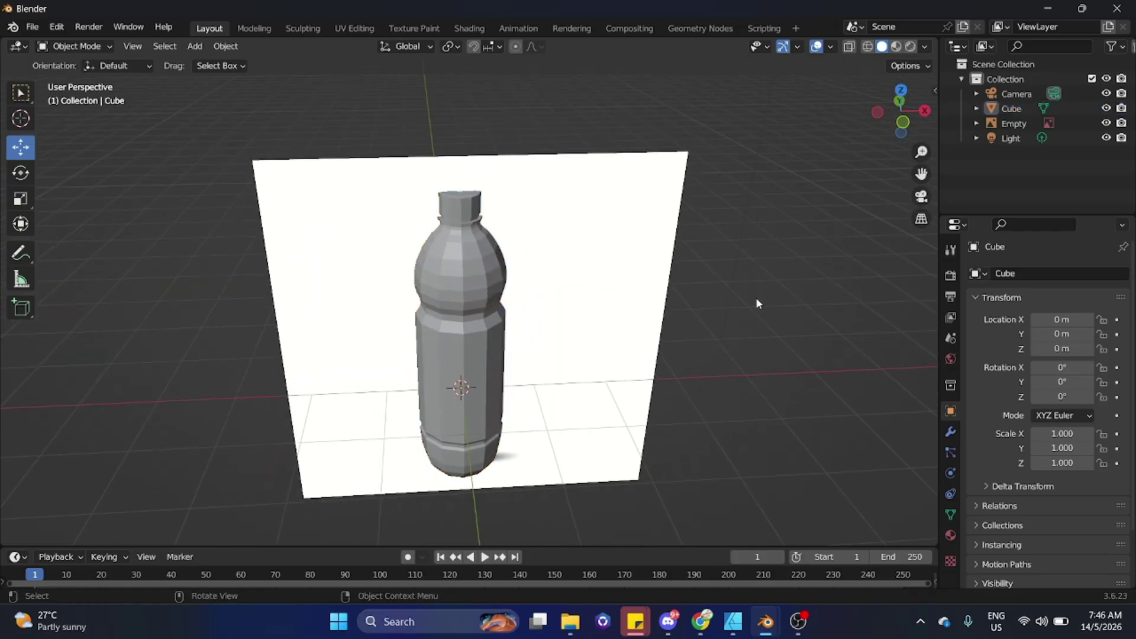
click(436, 295)
middle_drag(453, 294, 507, 361)
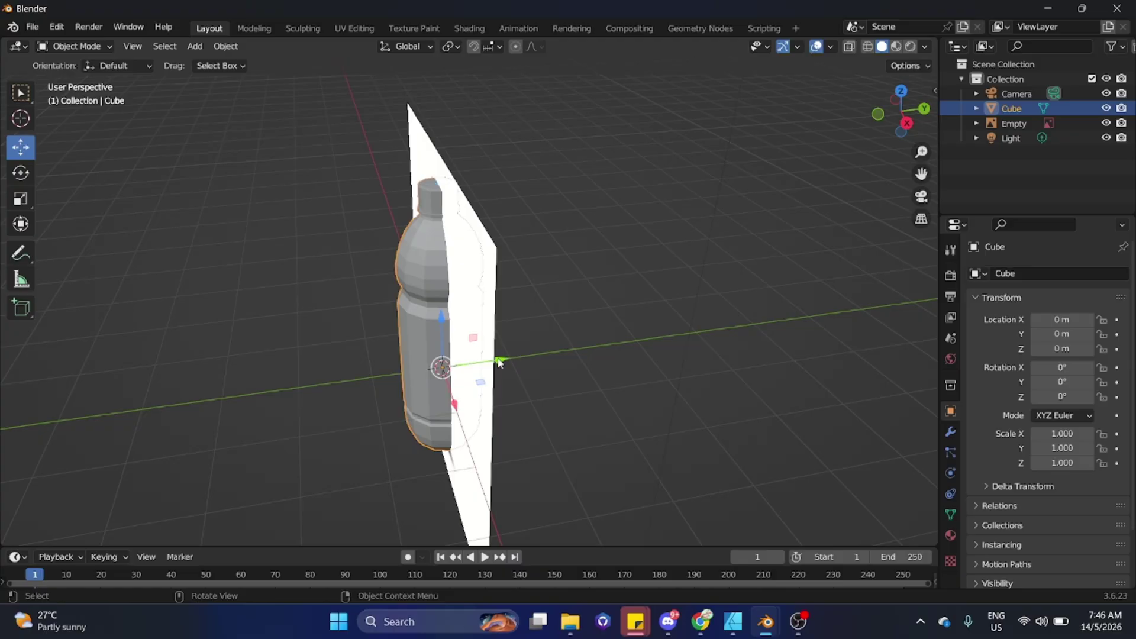
drag(499, 362, 400, 374)
middle_drag(271, 378, 409, 332)
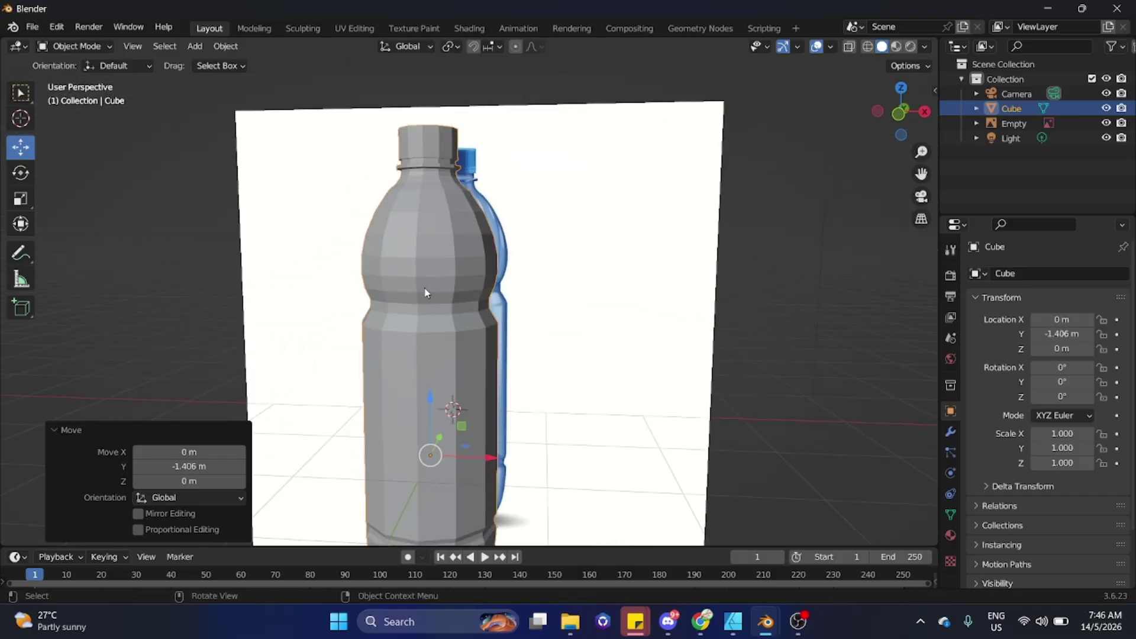
- Try Shade Auto Smooth on the bottle, inspect it against the reference image, and undo the shading
right_click(443, 264)
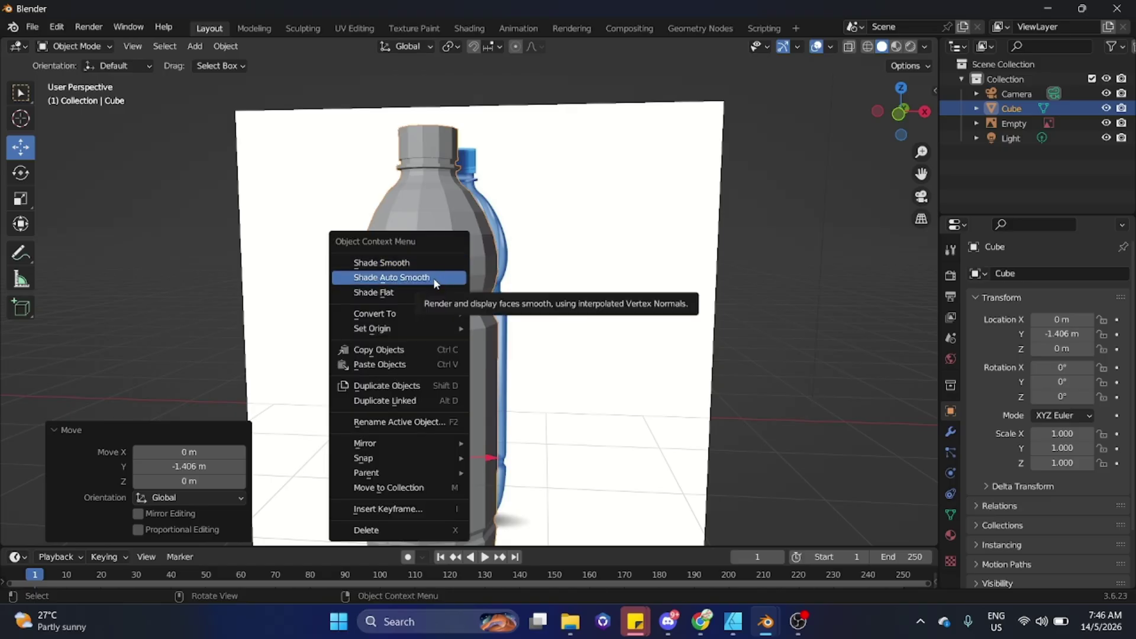
click(434, 278)
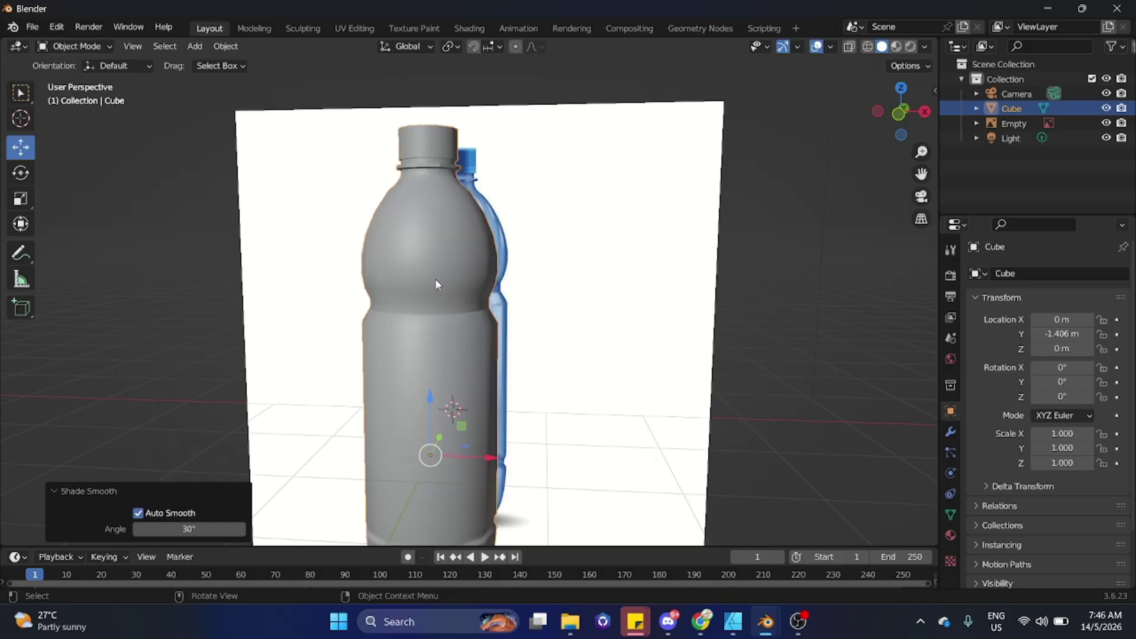
middle_drag(452, 323, 560, 320)
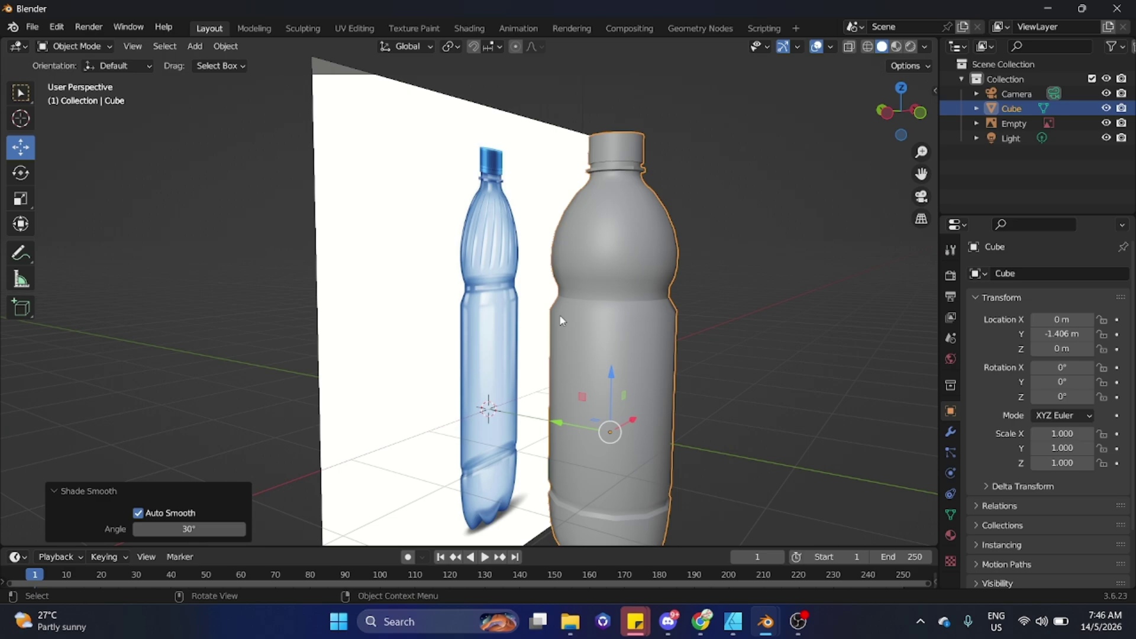
key(ctrl+z)
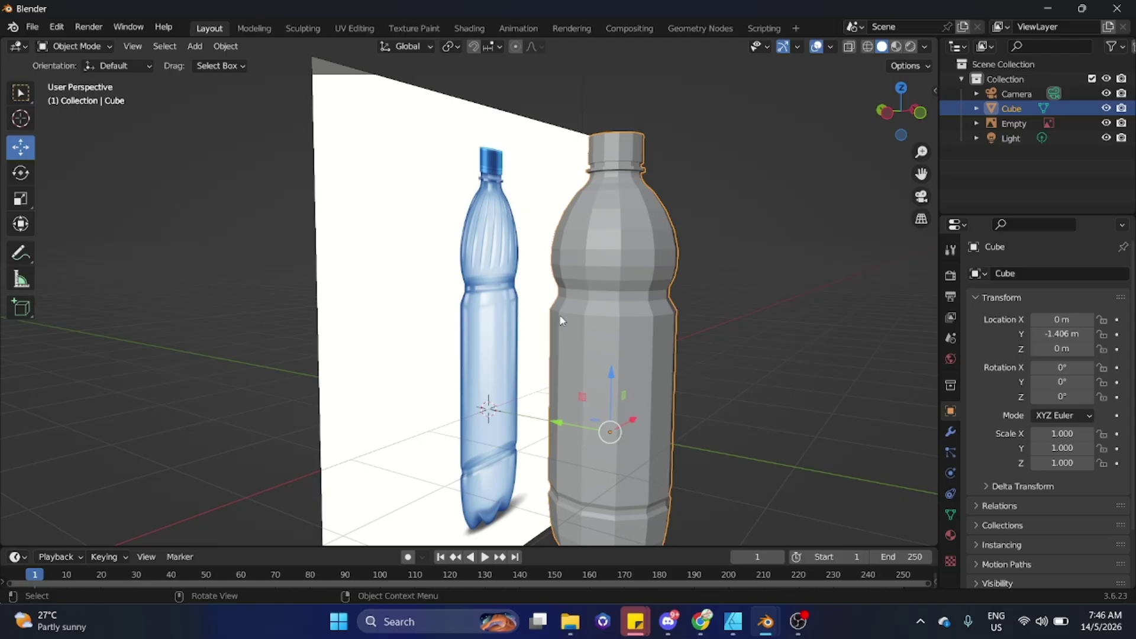